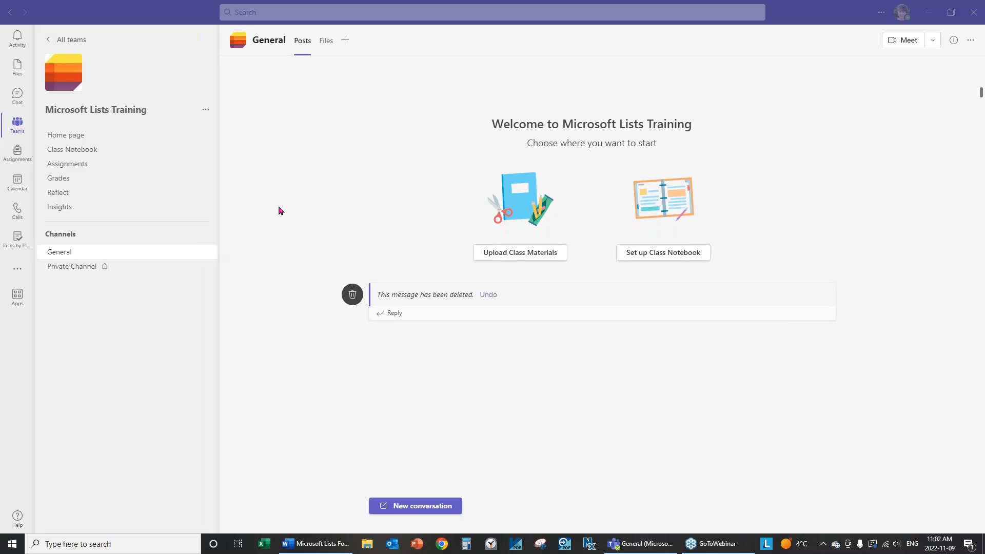
Add the Lists app as a new tab in the General channel by searching 'lists'
click(346, 42)
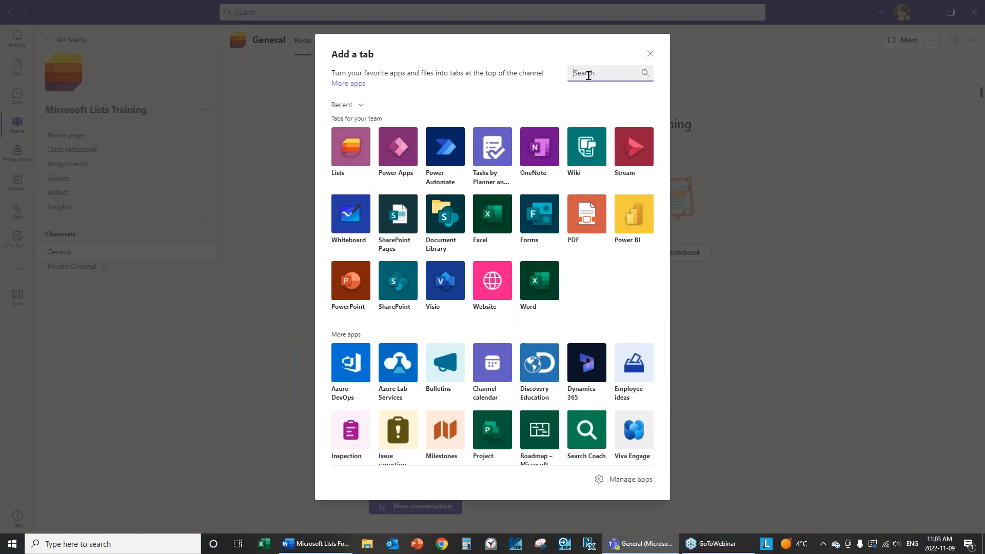
text(apps)
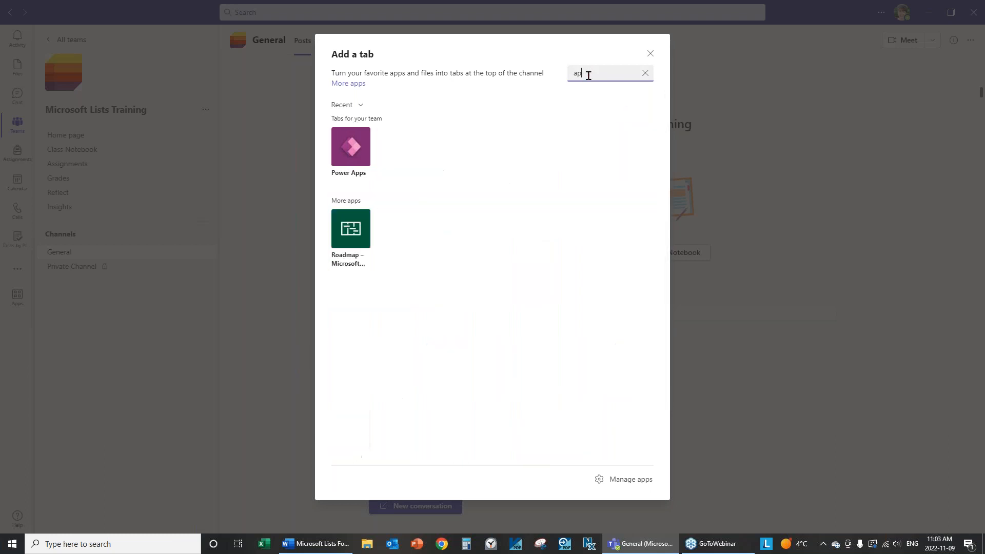
key(BackSpace)
key(BackSpace)
key(BackSpace)
key(BackSpace)
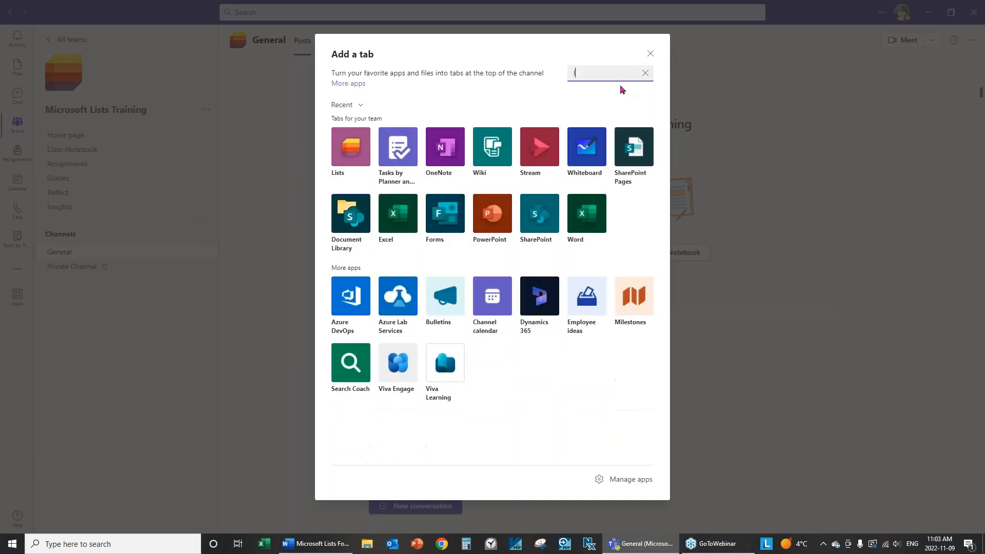
text(lists)
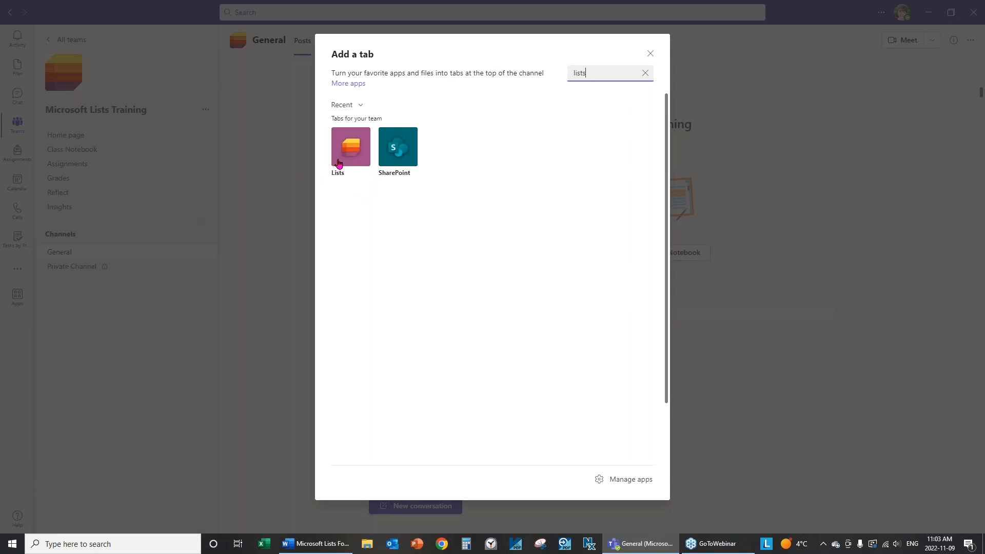
click(338, 163)
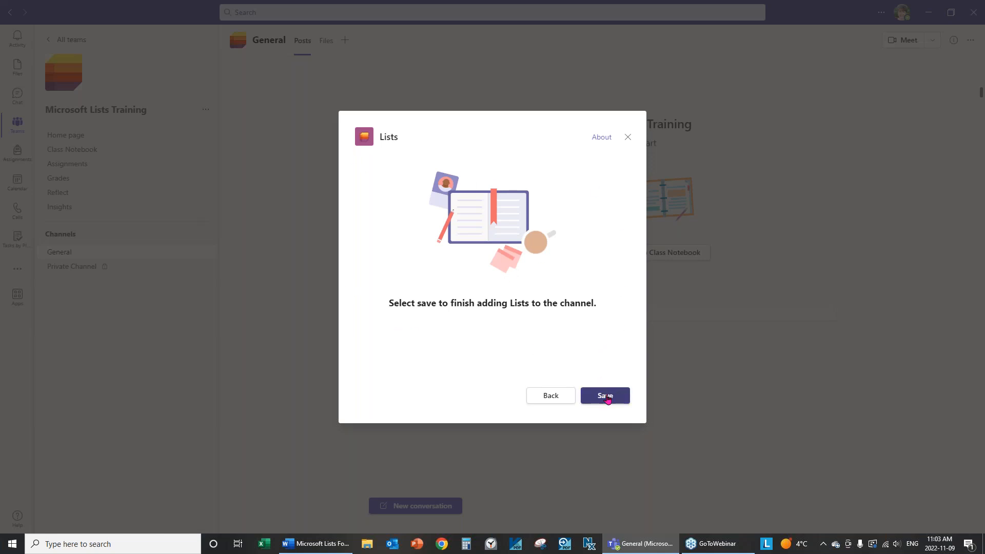
click(607, 398)
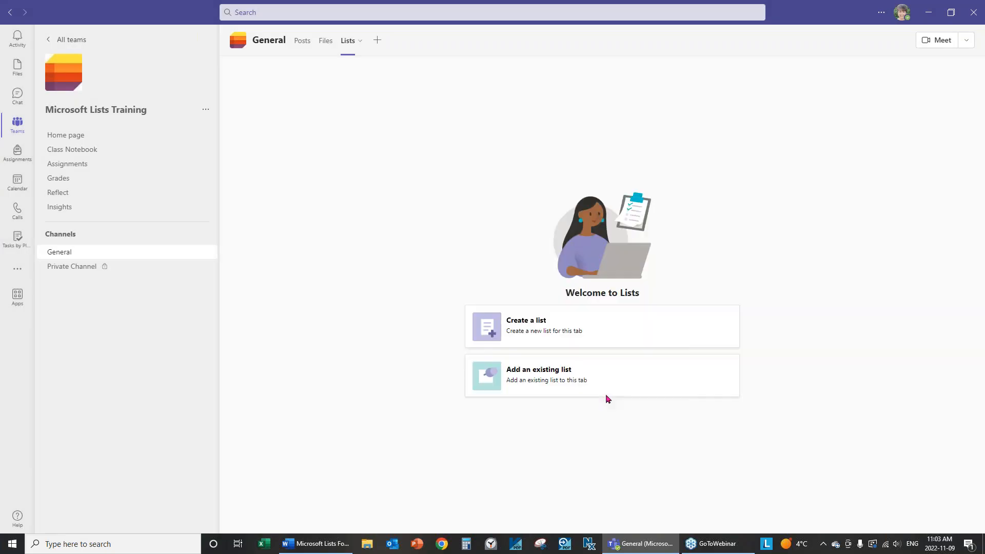
Create a new list from Excel by uploading the Case Management.xlsx workbook
click(493, 331)
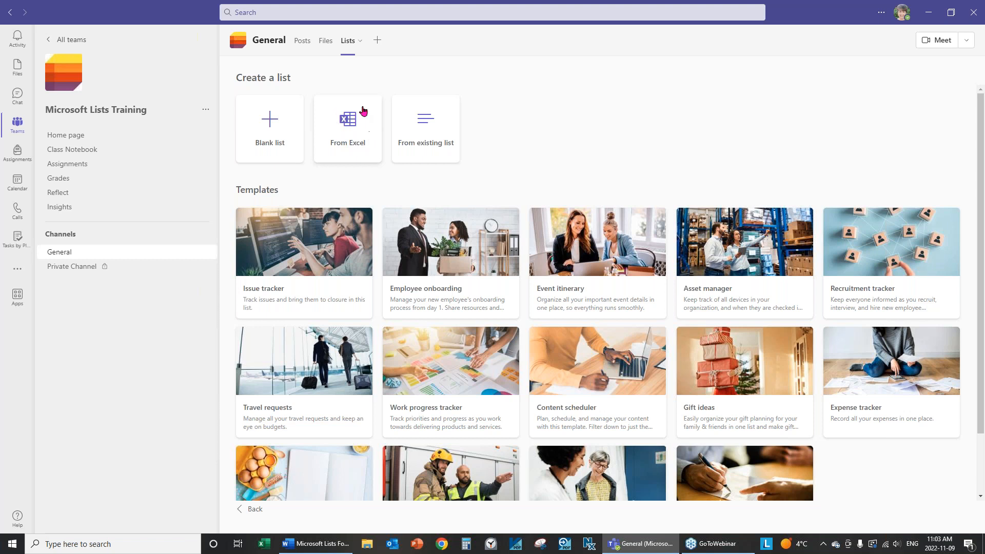
click(354, 144)
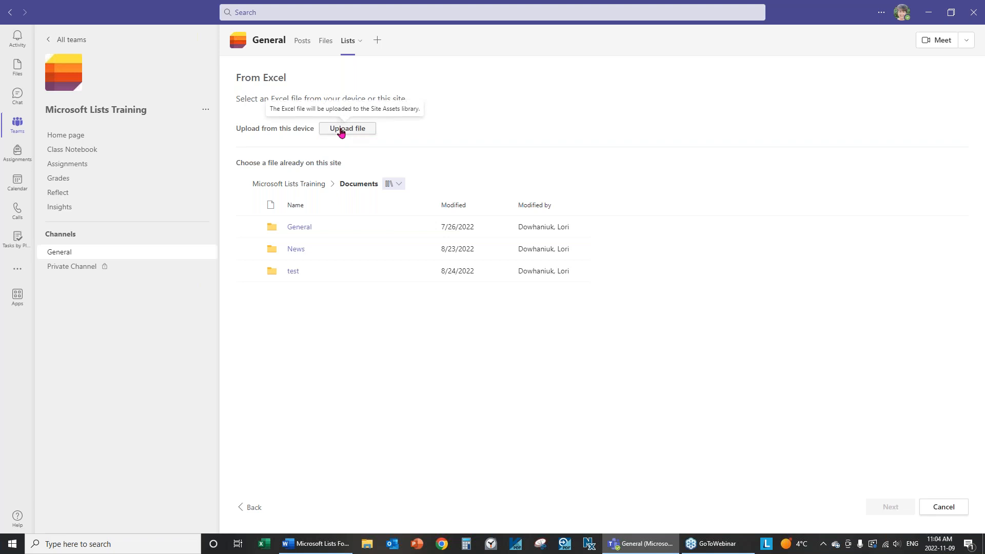
click(341, 132)
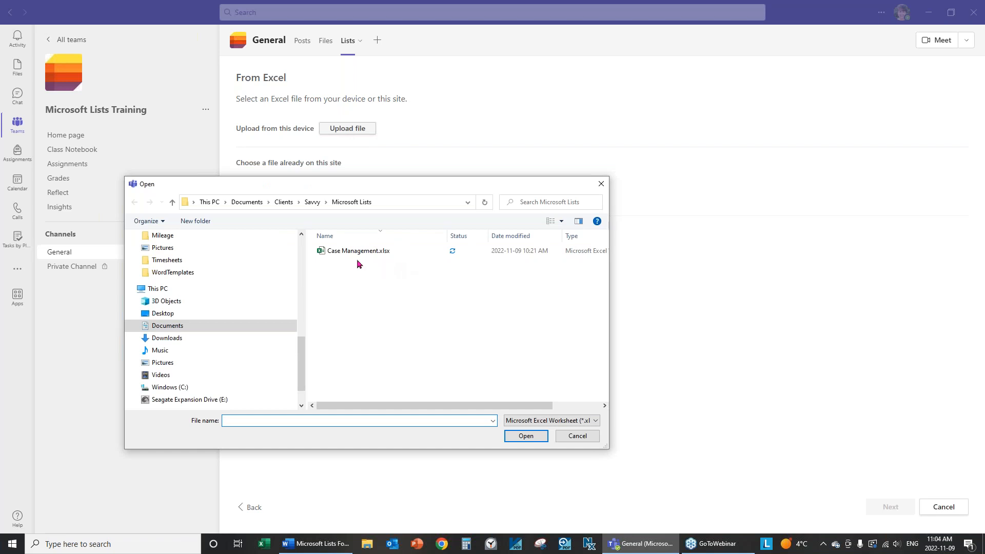
click(343, 253)
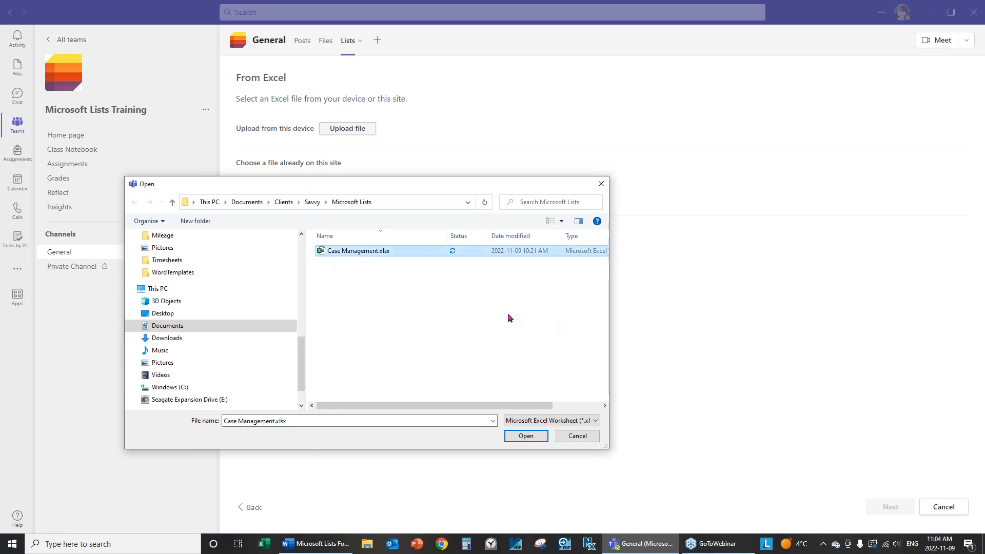
click(521, 437)
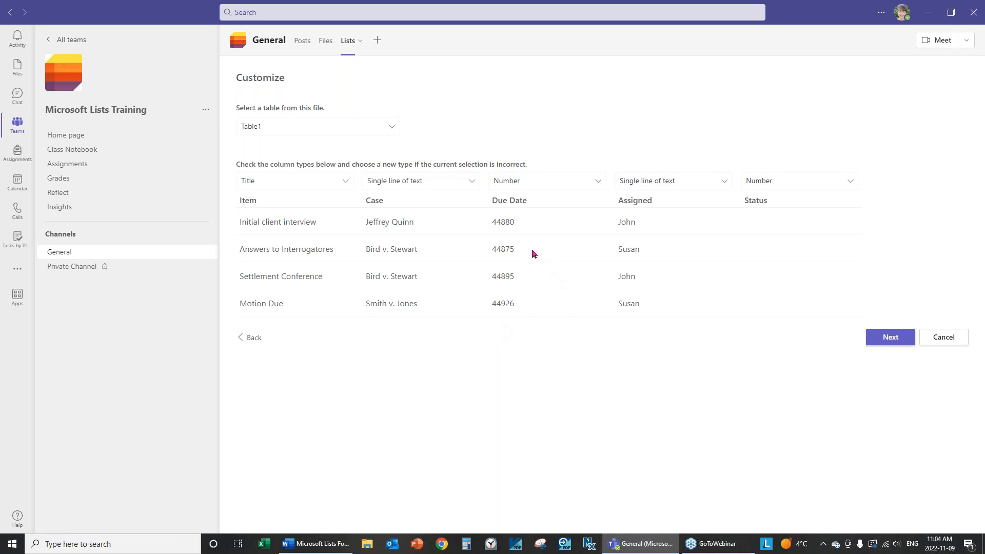
Change the Due Date column type from Number to Date and time, then continue
click(510, 185)
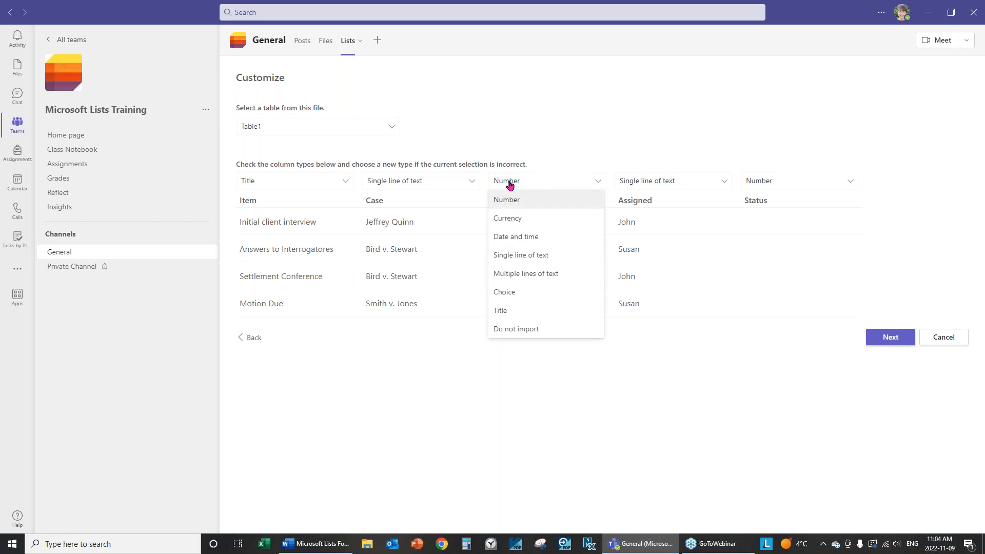
click(517, 246)
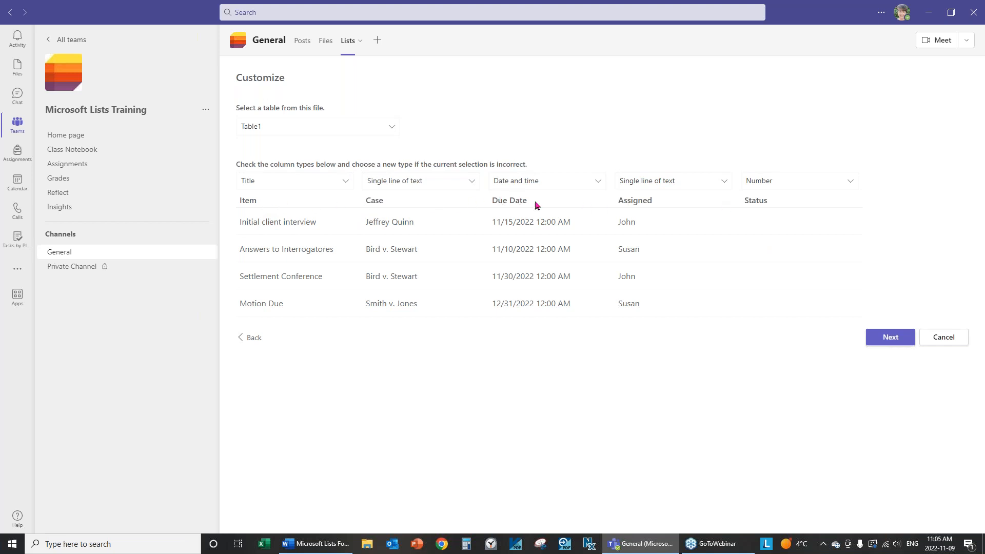
click(893, 341)
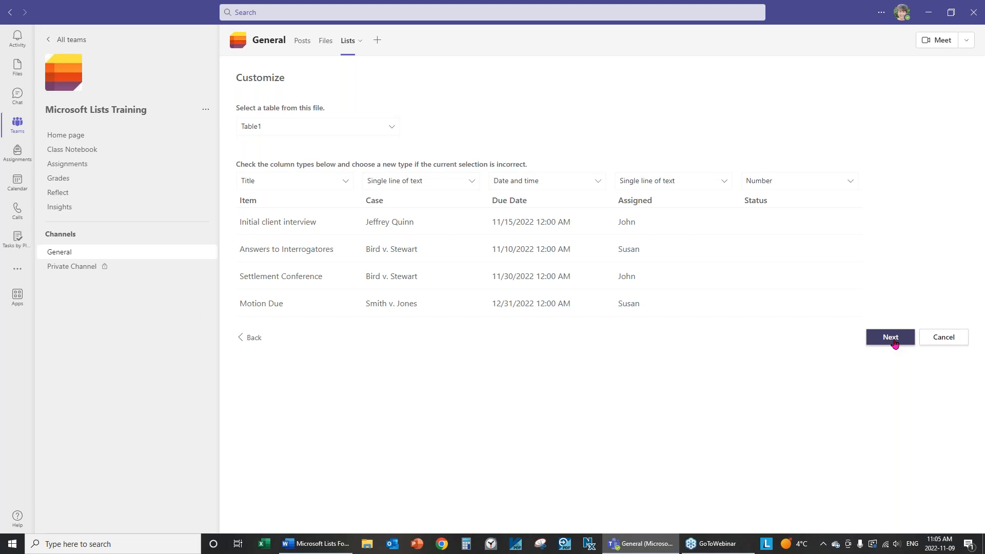
click(894, 341)
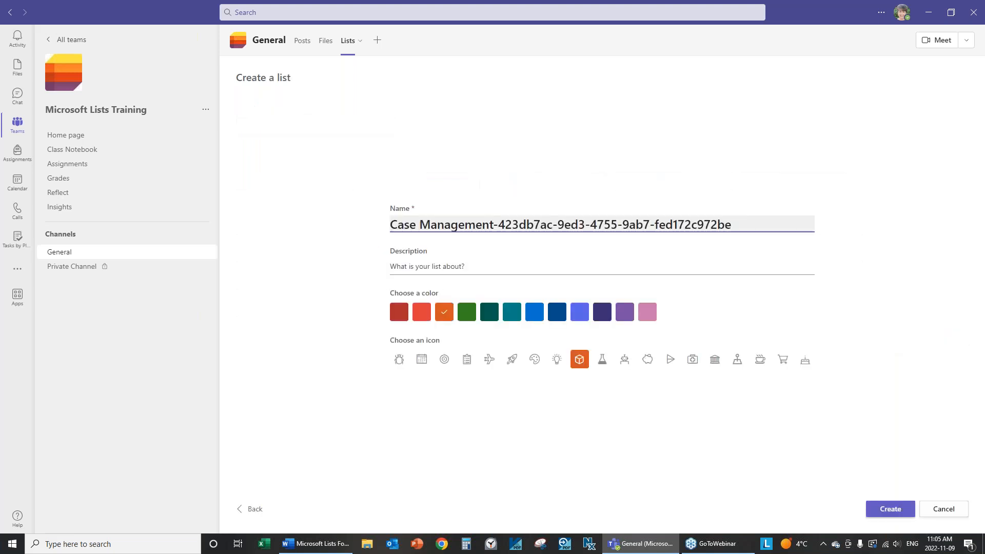
Name the list 'Case Management', choose the blue colour and calendar icon, and create it
click(493, 224)
drag(493, 224, 792, 226)
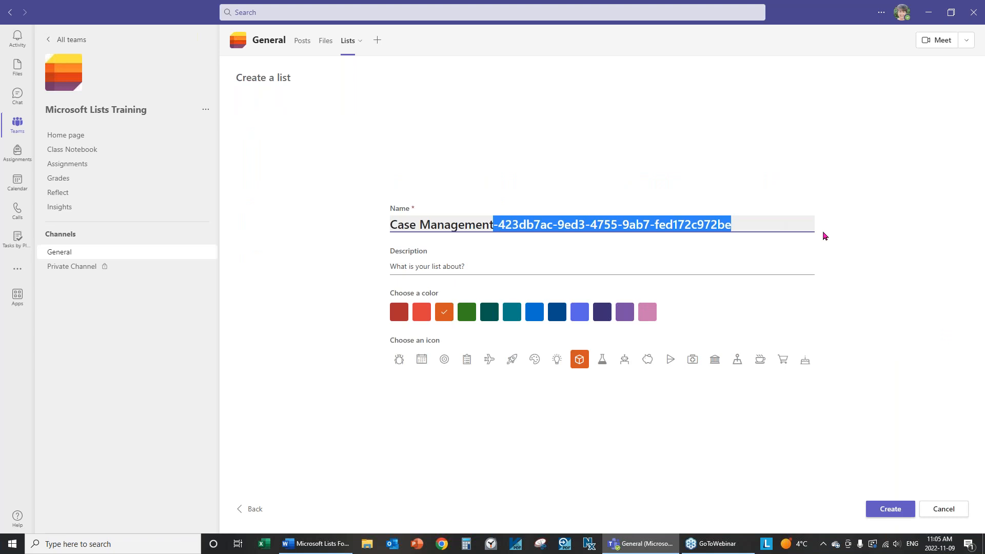
key(BackSpace)
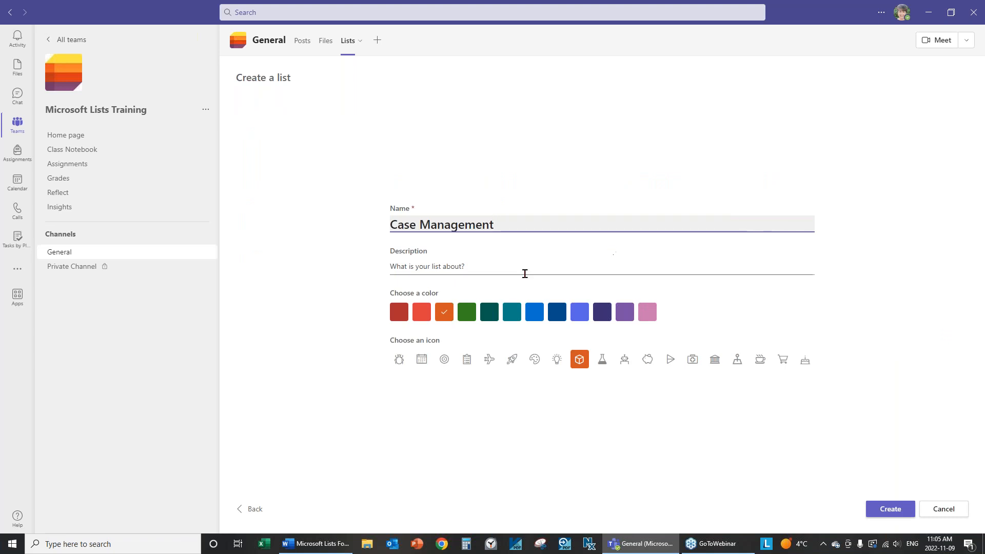
click(448, 266)
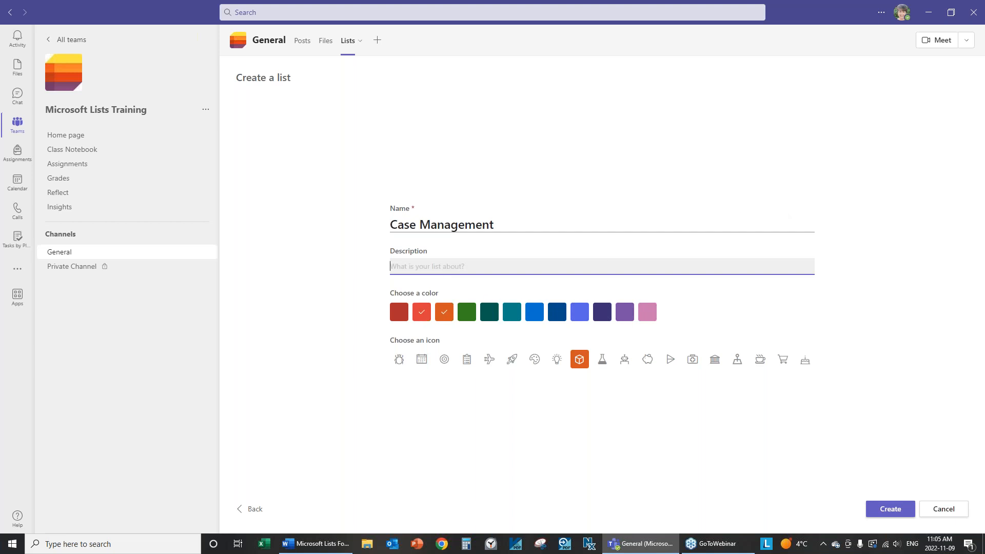
click(535, 312)
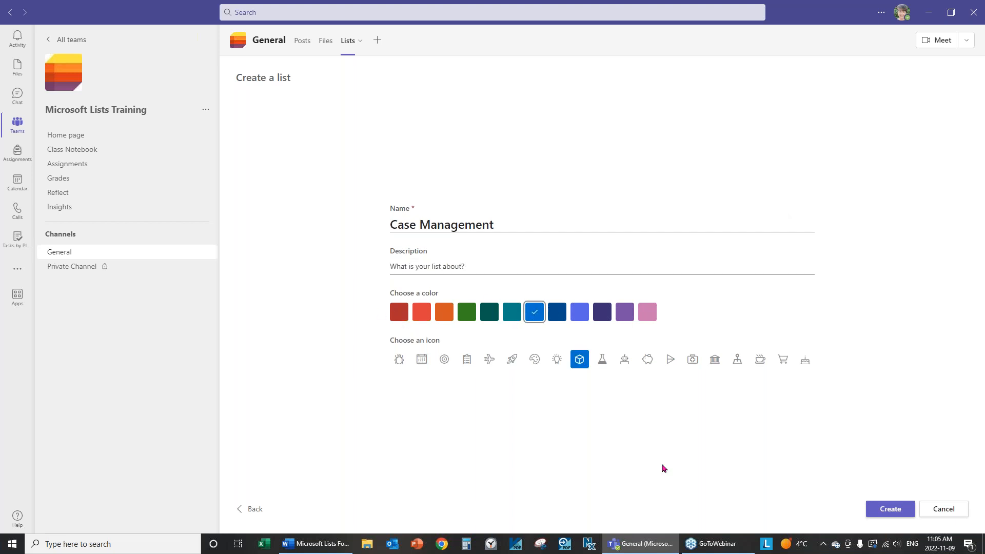
click(421, 360)
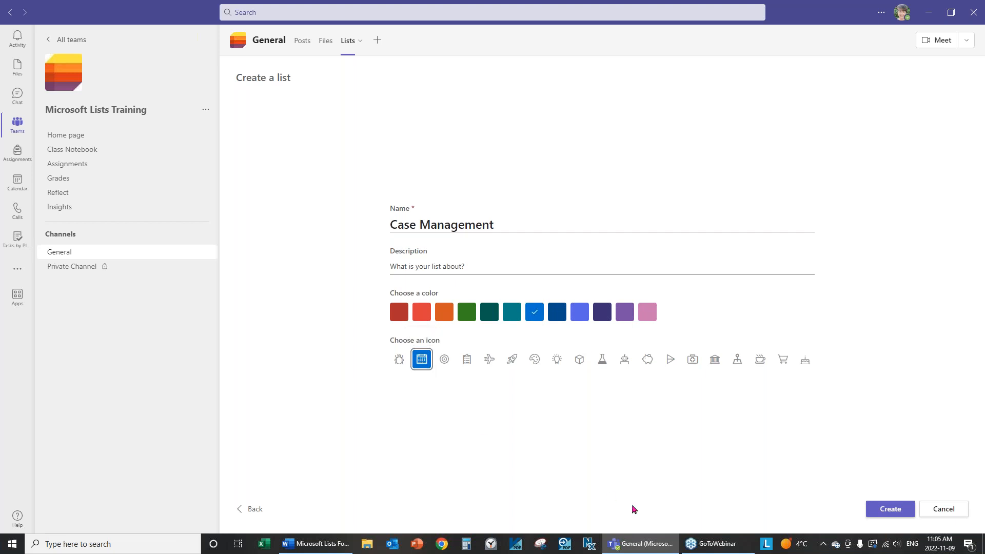
click(892, 514)
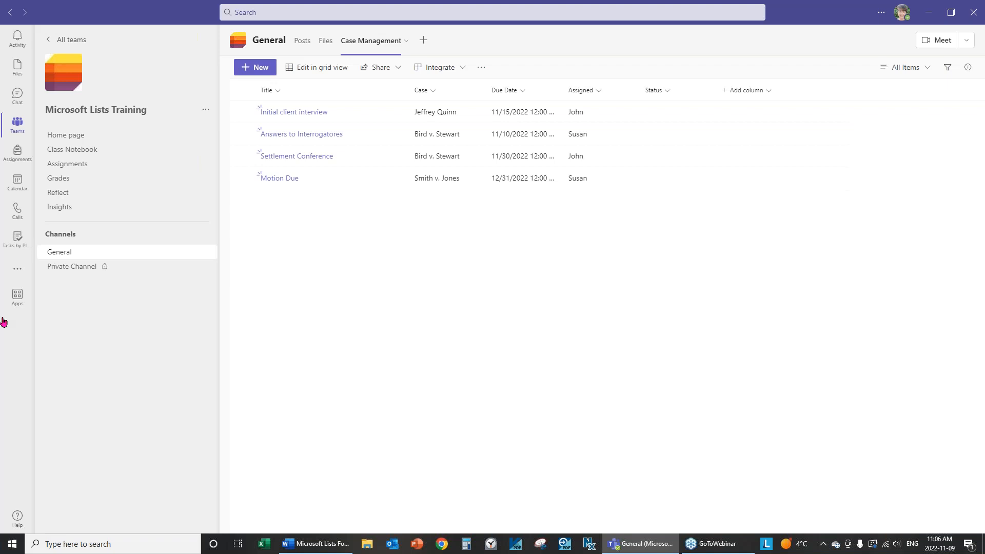
Rename the Title column to Item through its column settings
click(279, 91)
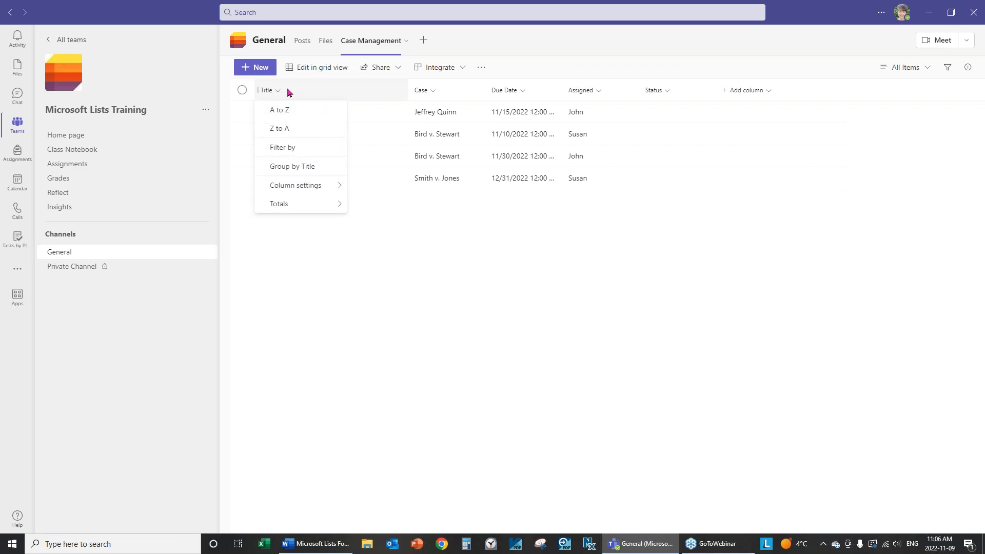
mouse_move(284, 189)
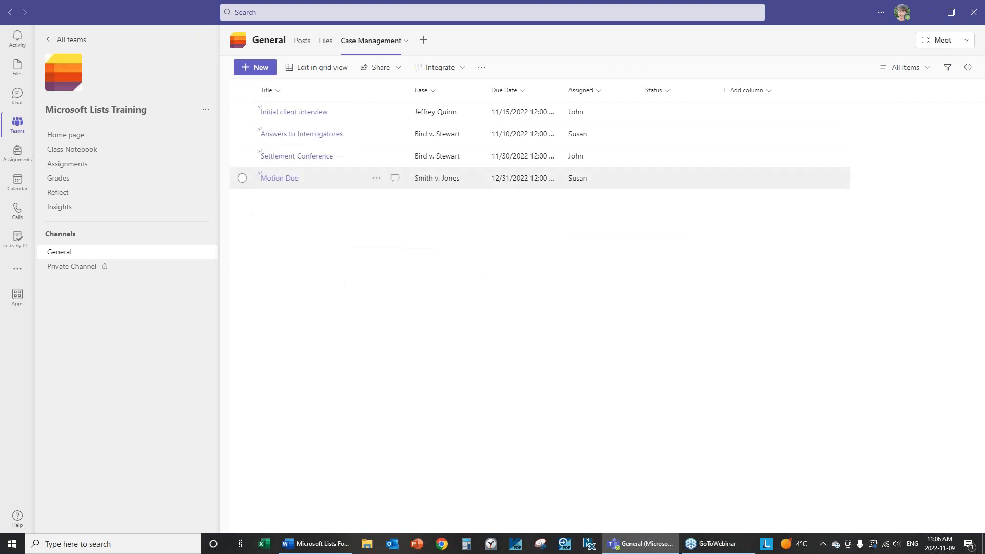
click(365, 185)
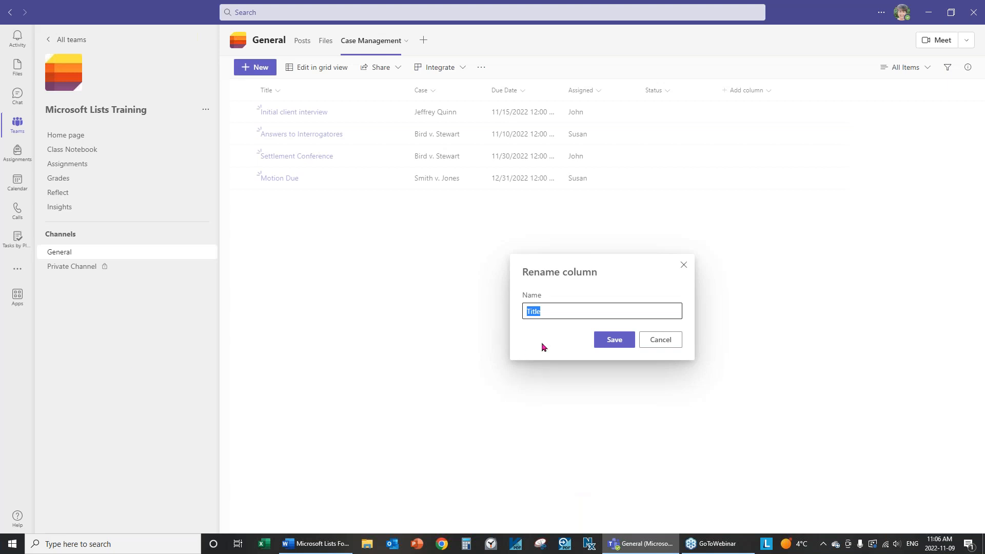
text(Item)
click(614, 339)
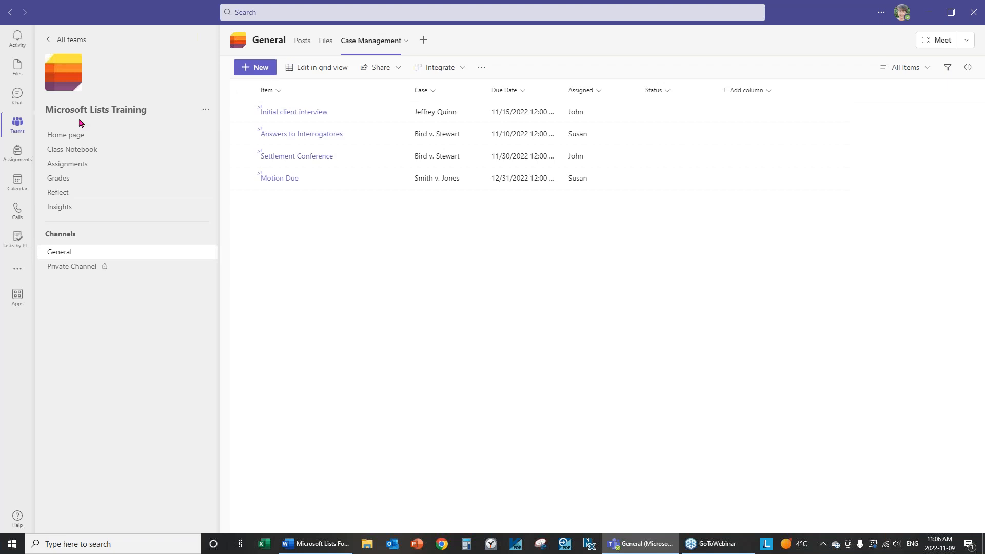
Rename the Item column to Task
click(280, 94)
mouse_move(281, 184)
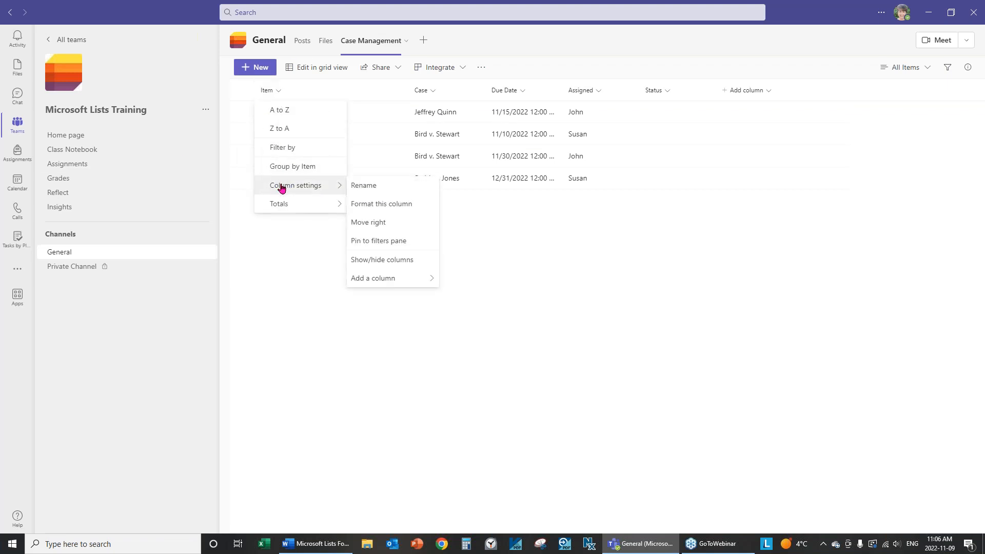
click(359, 185)
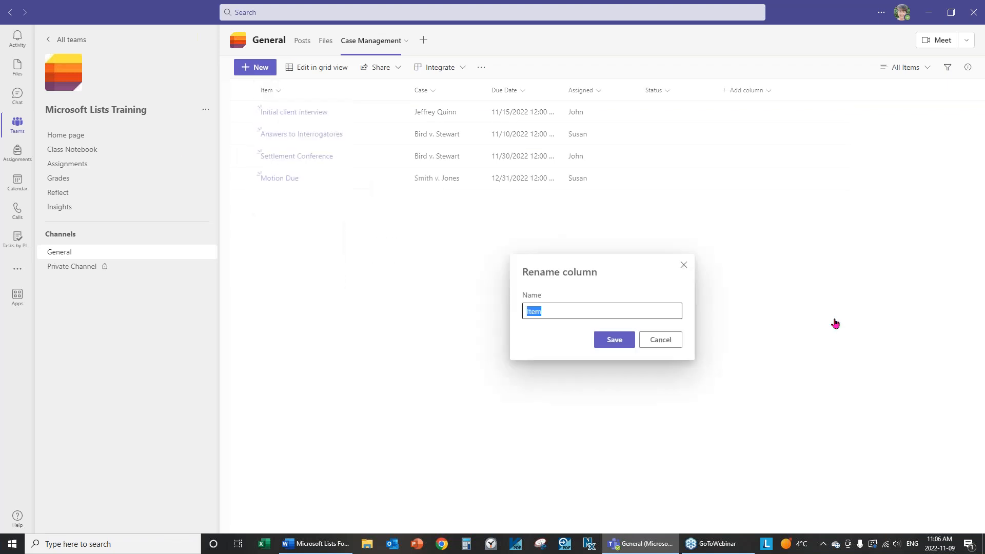
text(Task)
click(597, 339)
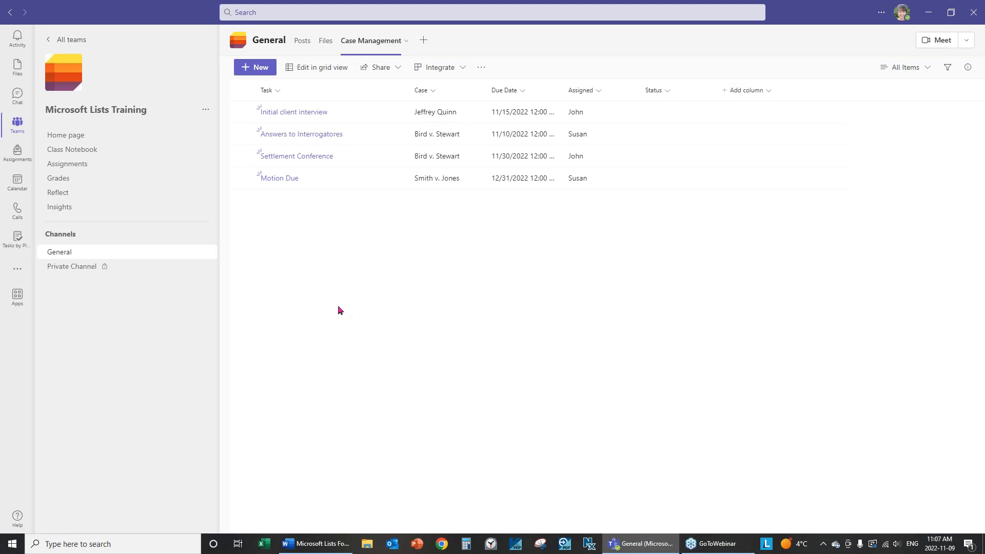
Preview the case list as Gallery cards, then return to the List layout
click(945, 22)
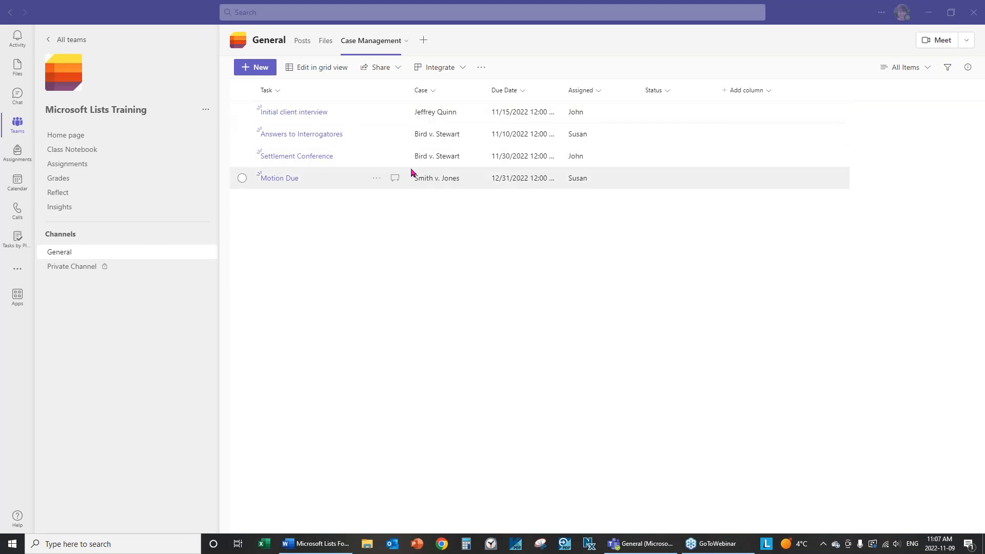
click(927, 68)
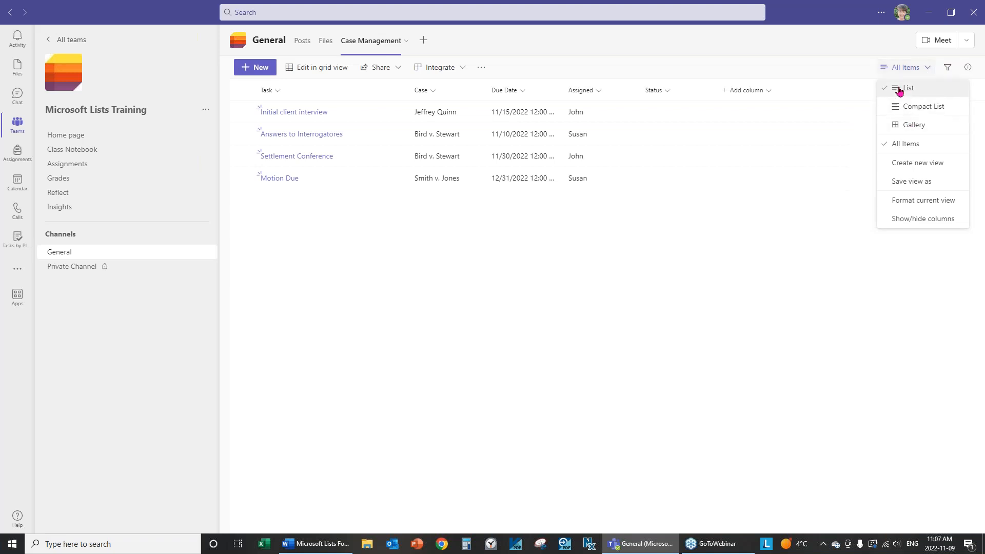
click(915, 126)
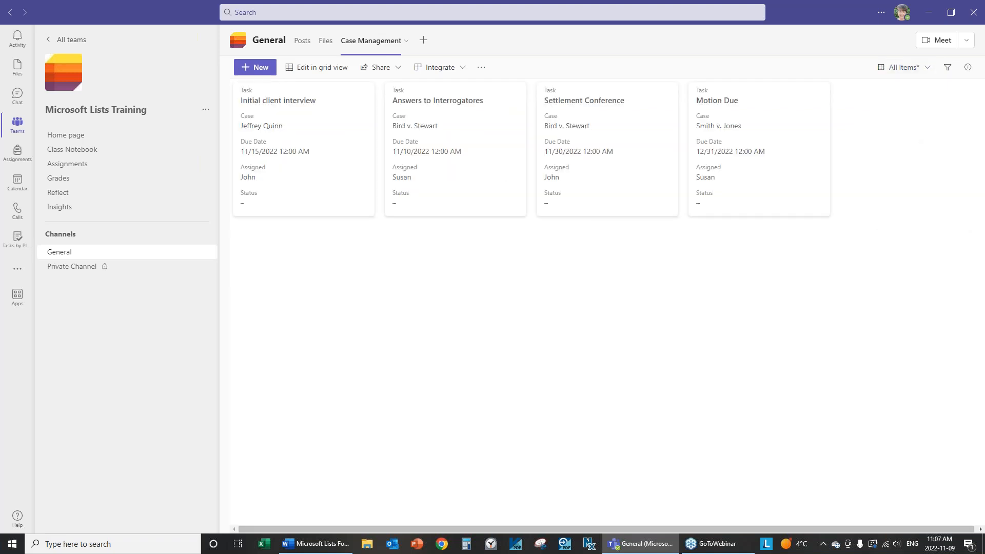
click(930, 67)
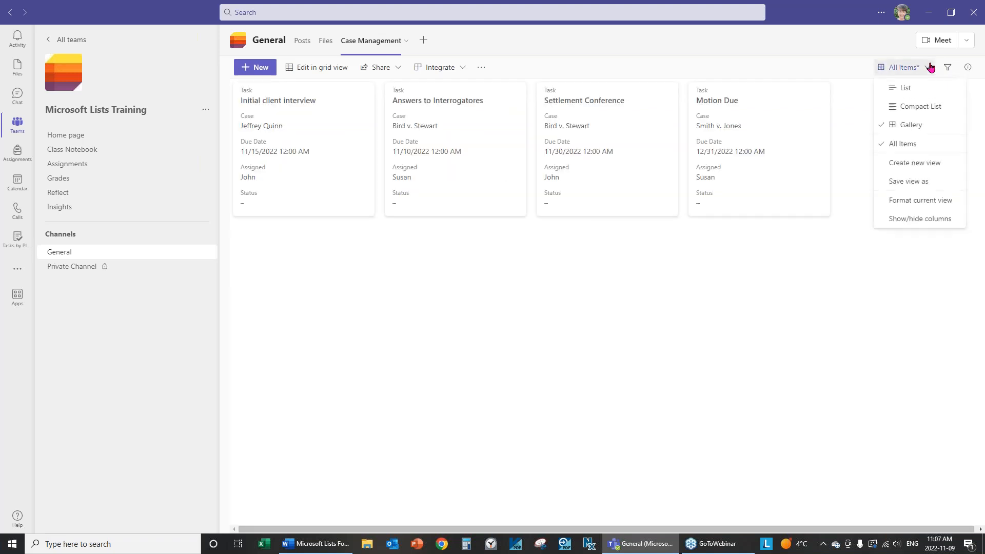
click(906, 88)
Switch the view to Compact List and back to List, twice
click(928, 70)
click(931, 108)
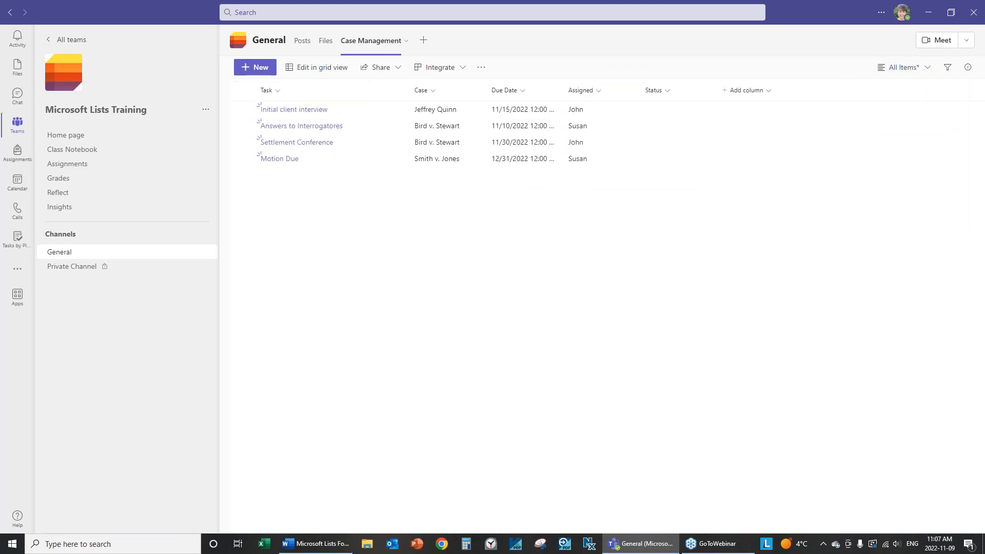
click(929, 69)
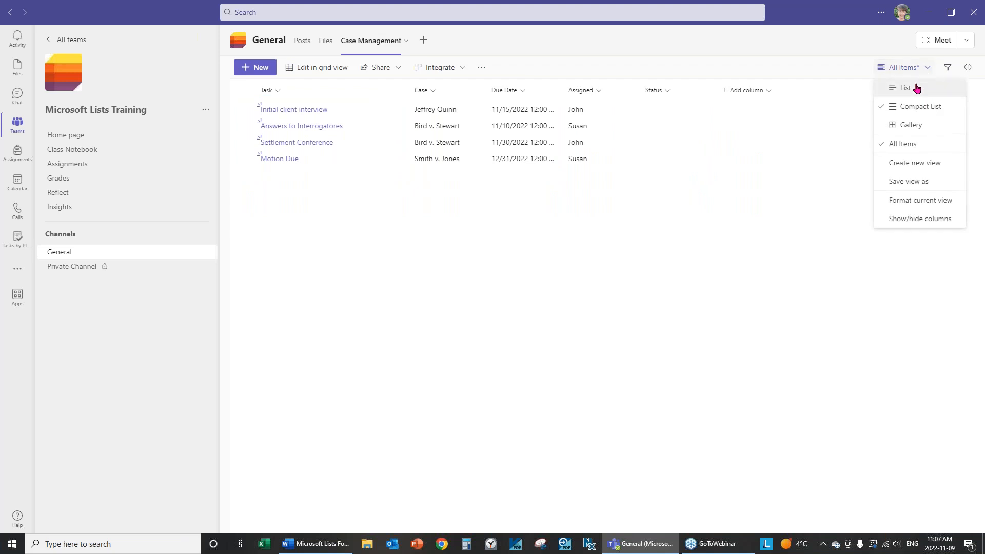
click(916, 88)
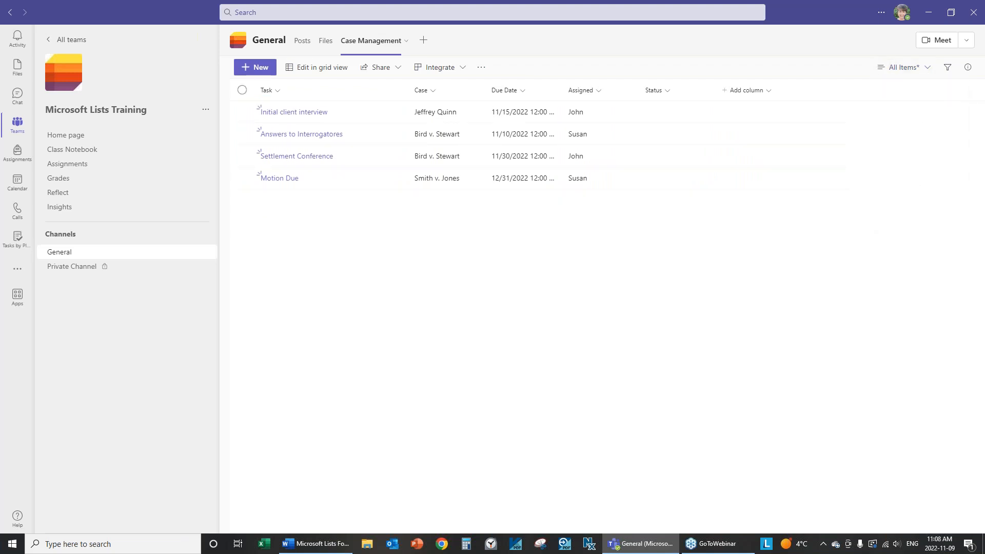
click(928, 69)
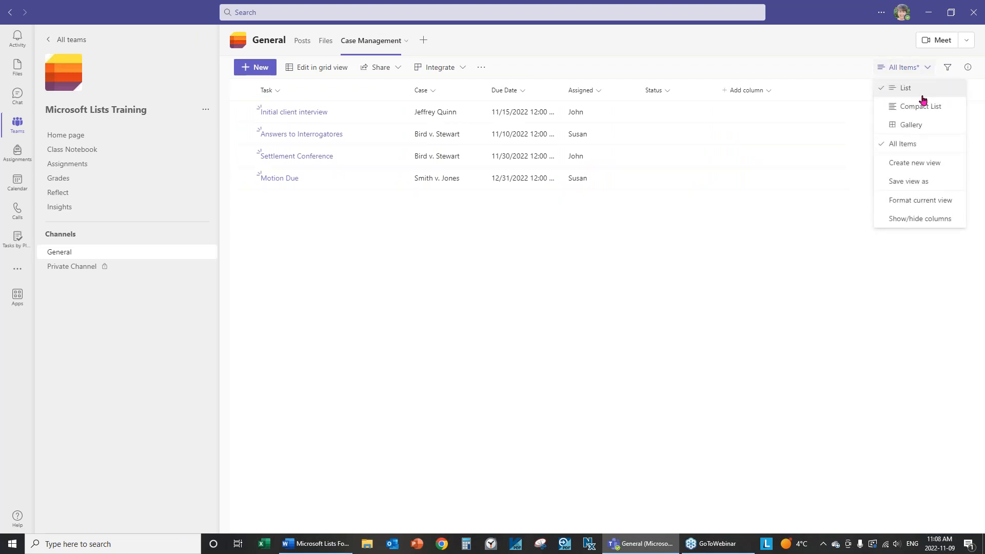
click(919, 107)
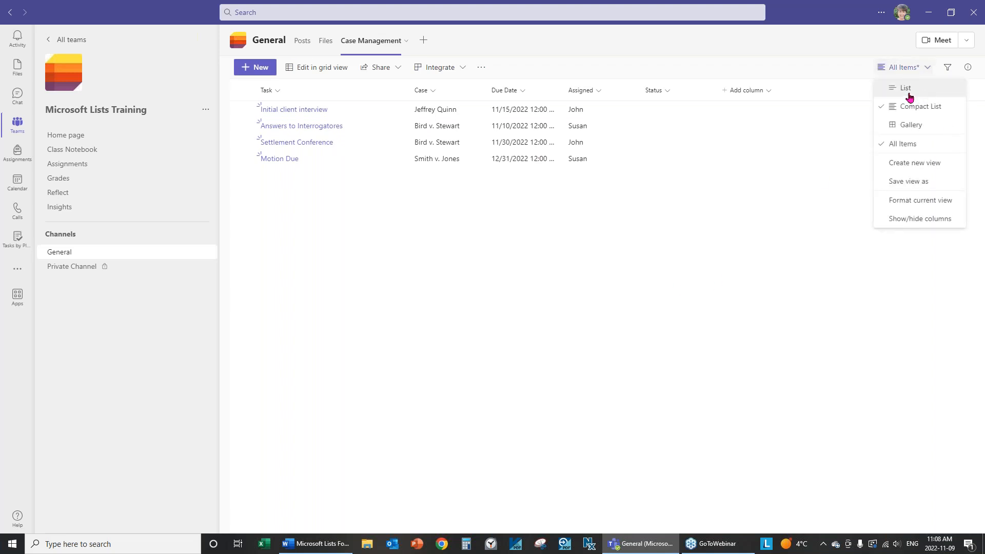
click(916, 96)
click(929, 69)
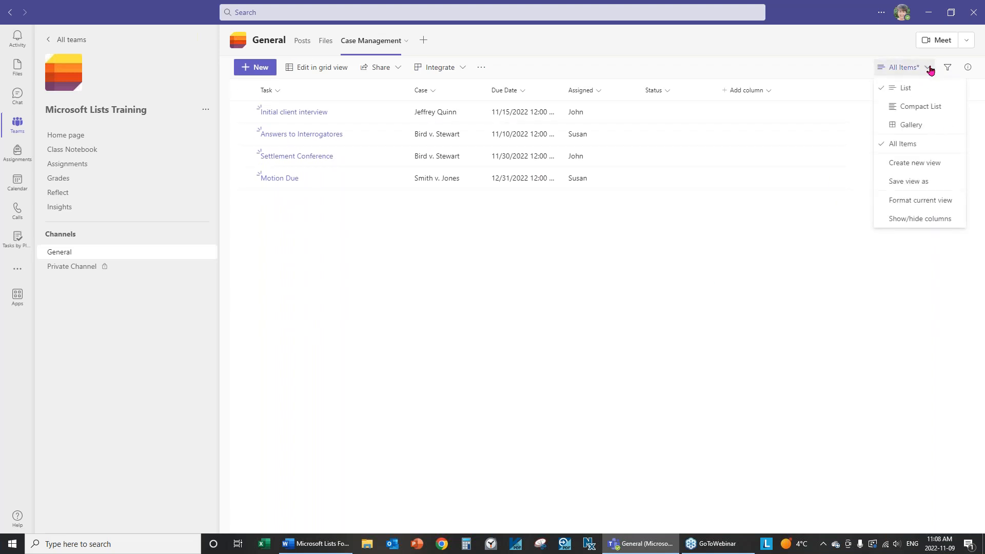
In Format current view, toggle the layout between Gallery and List, leaving List selected
click(918, 205)
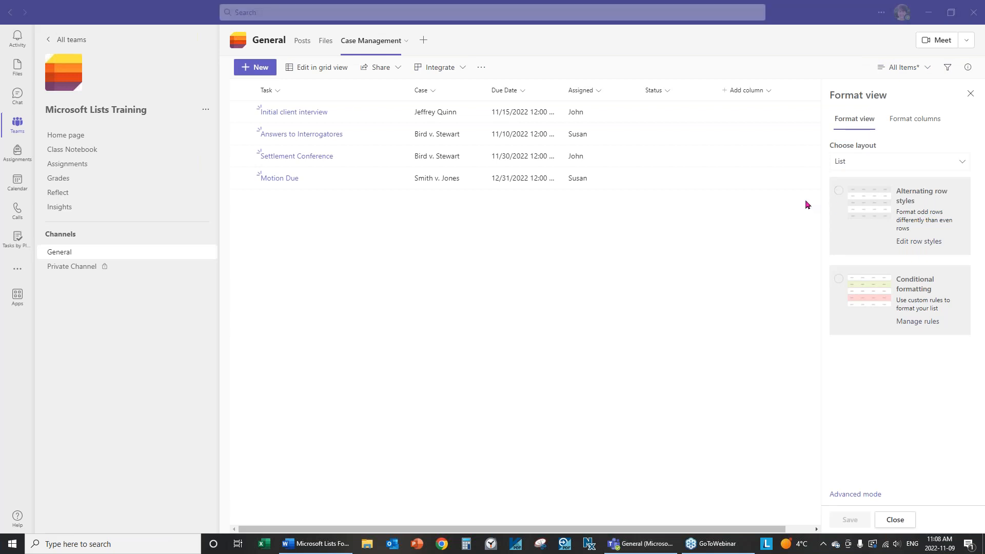
click(852, 165)
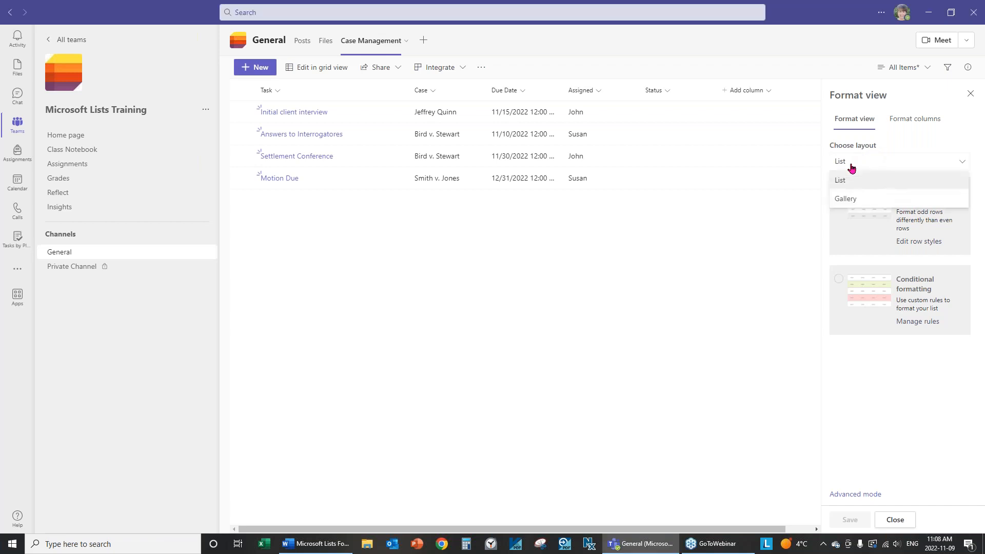
click(864, 203)
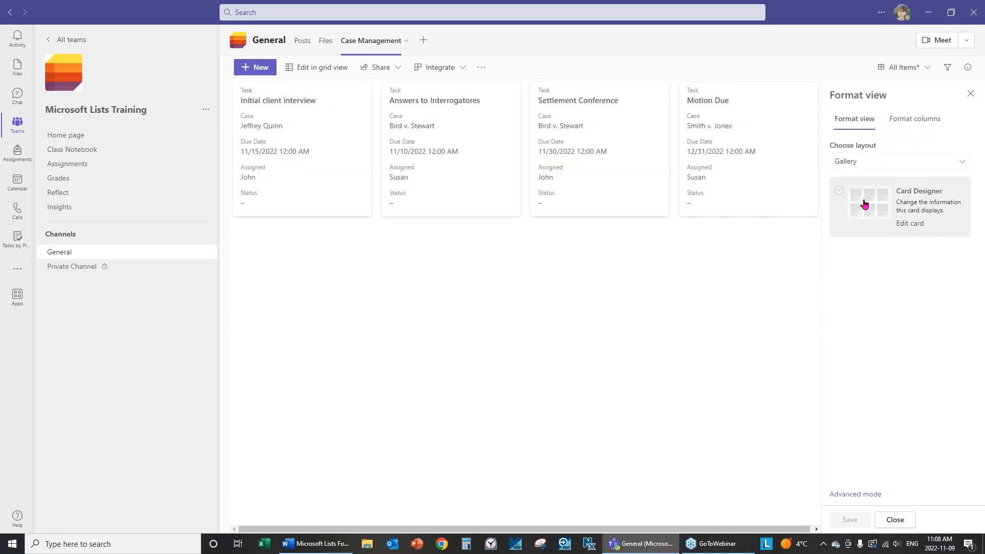
click(862, 164)
click(850, 179)
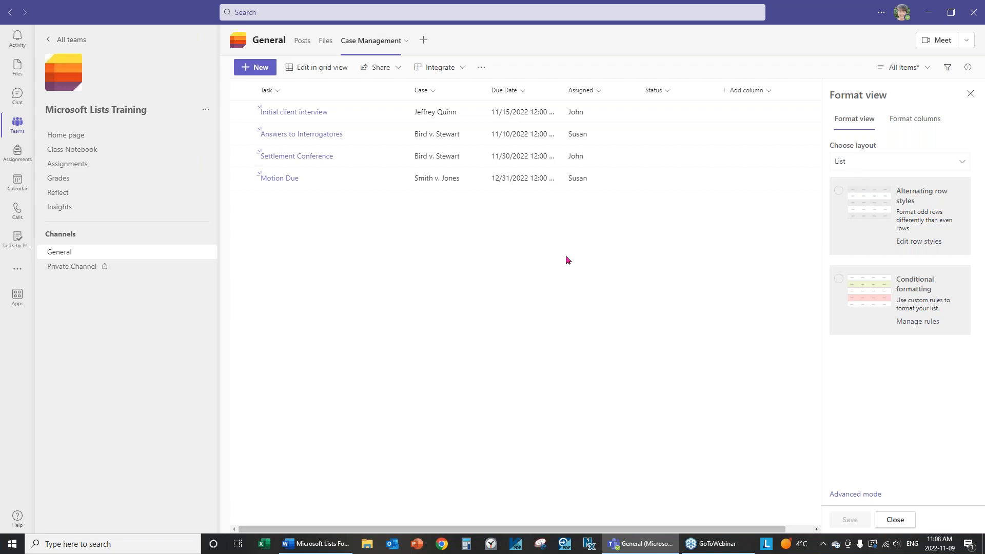
click(873, 164)
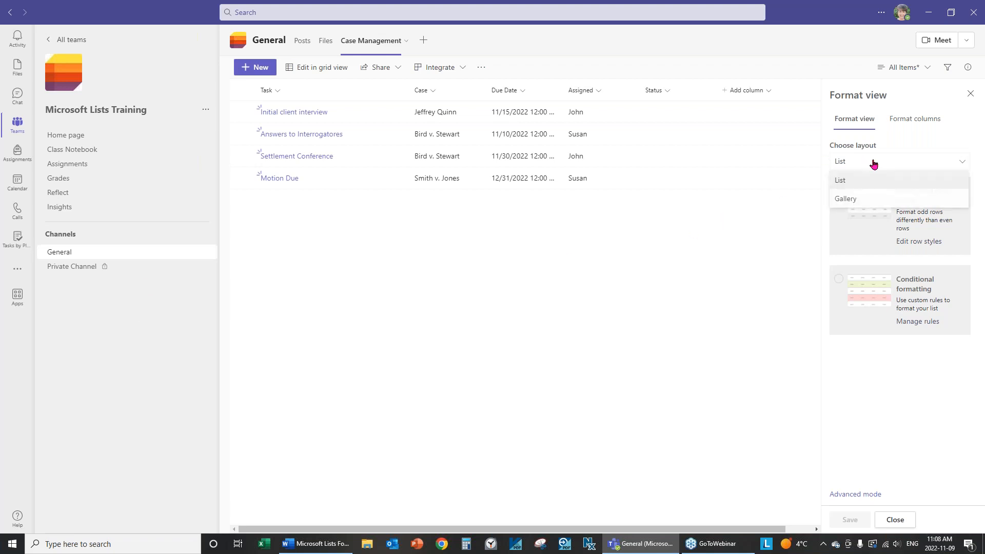
click(841, 186)
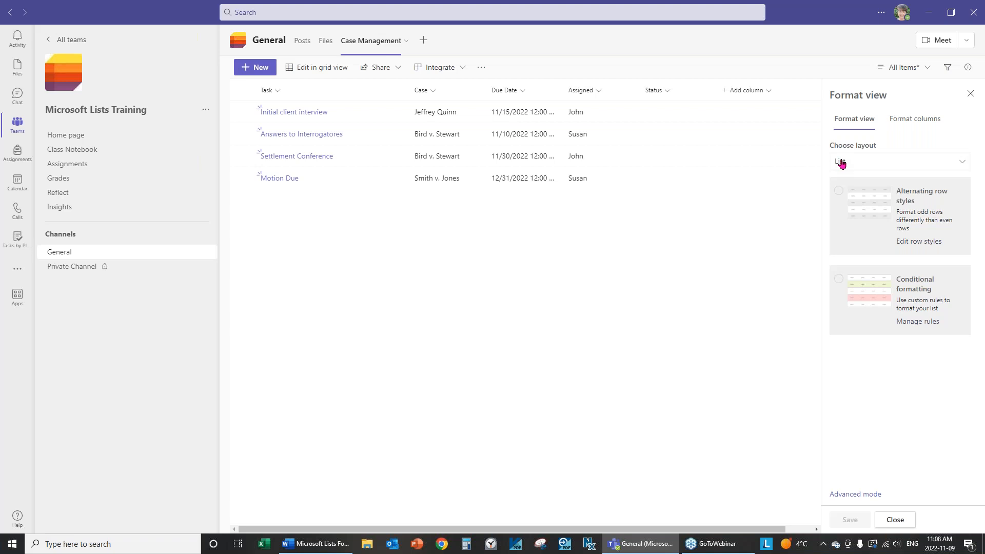
click(844, 162)
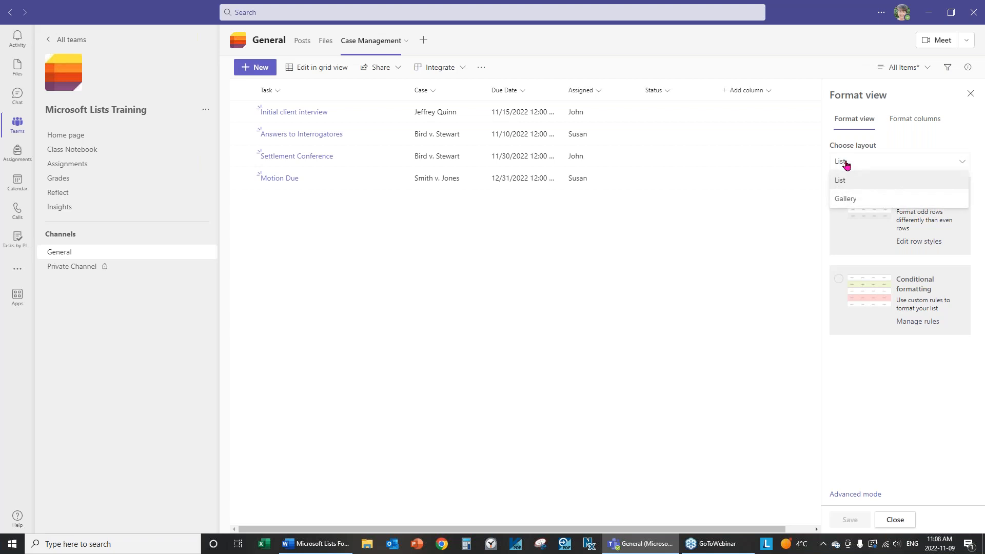
click(845, 199)
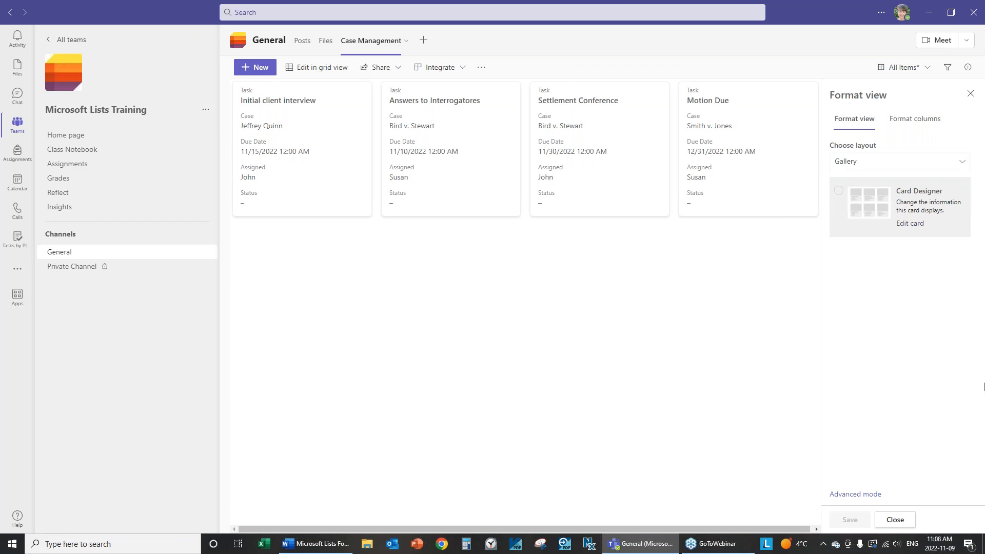
click(862, 165)
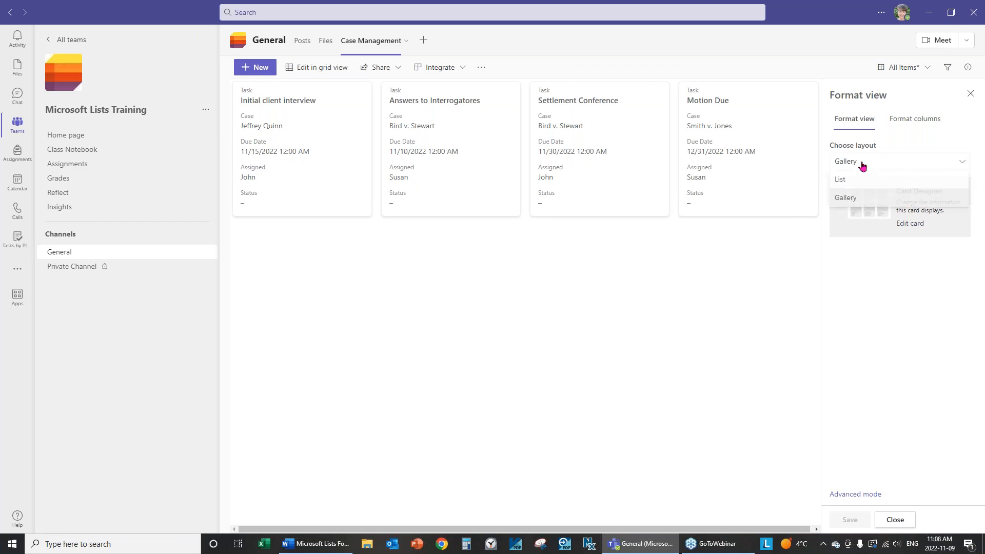
click(840, 180)
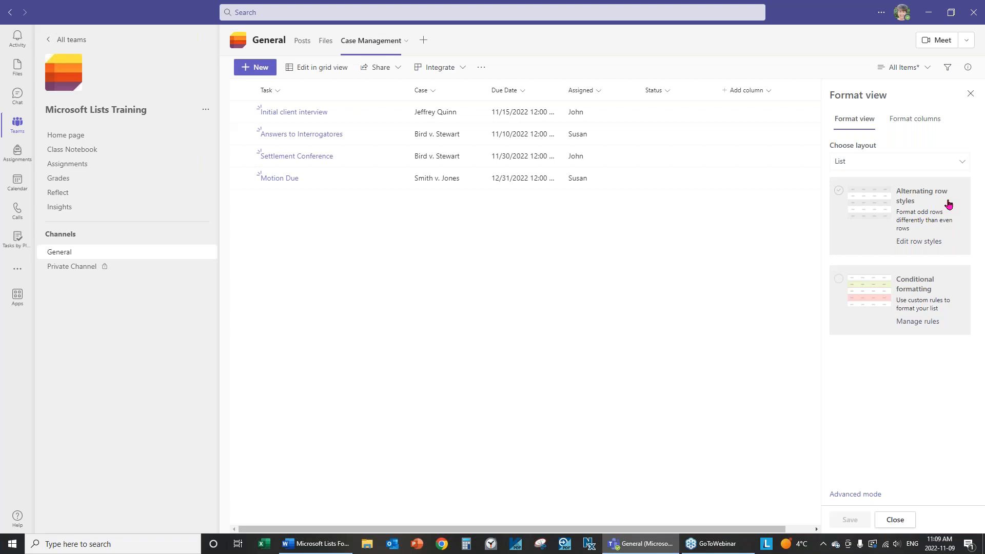
In alternating row styles, try light blue, peach and green odd-row fills, settling on light blue
click(931, 242)
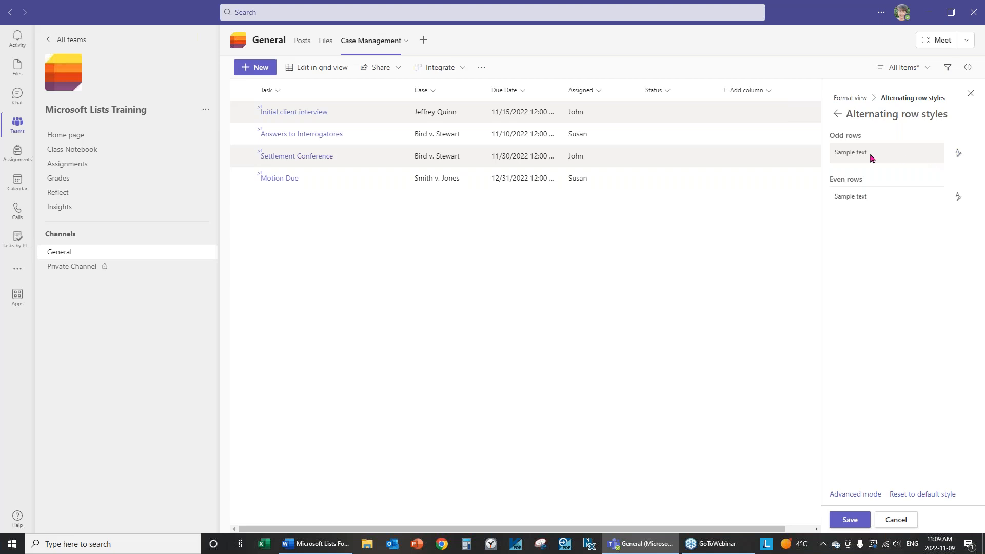
click(958, 153)
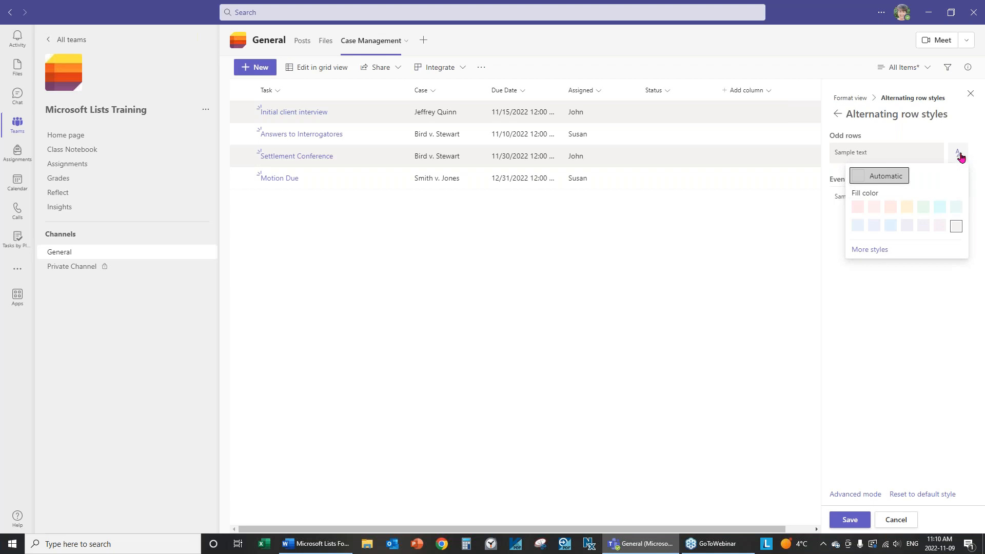
click(857, 224)
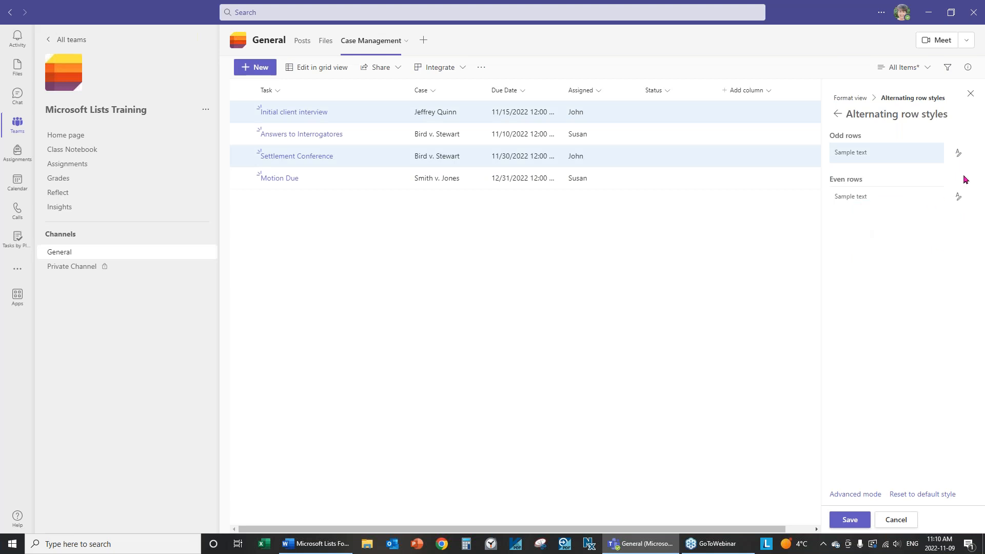
click(959, 153)
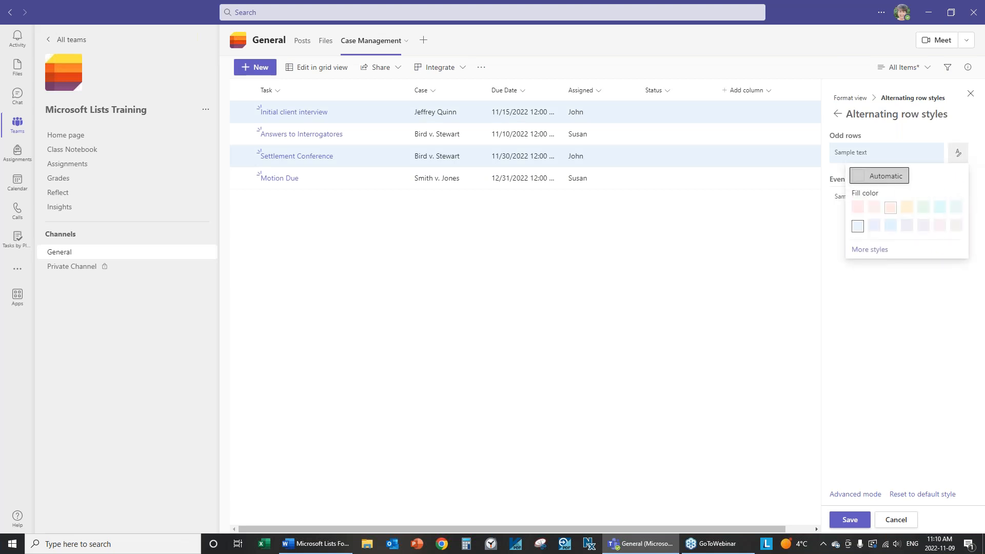
click(891, 207)
click(959, 154)
click(918, 208)
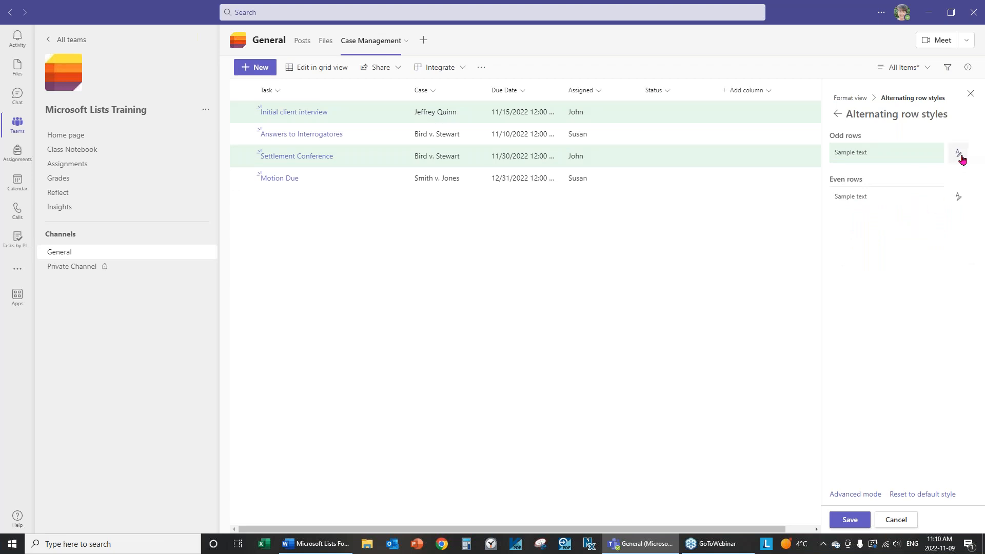
click(958, 153)
click(883, 227)
Try light blue and green even-row fills, then leave even rows Automatic with no fill
click(958, 200)
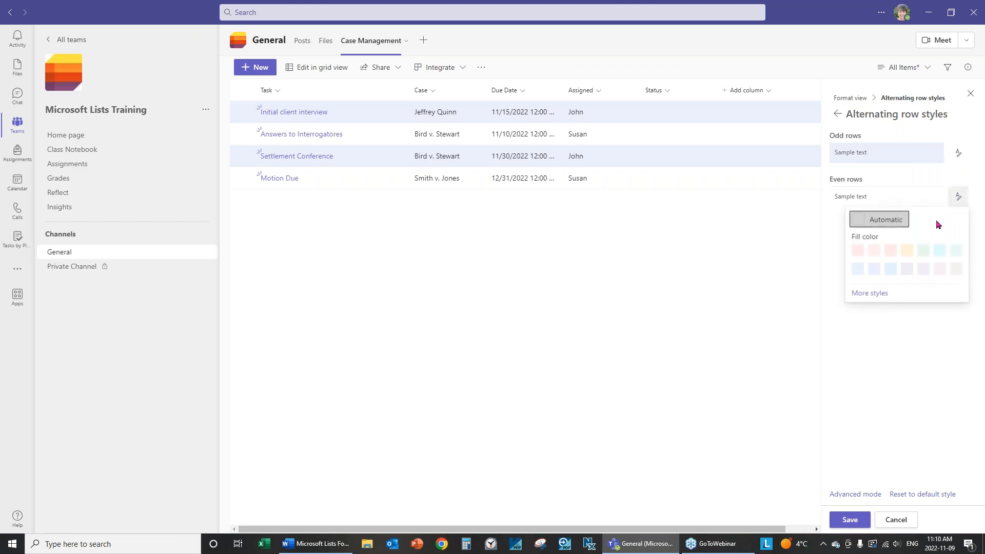
click(878, 269)
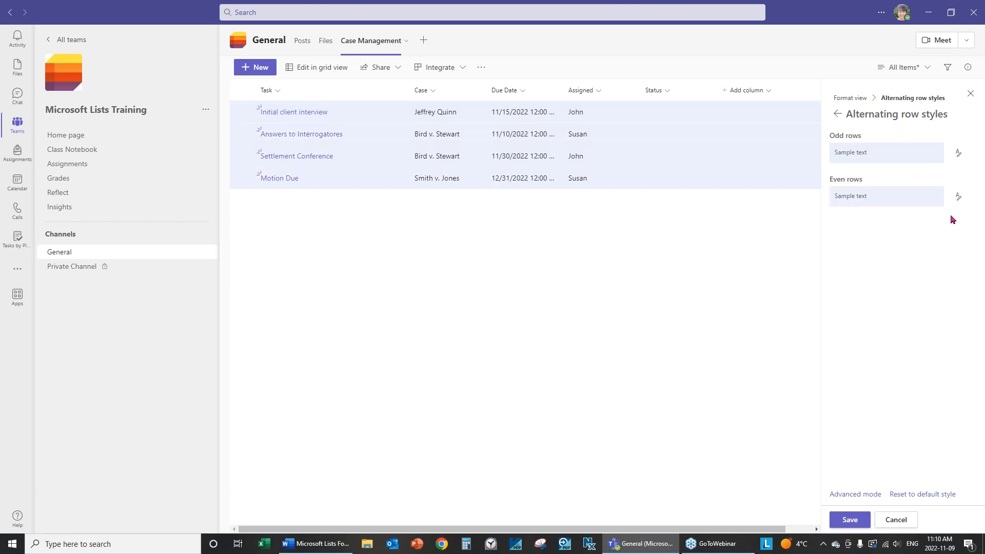
click(957, 198)
click(937, 251)
click(958, 198)
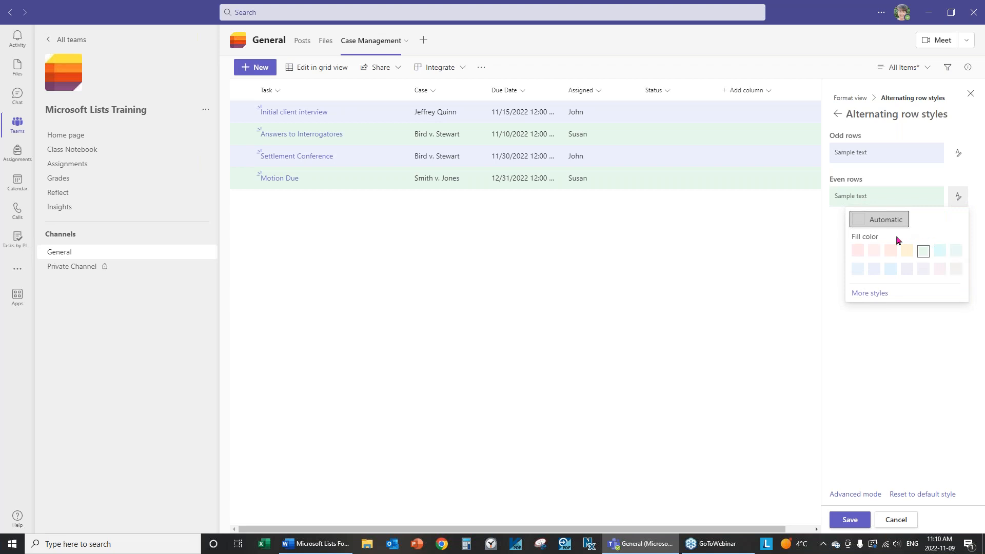
click(898, 220)
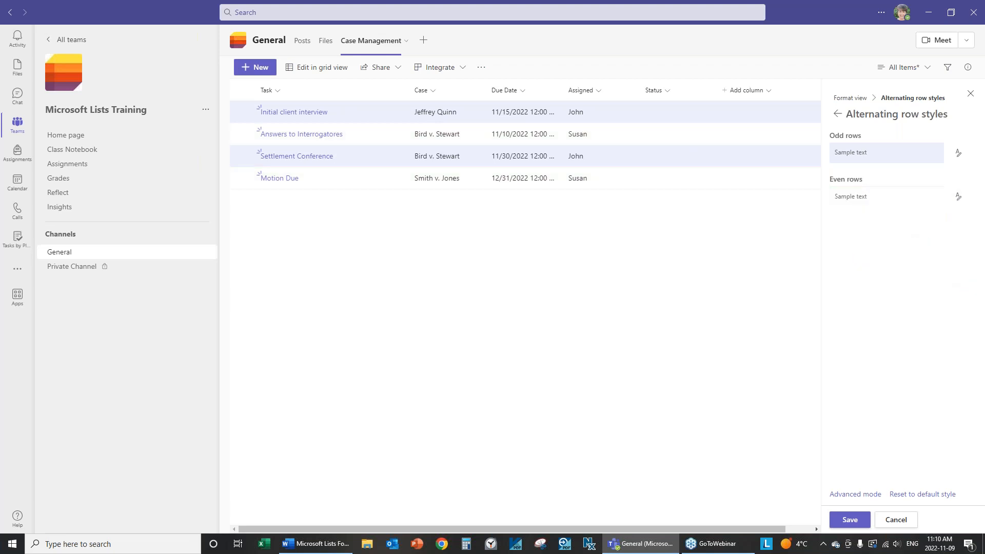
click(958, 198)
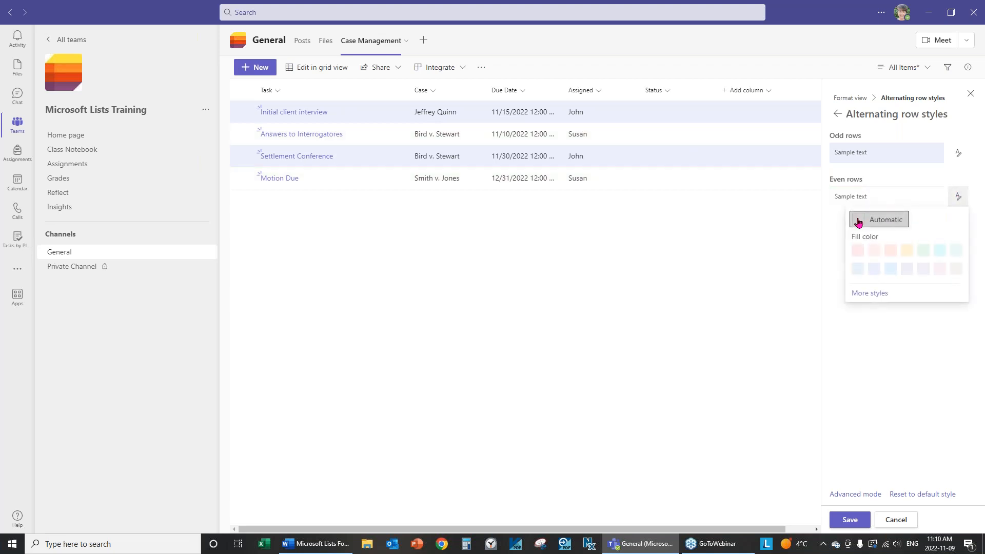
click(894, 221)
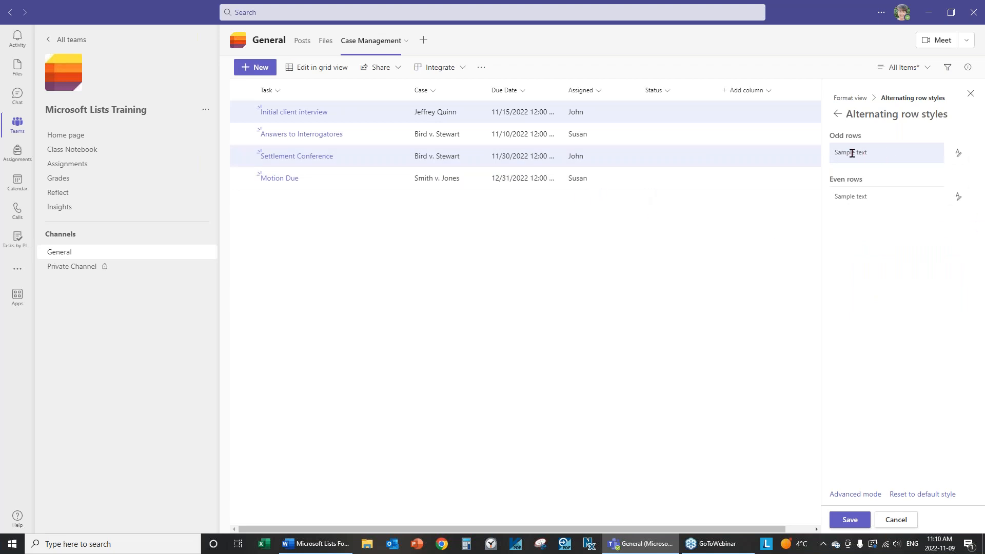
click(958, 153)
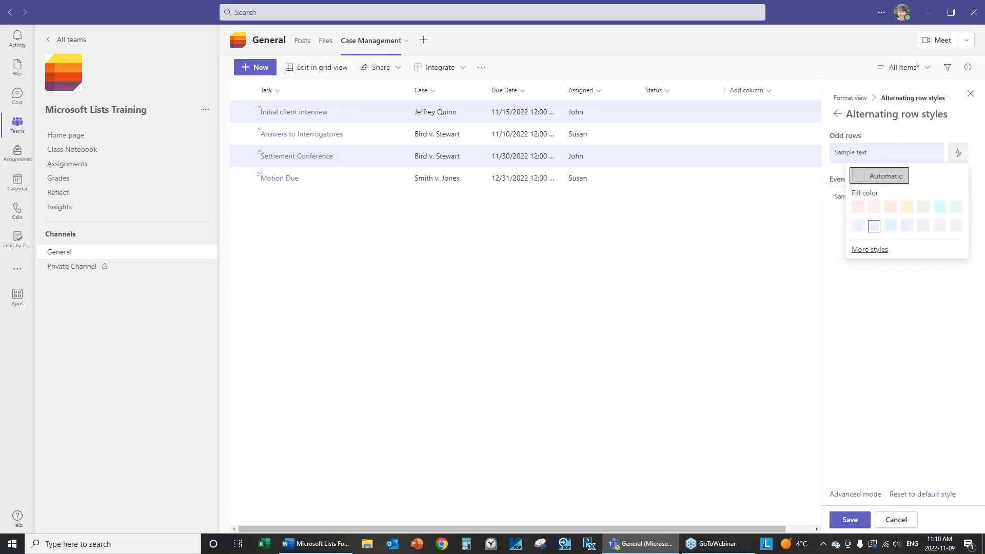
In More styles, make odd-row text bold and teal with a lavender fill
click(869, 249)
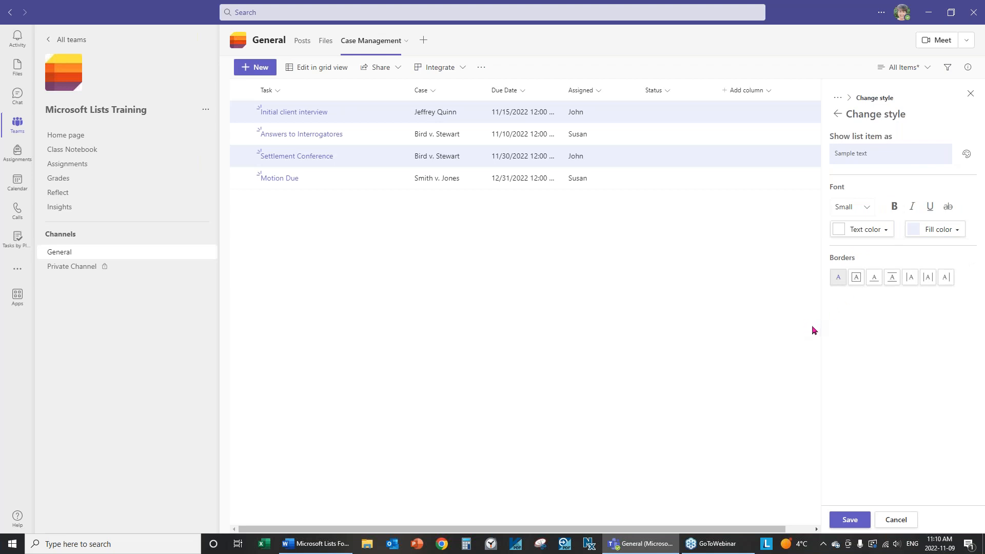
click(895, 208)
click(891, 236)
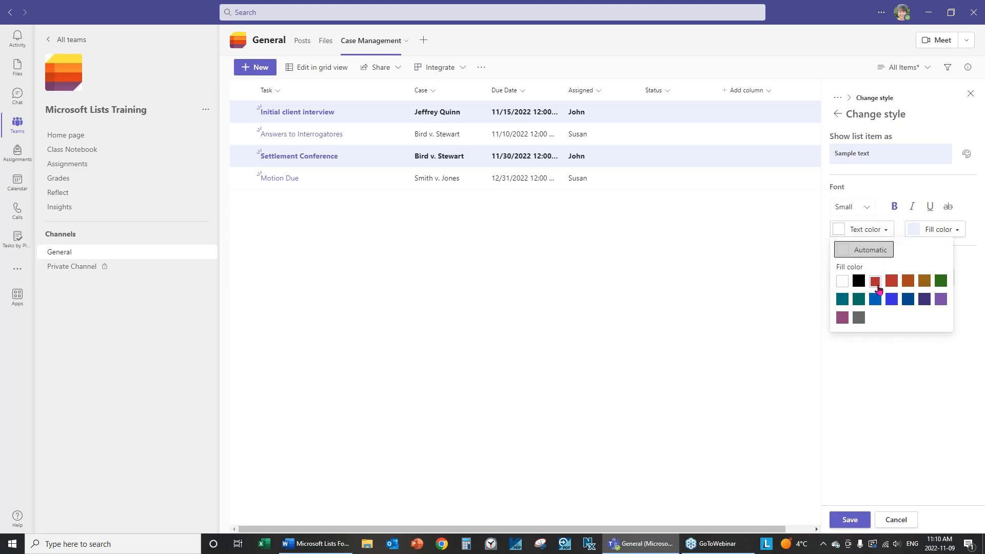
click(859, 300)
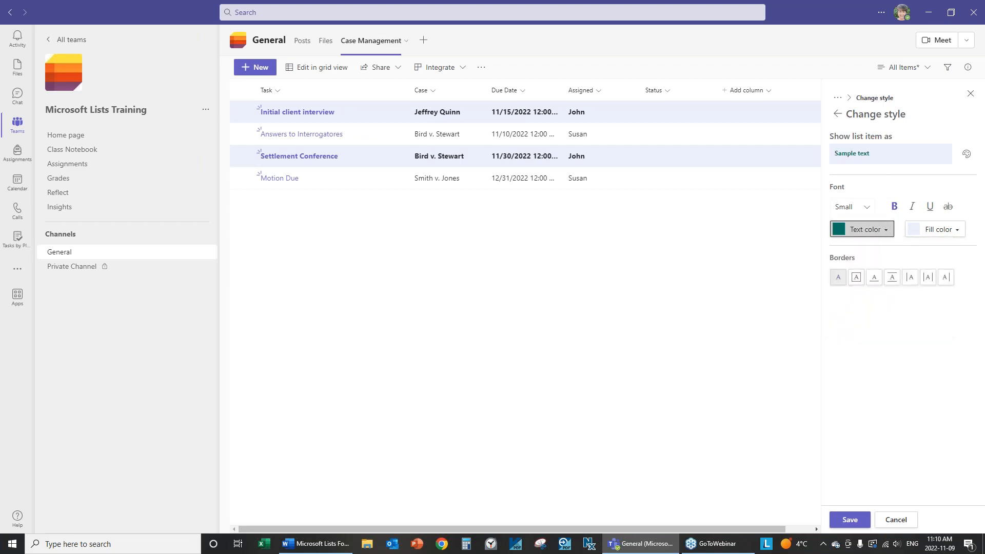
click(960, 232)
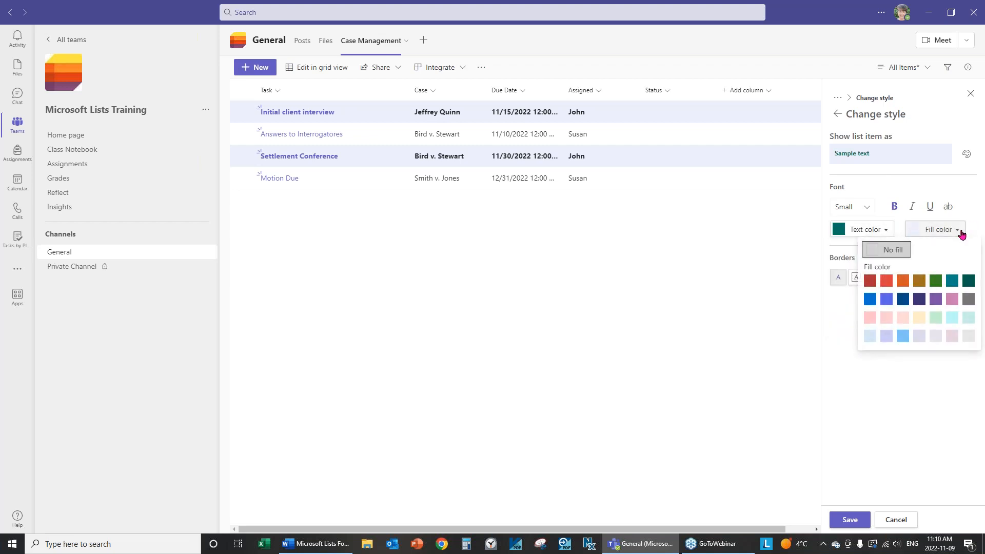
click(886, 335)
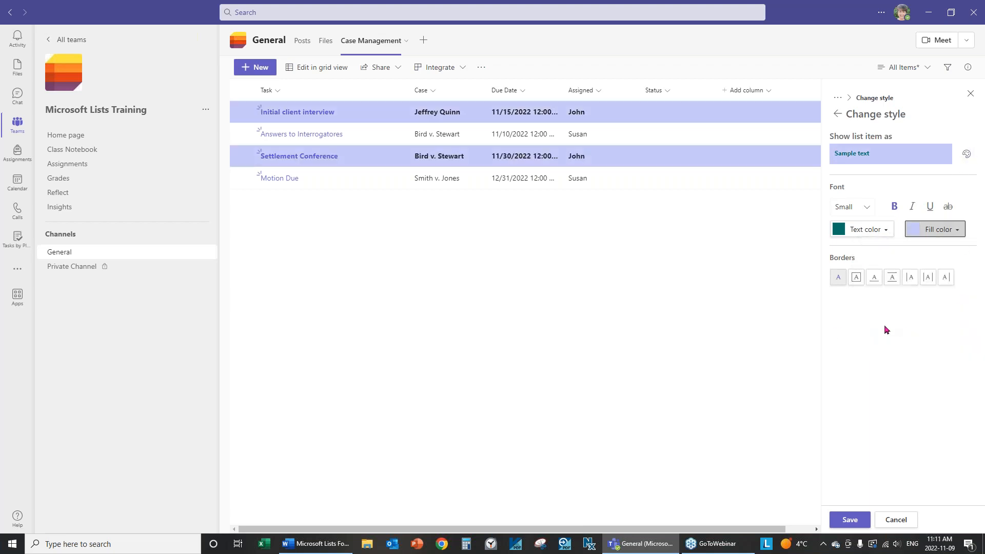
Give odd rows dashed black borders on all sides and save the style
click(857, 279)
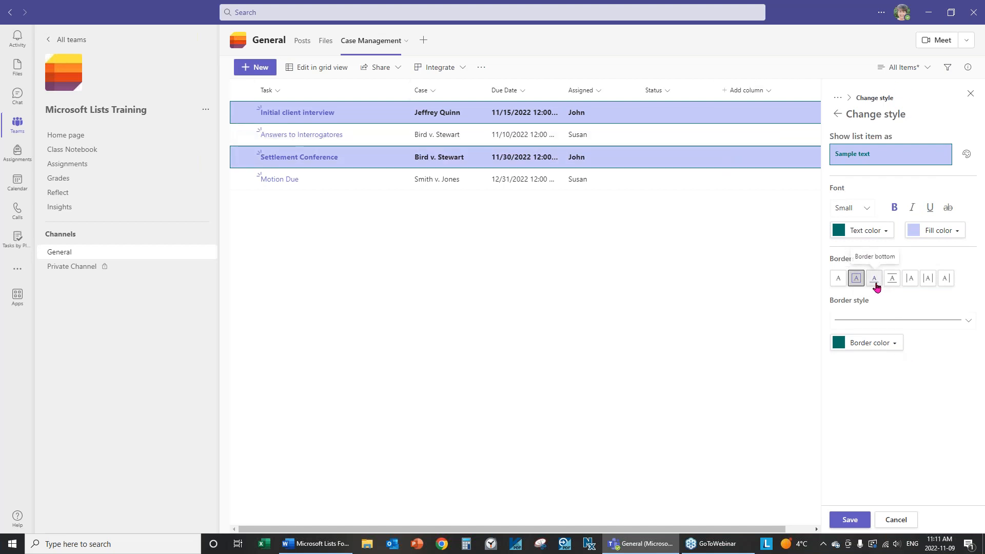
click(892, 280)
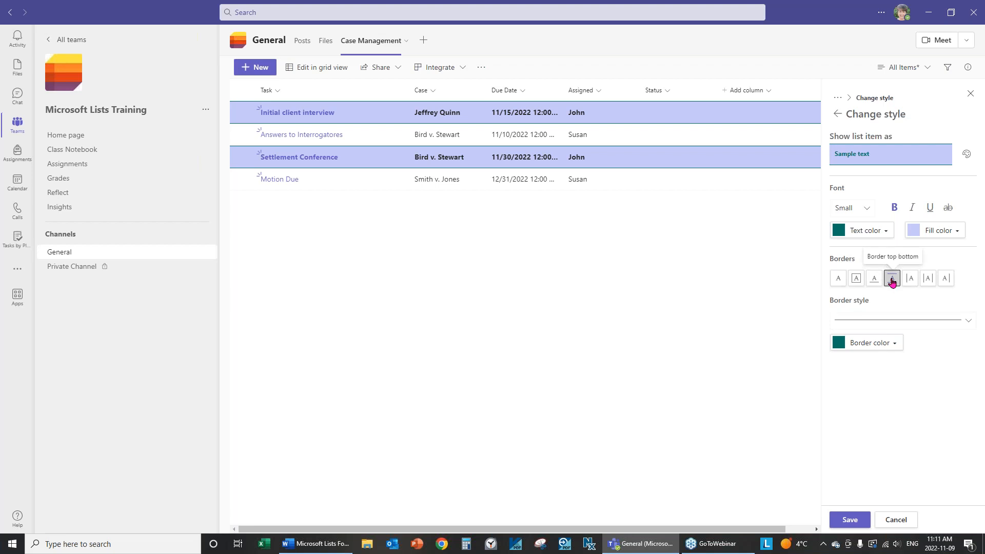
click(912, 284)
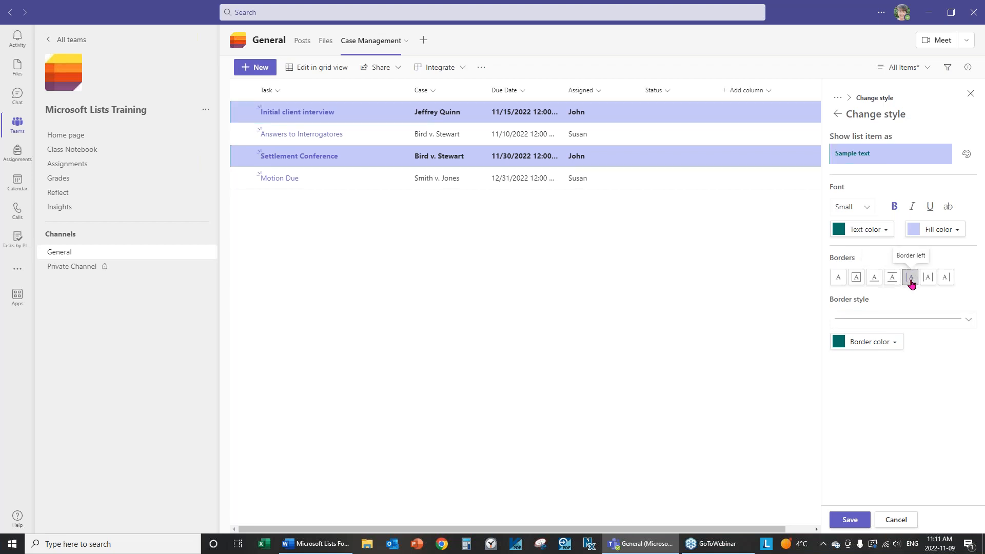
click(929, 283)
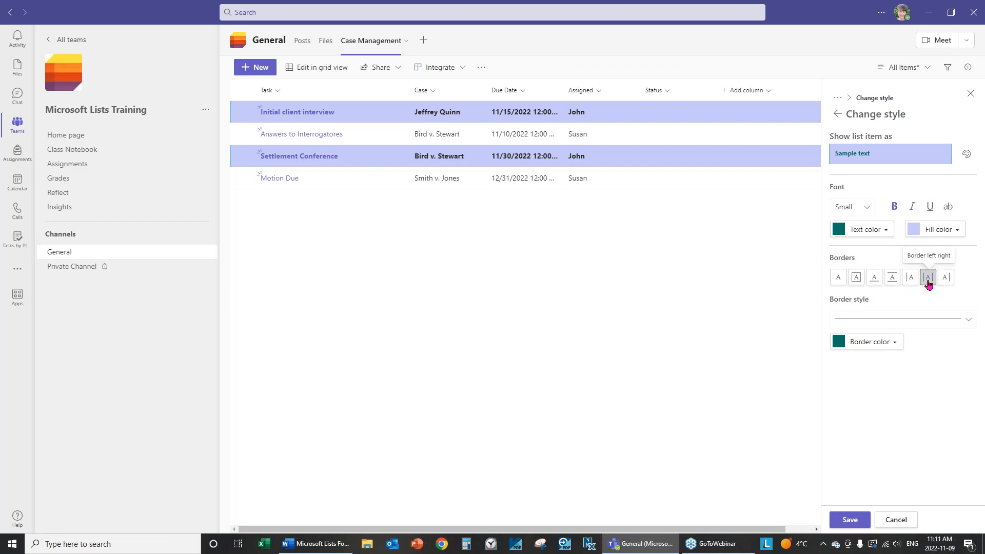
click(945, 281)
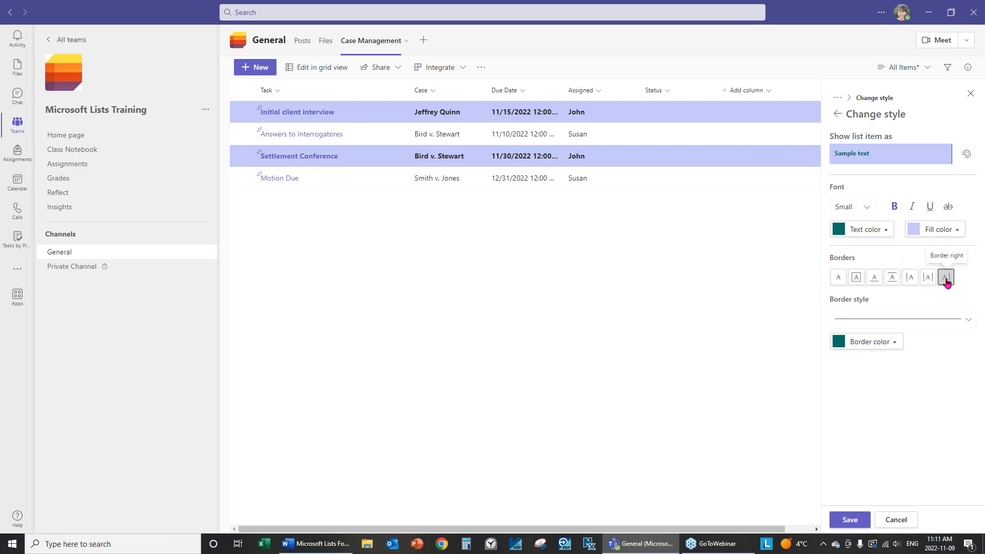
click(932, 323)
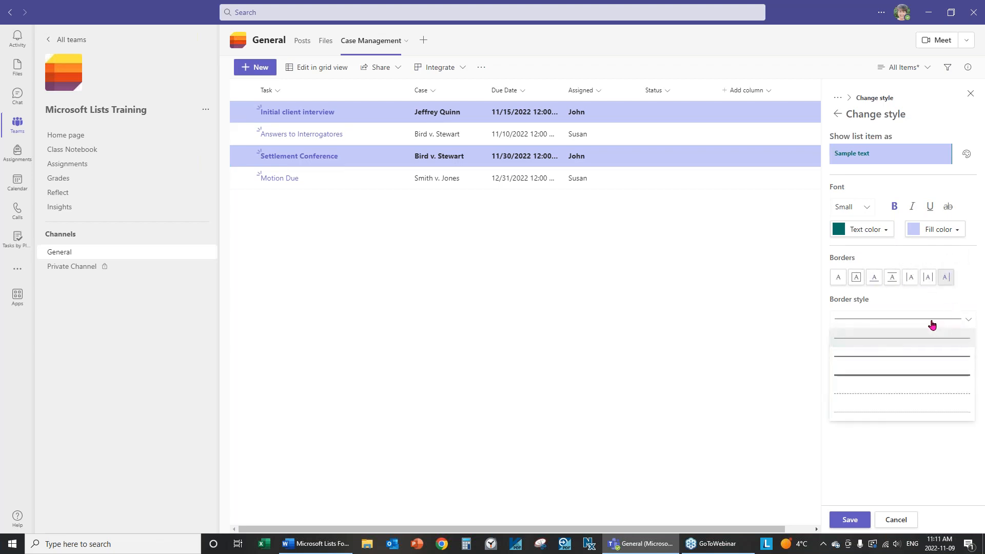
click(930, 401)
click(857, 277)
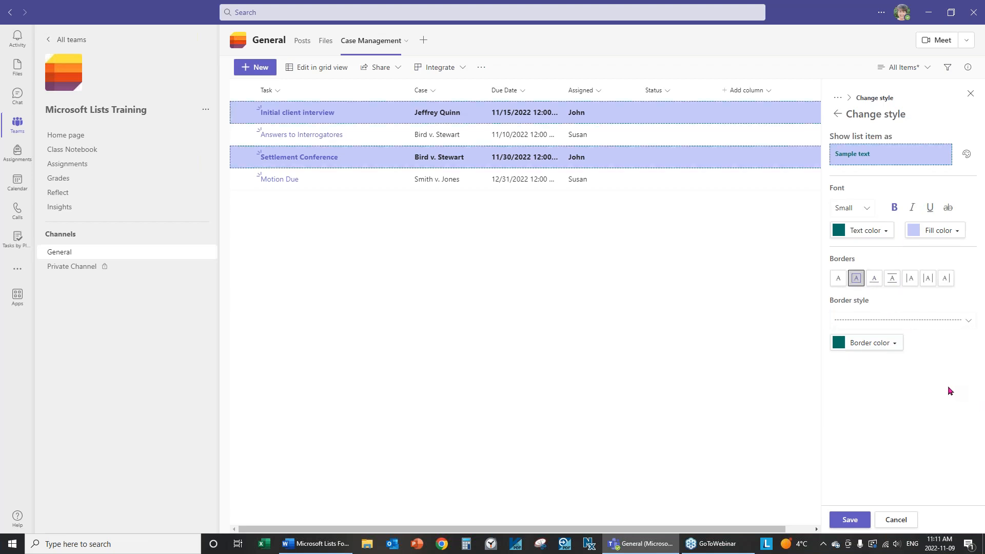
click(890, 346)
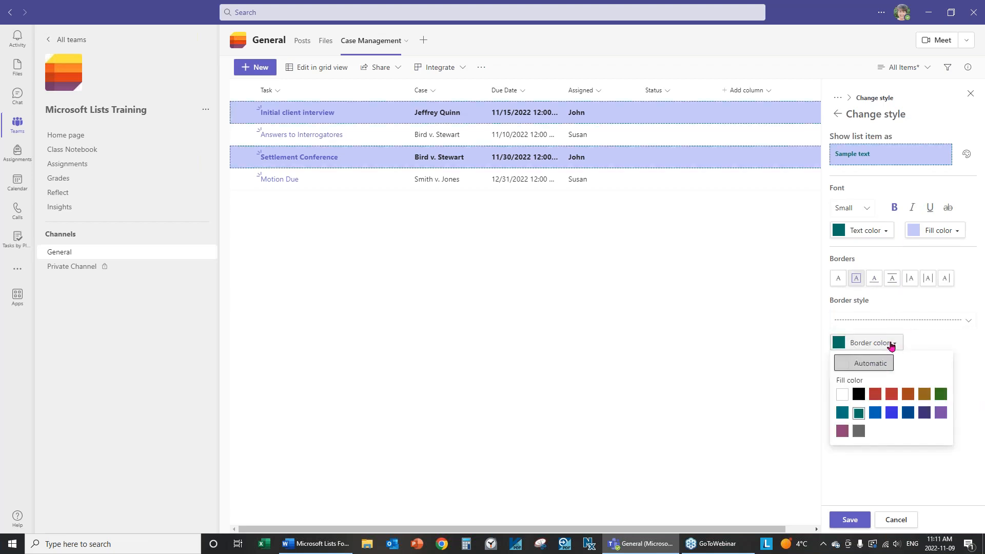
click(858, 394)
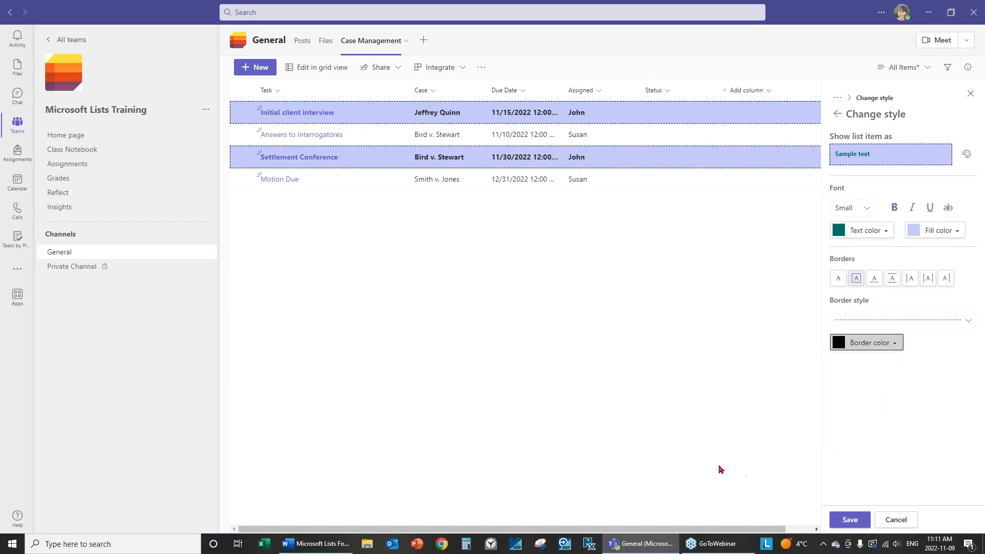
click(862, 520)
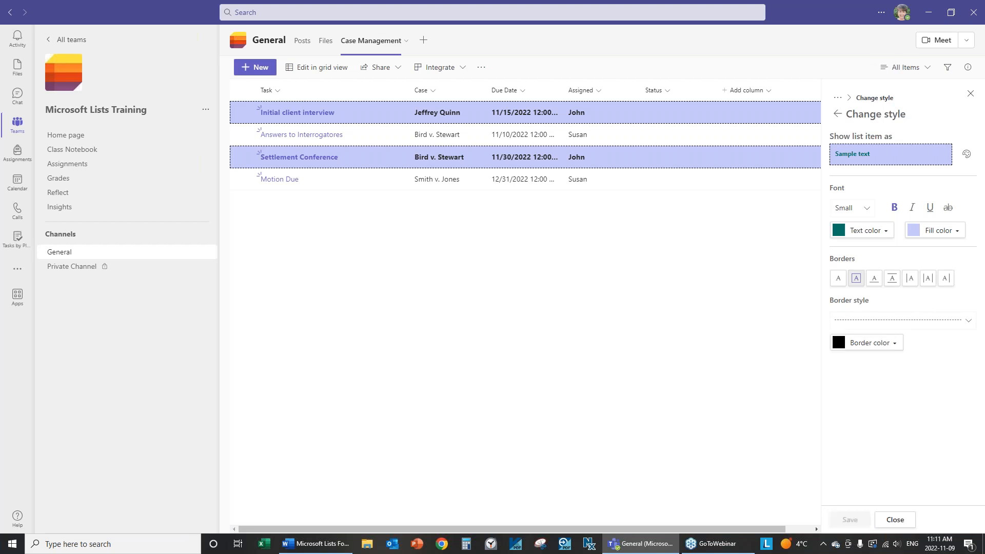
Close the formatting pane, then reopen the current view's Edit row styles settings
click(895, 520)
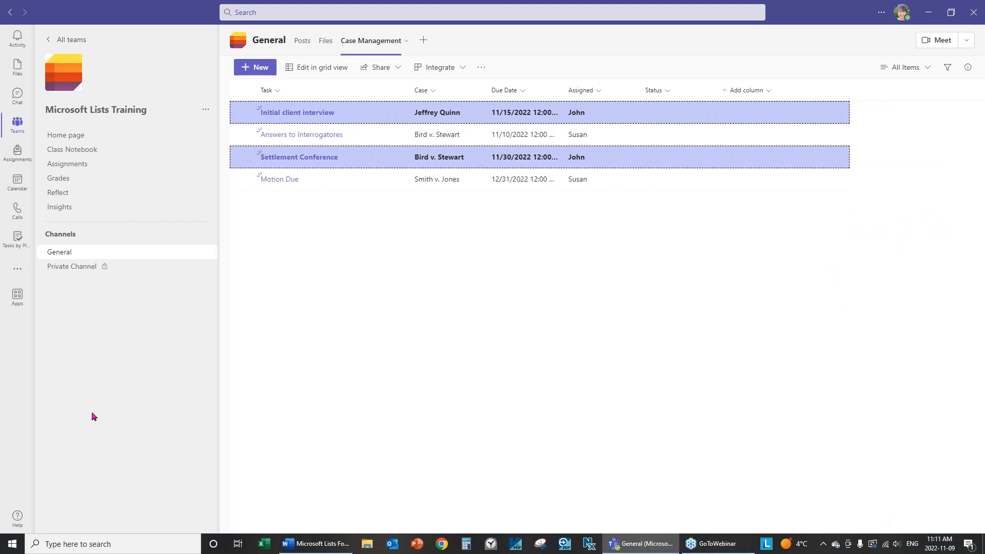
click(929, 69)
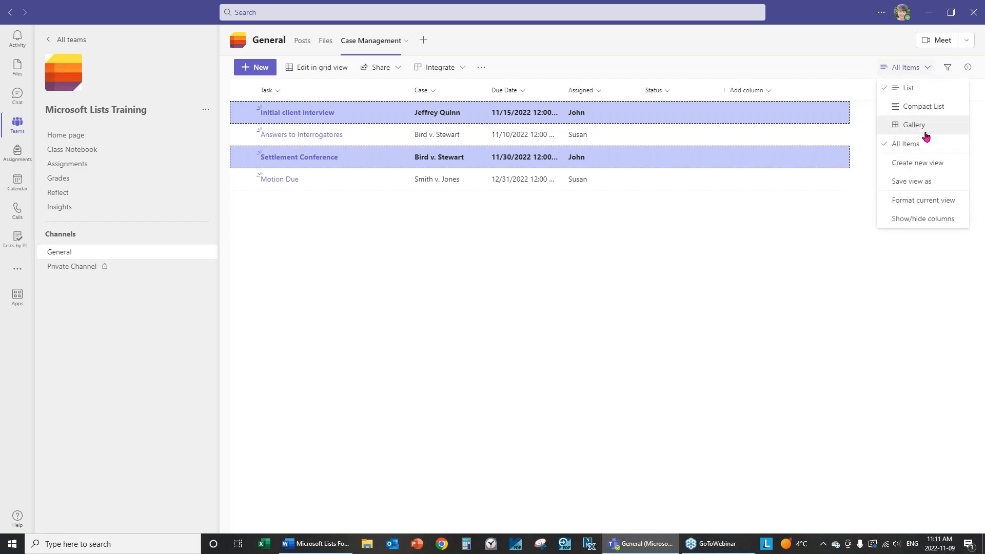
click(919, 208)
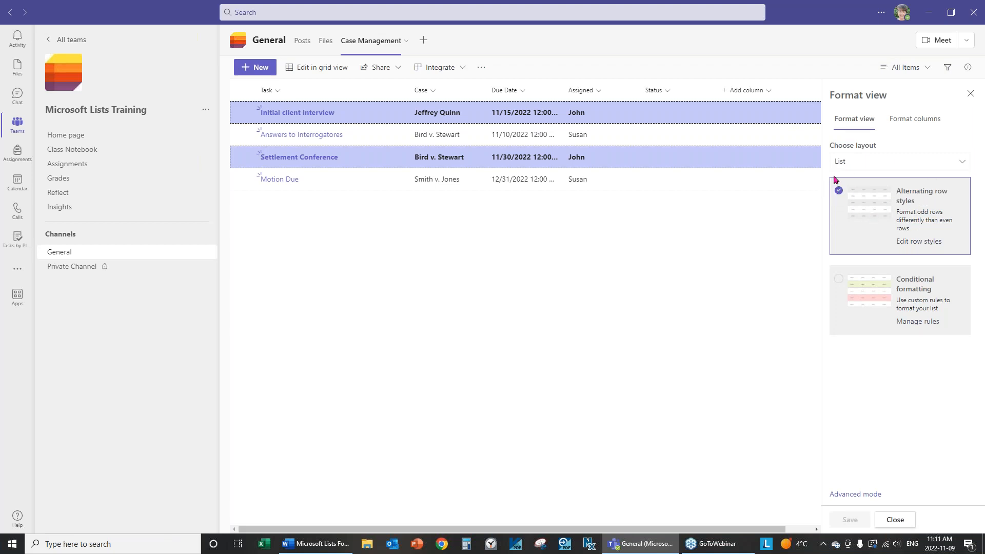
click(918, 242)
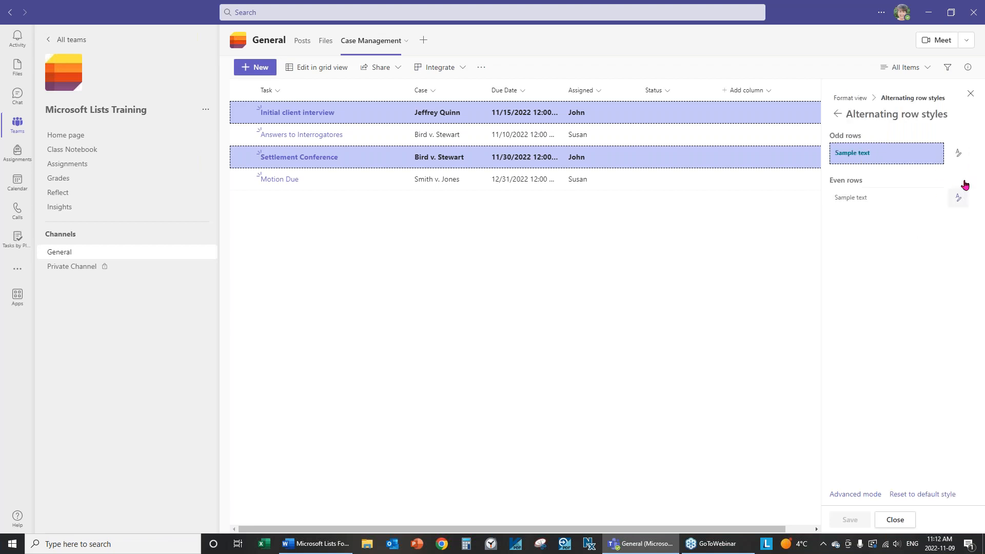
Check the Odd rows style choices without changing them, then close the pane
click(961, 152)
click(962, 153)
click(895, 520)
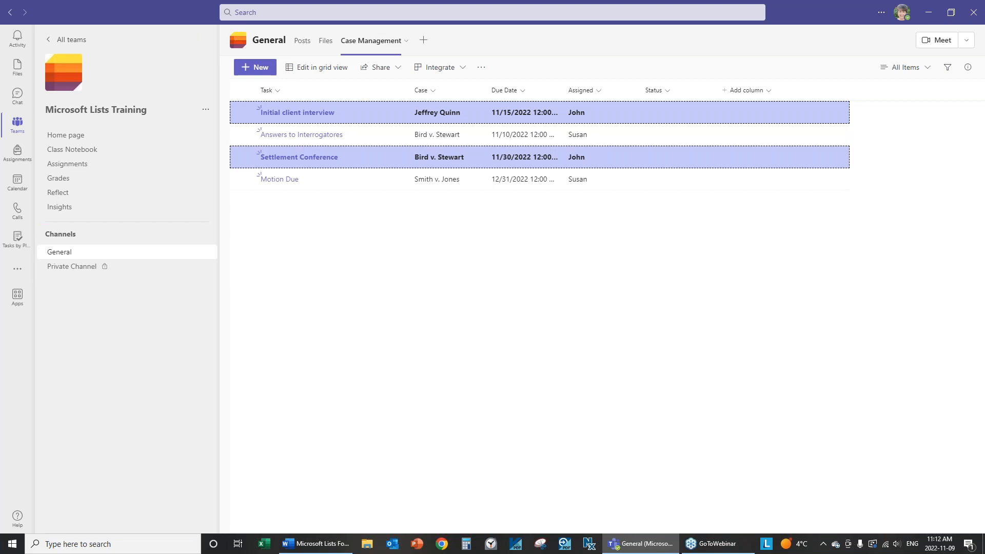
Switch to Gallery, then set the view layout to List with alternating row styles turned off
click(930, 69)
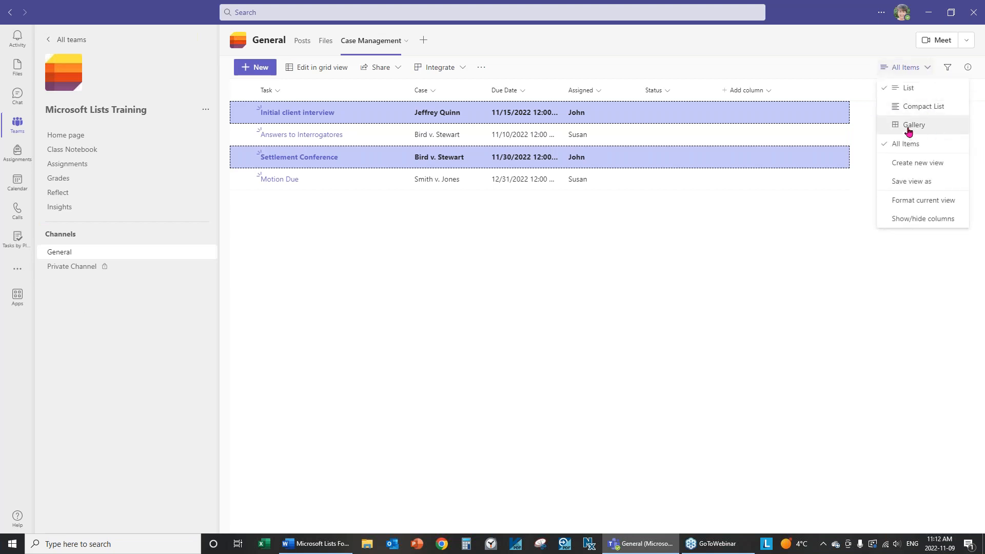
click(909, 125)
click(927, 71)
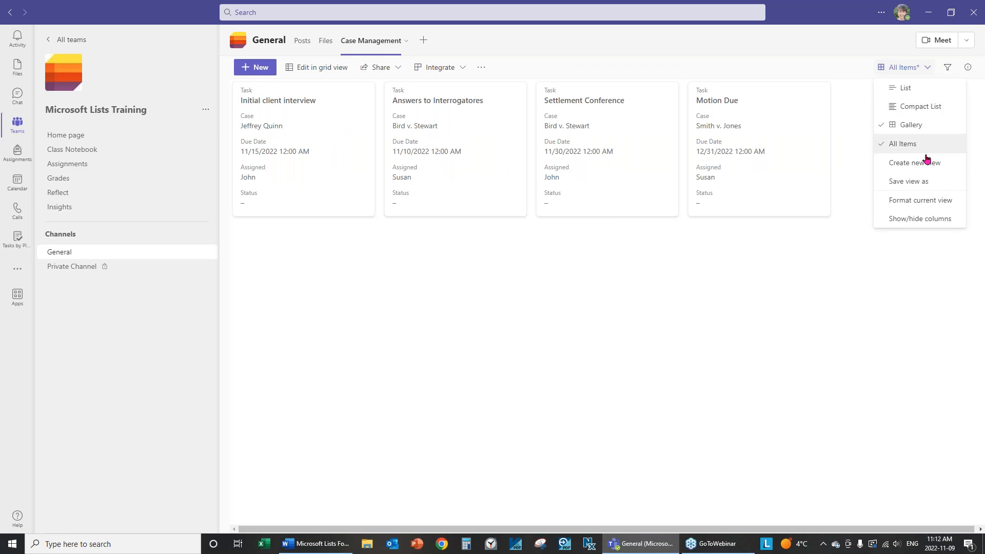
click(924, 201)
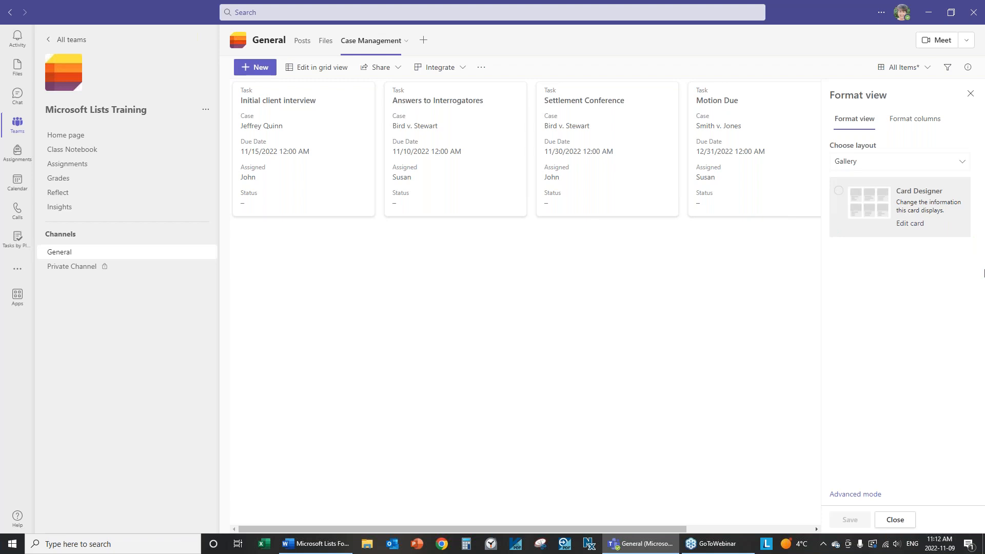
click(846, 163)
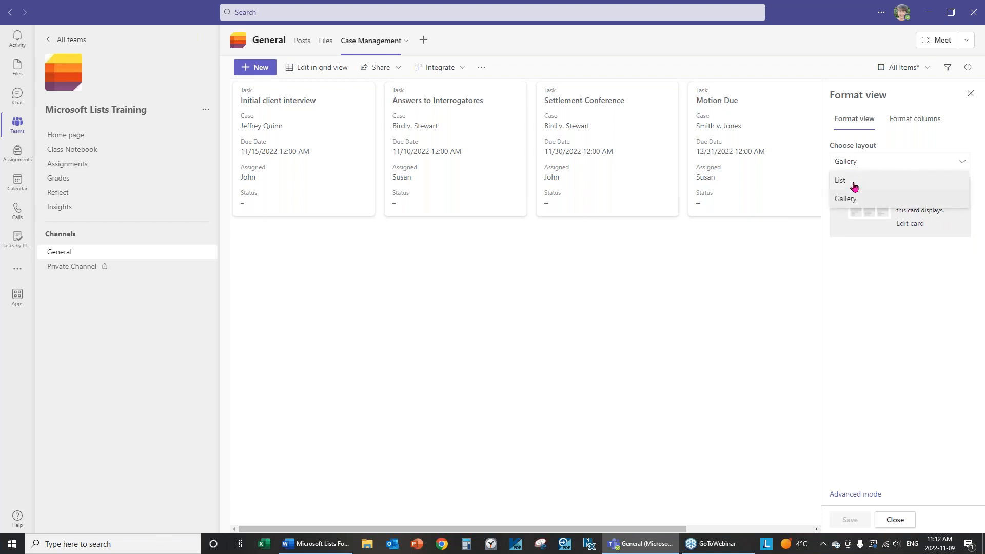
click(853, 183)
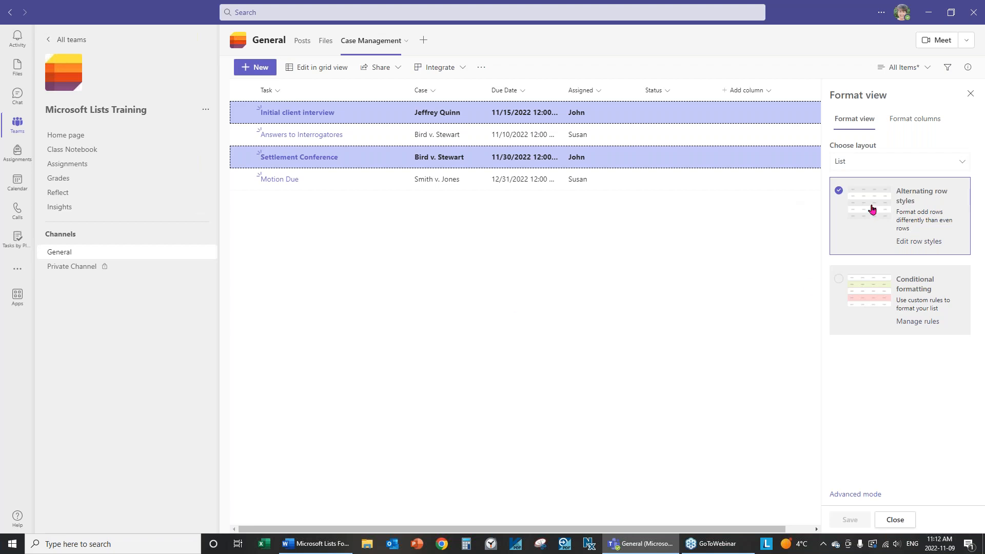
click(839, 192)
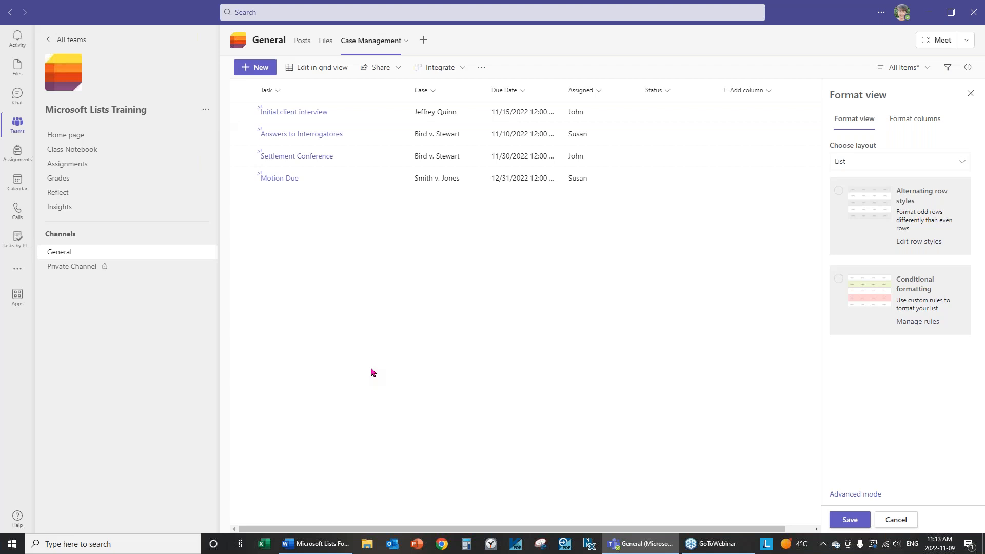
Start a new conditional formatting rule based on the Due Date column
click(886, 293)
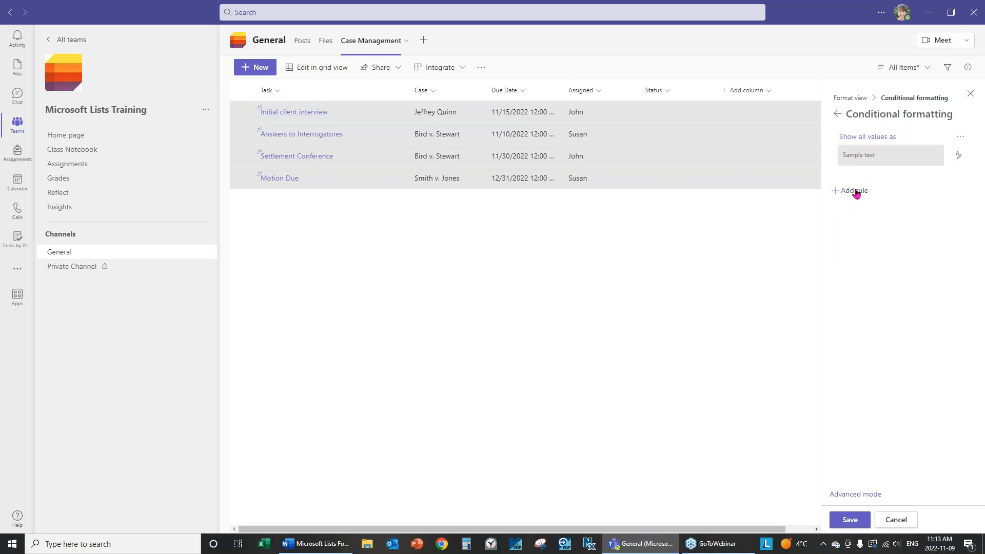
click(856, 192)
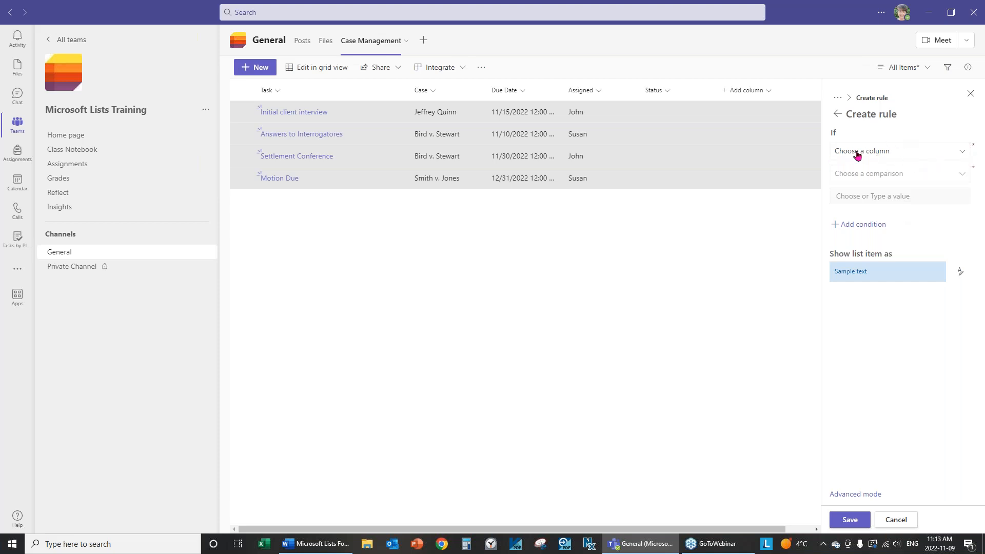
click(892, 155)
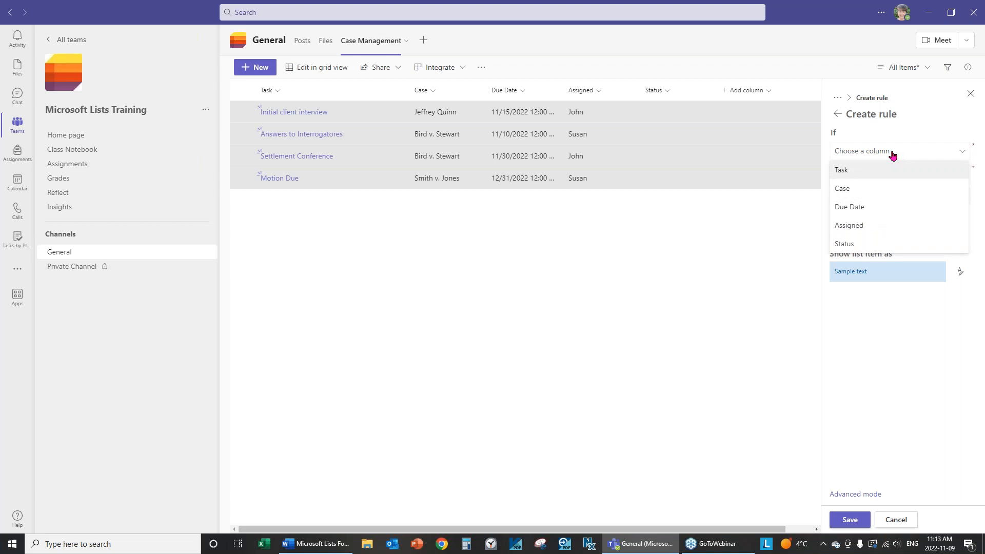
click(861, 210)
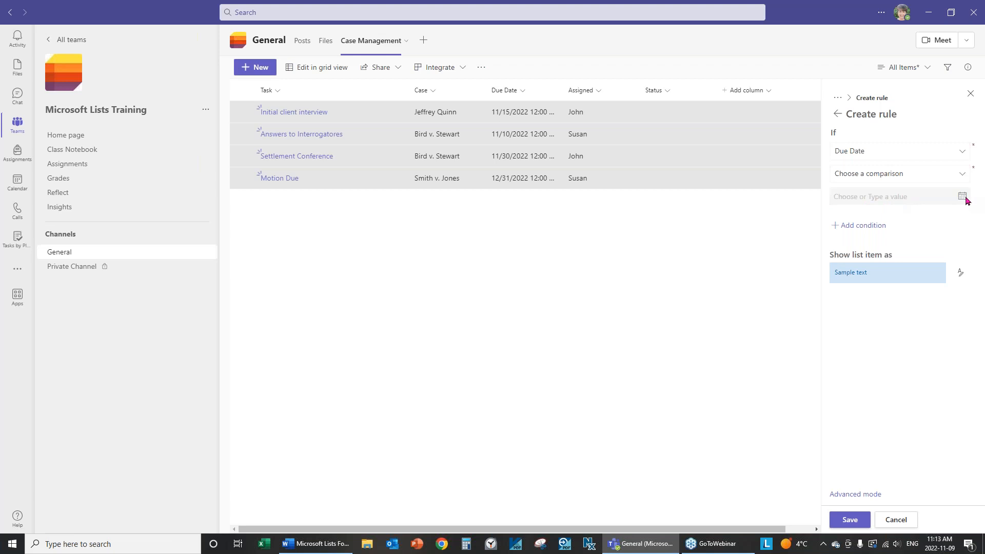
Set the rule condition to Due Date is after the specific date 12/1/2022
click(959, 180)
click(896, 173)
click(960, 176)
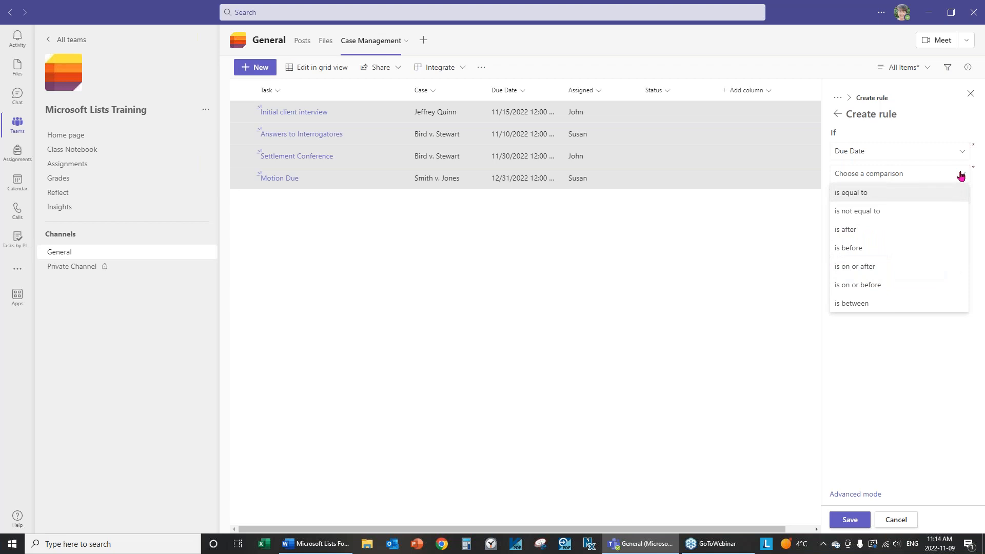
click(844, 230)
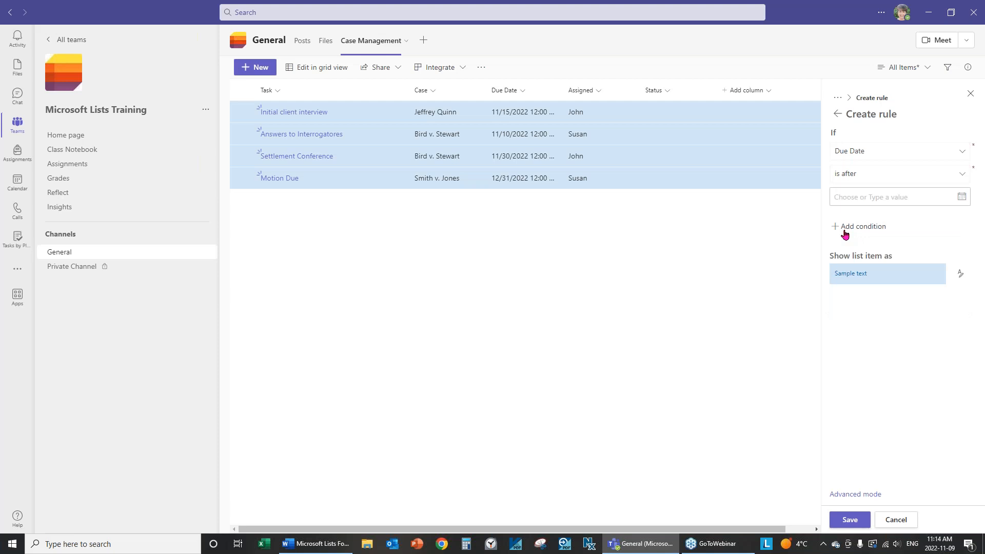
click(962, 199)
click(862, 235)
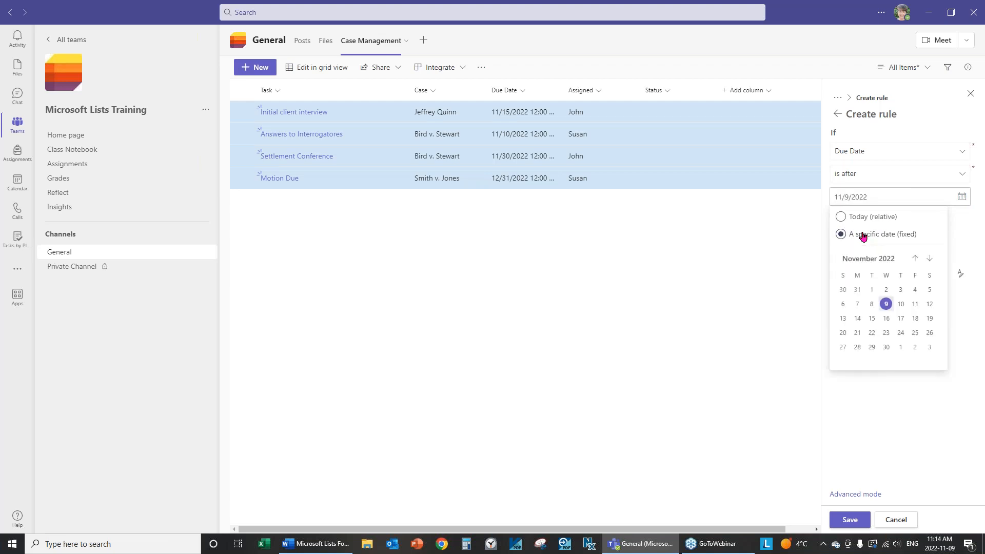
click(931, 259)
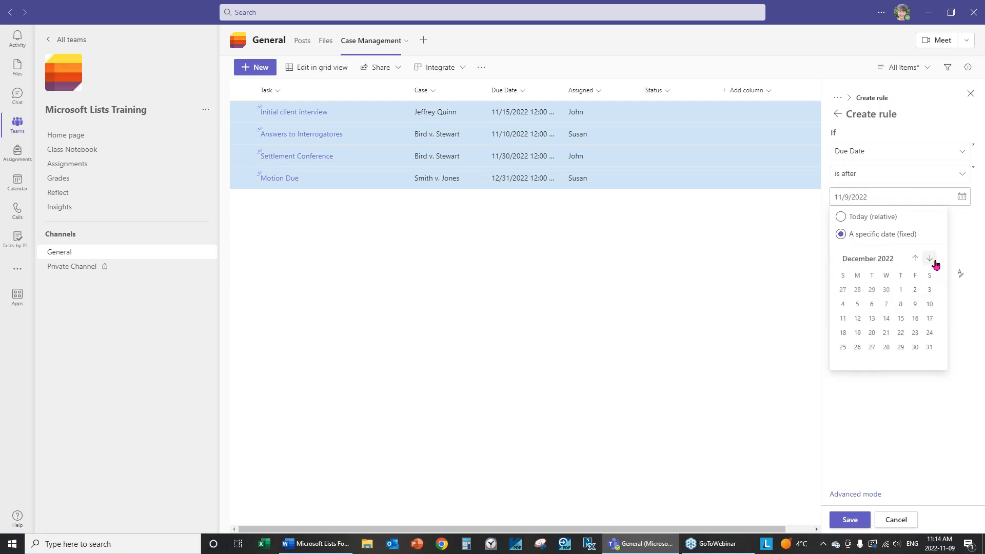
click(901, 290)
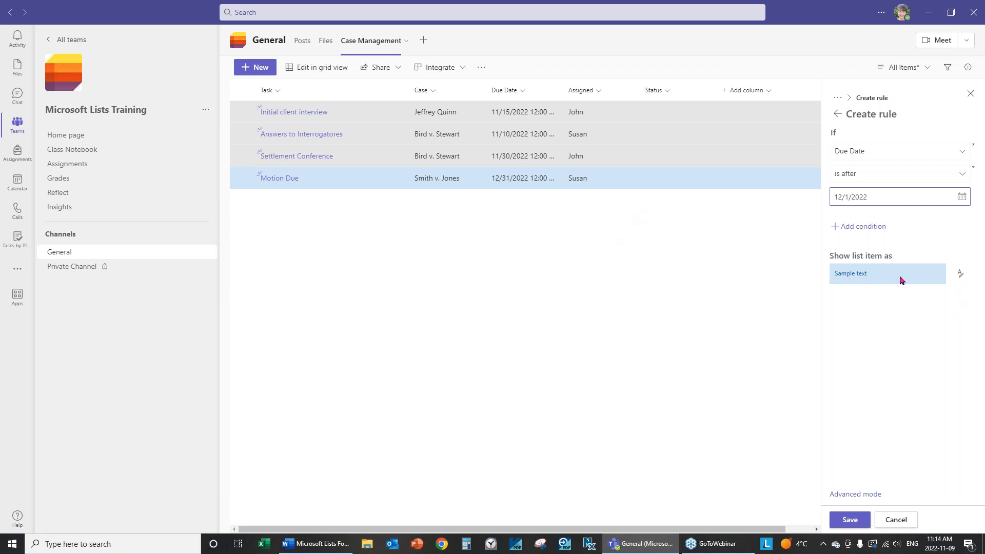
Give matching rows a red fill and save the rule
click(961, 277)
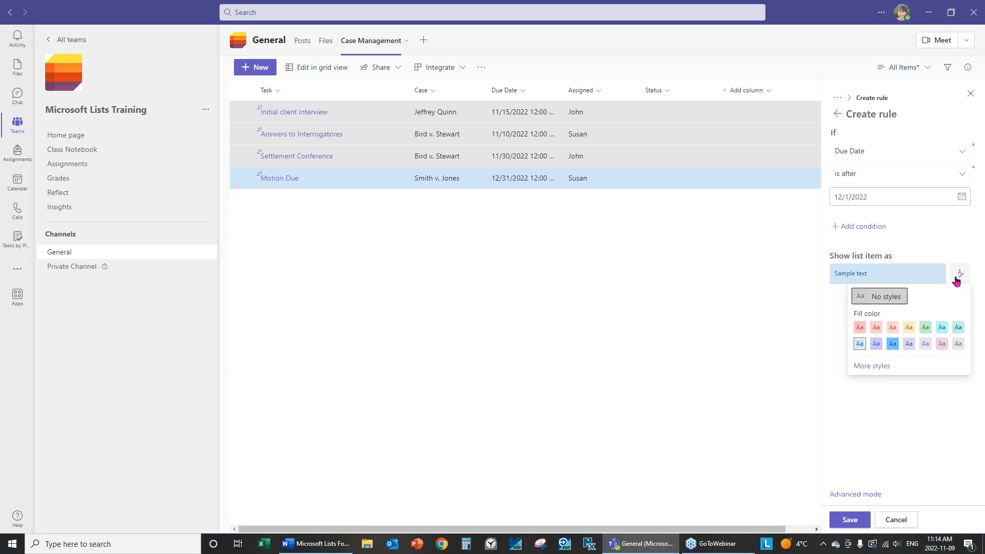
click(860, 328)
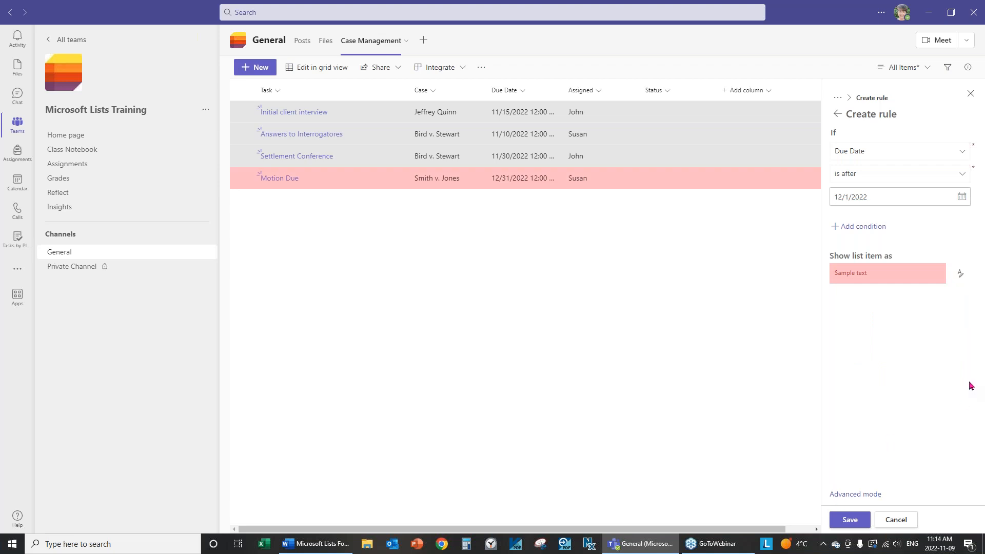
click(841, 522)
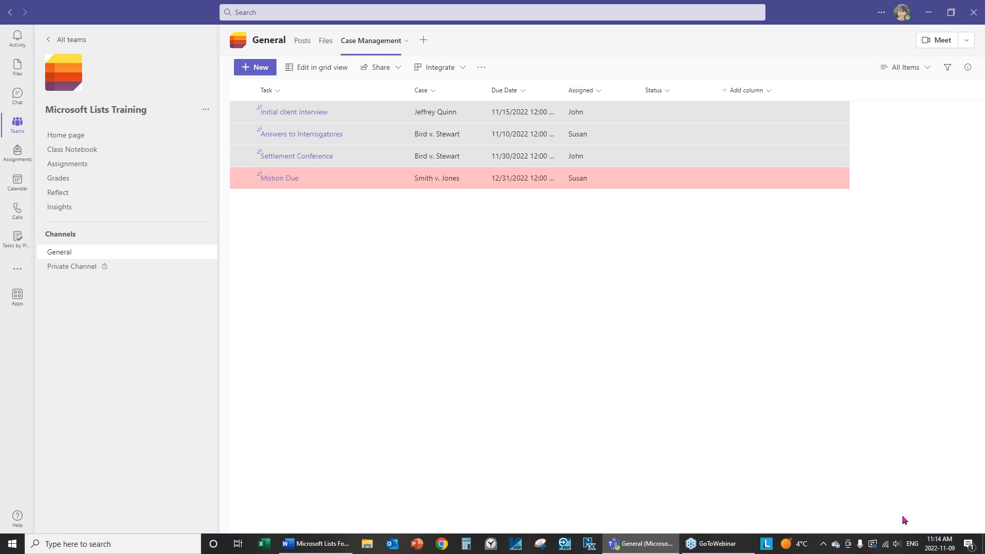
Open the view's Manage rules and start a second rule on the Due Date column
click(925, 68)
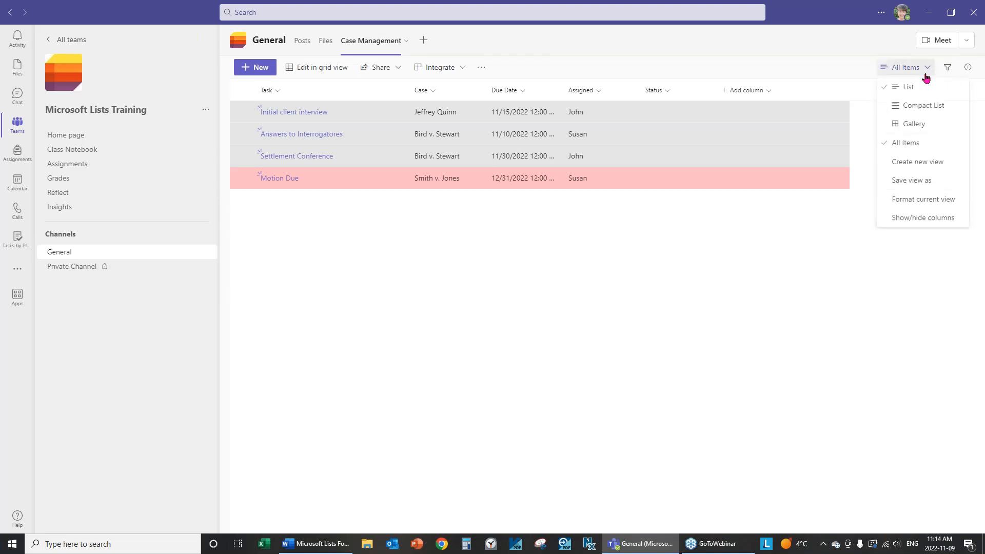
click(912, 205)
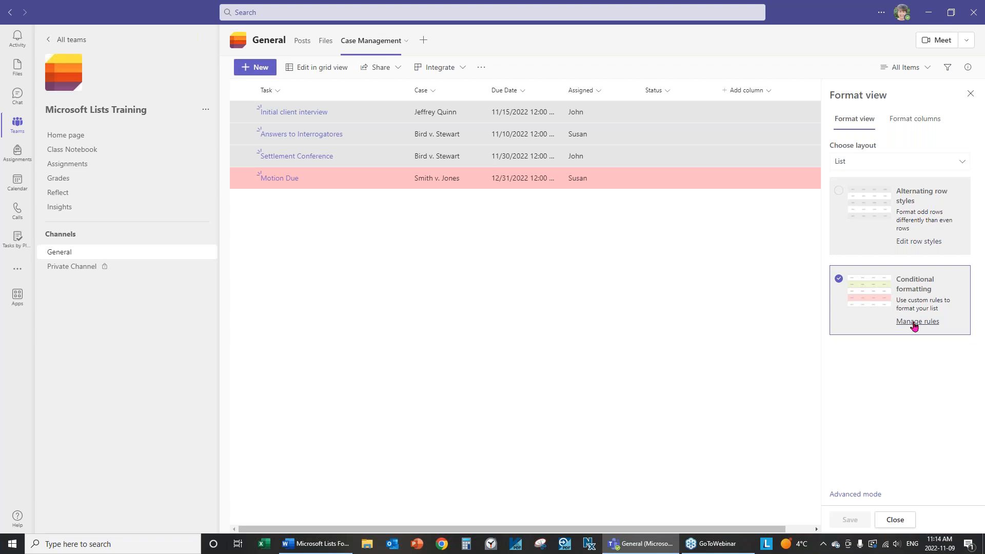
click(923, 323)
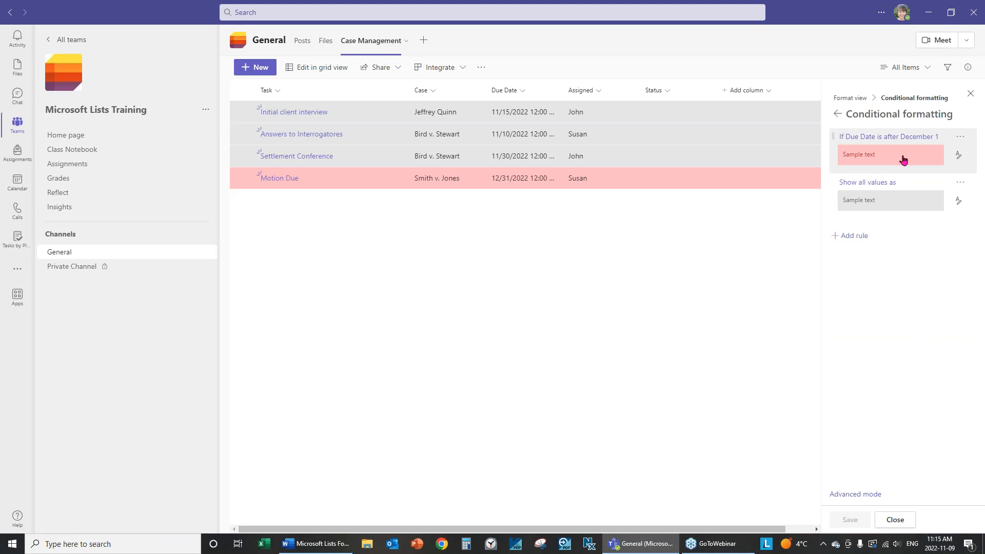
click(843, 244)
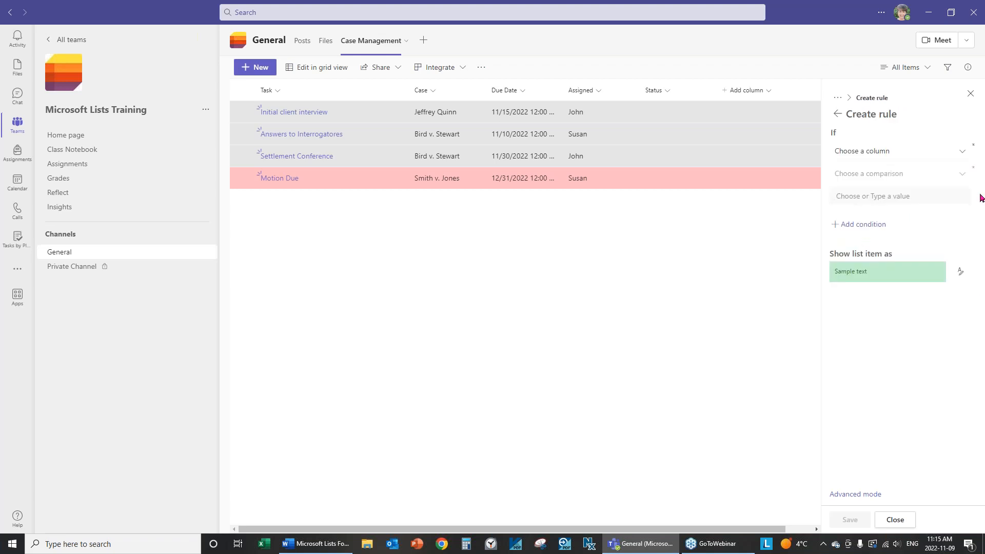
click(960, 154)
click(862, 208)
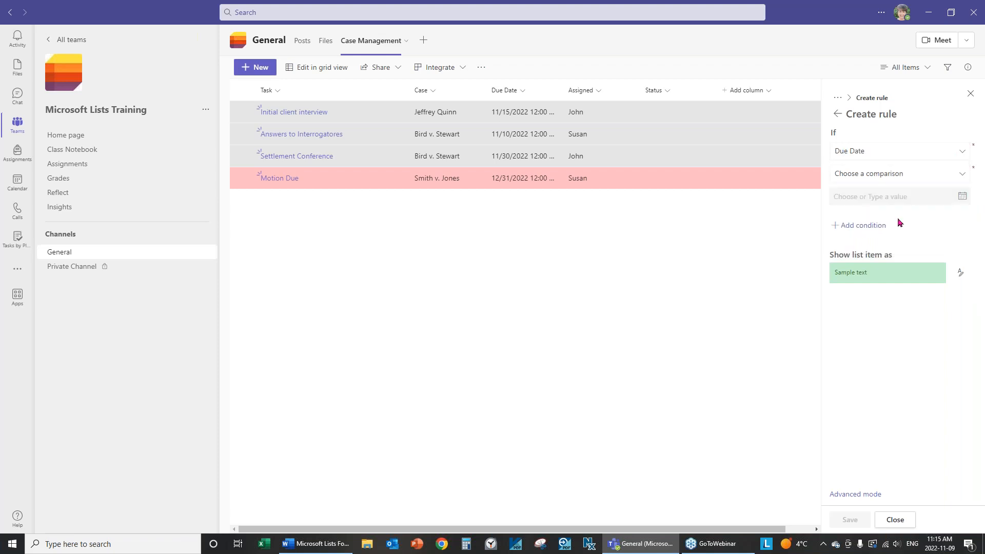
Set the condition to Due Date is before the specific date 12/1/2022
click(960, 178)
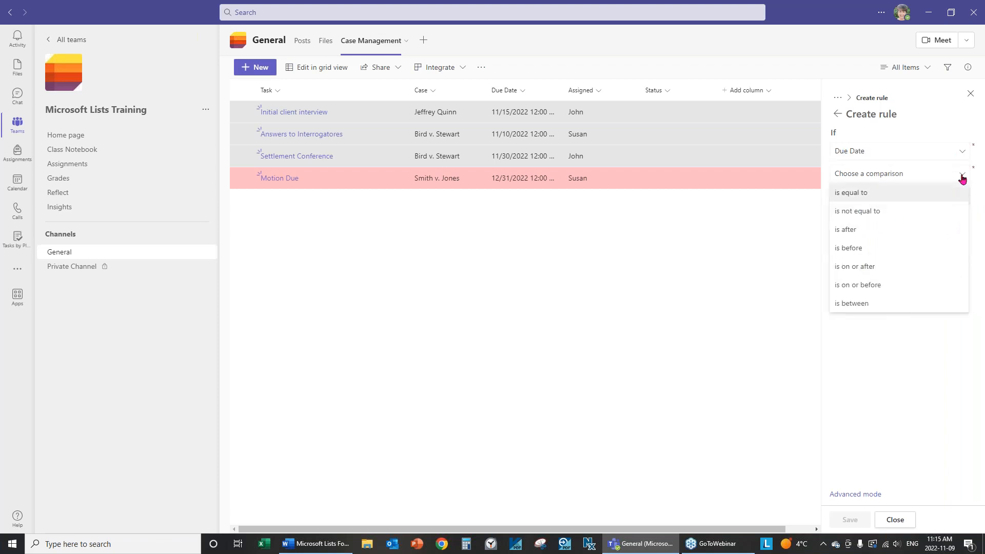
click(858, 249)
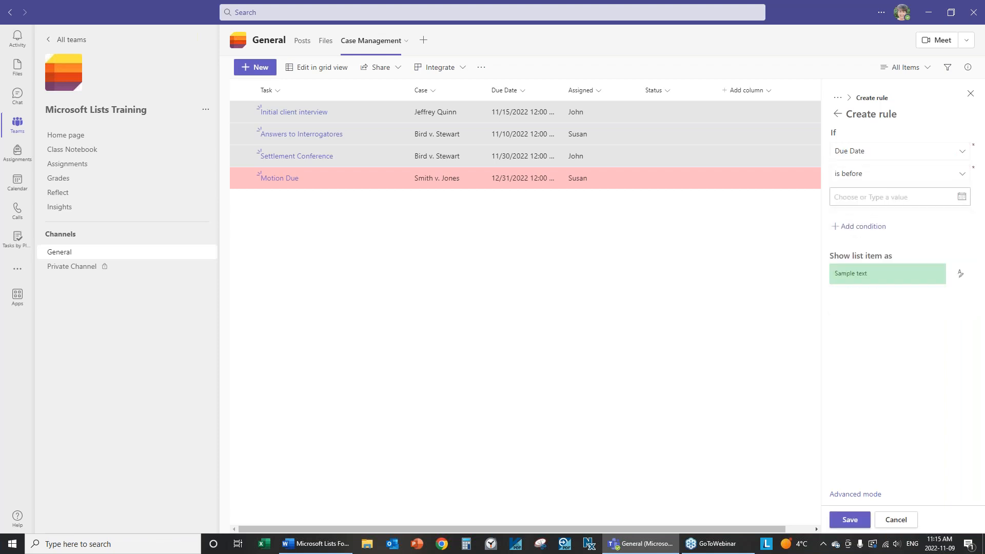
click(961, 199)
click(858, 236)
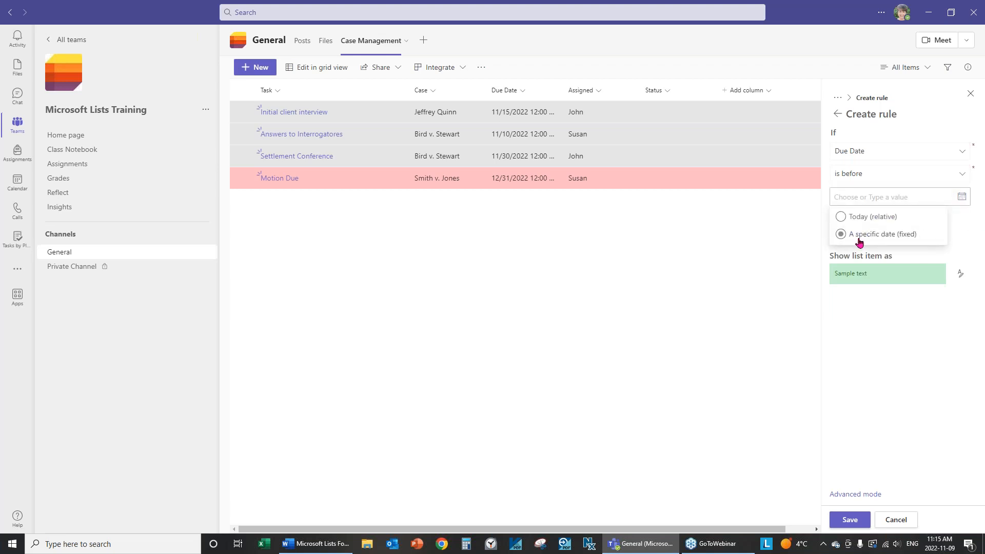
click(929, 259)
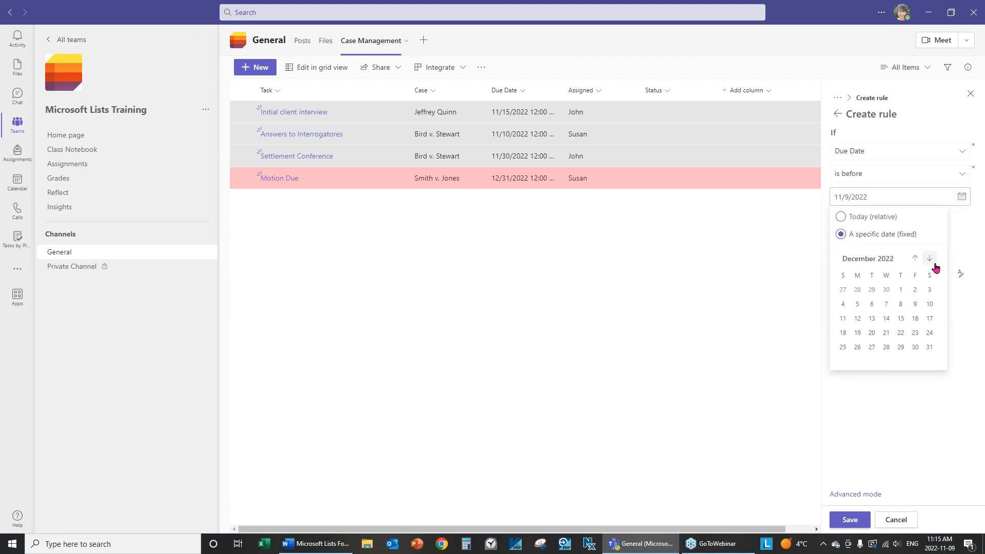
click(899, 291)
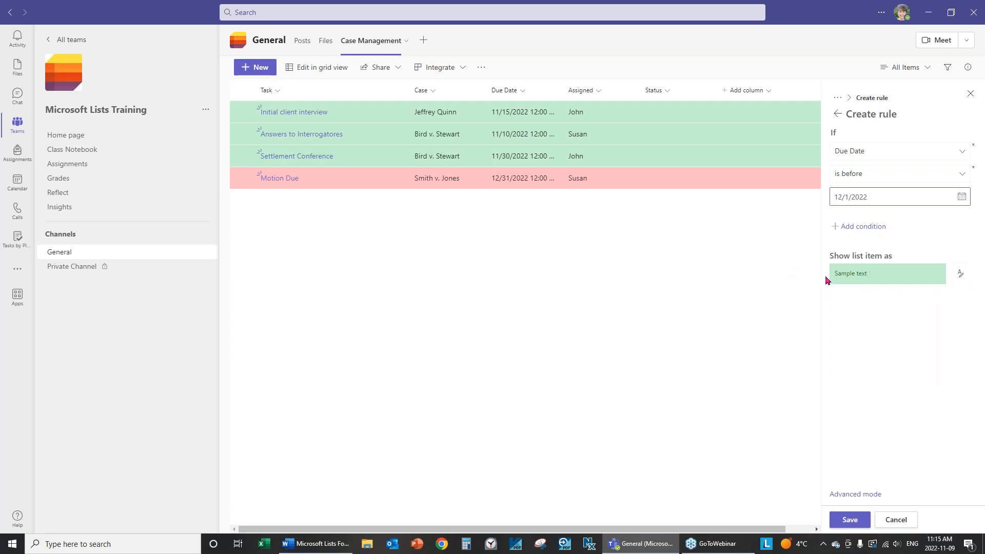
Apply a light cyan fill to matching rows, save the rule, and close the panel
click(960, 275)
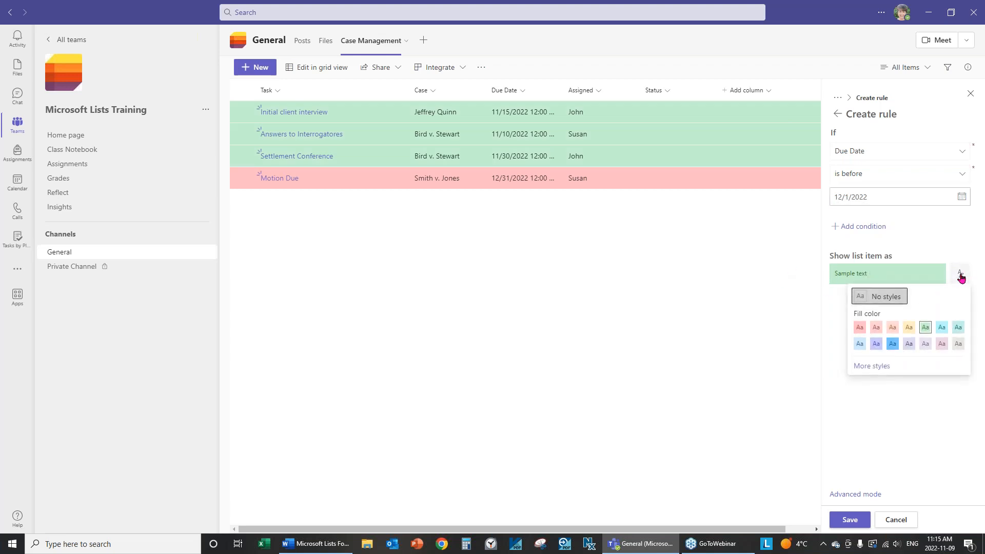
click(942, 323)
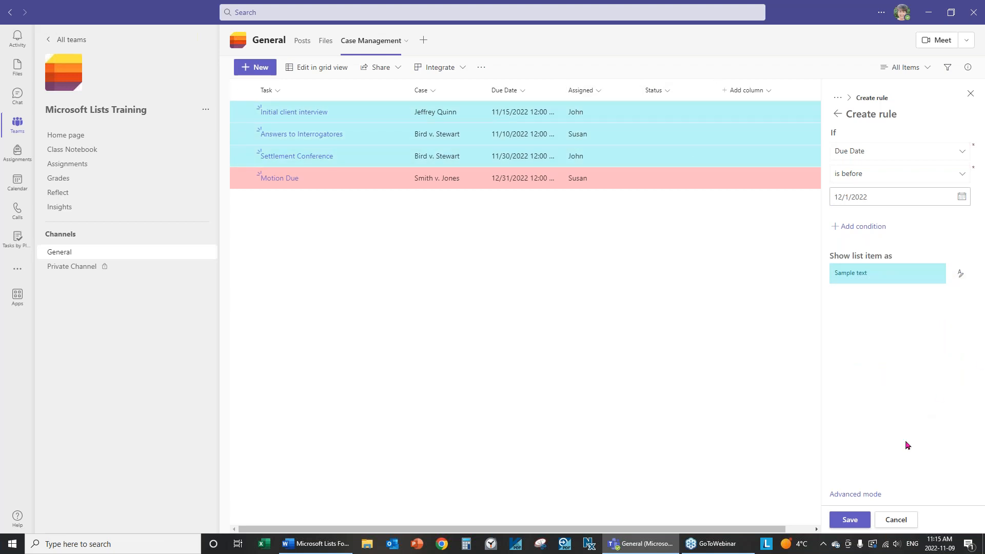
click(847, 515)
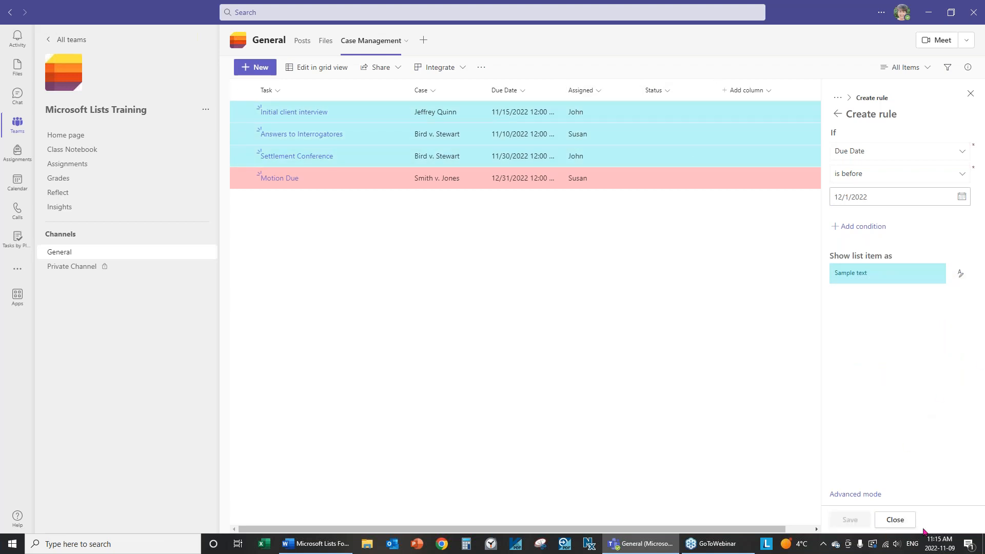
click(895, 520)
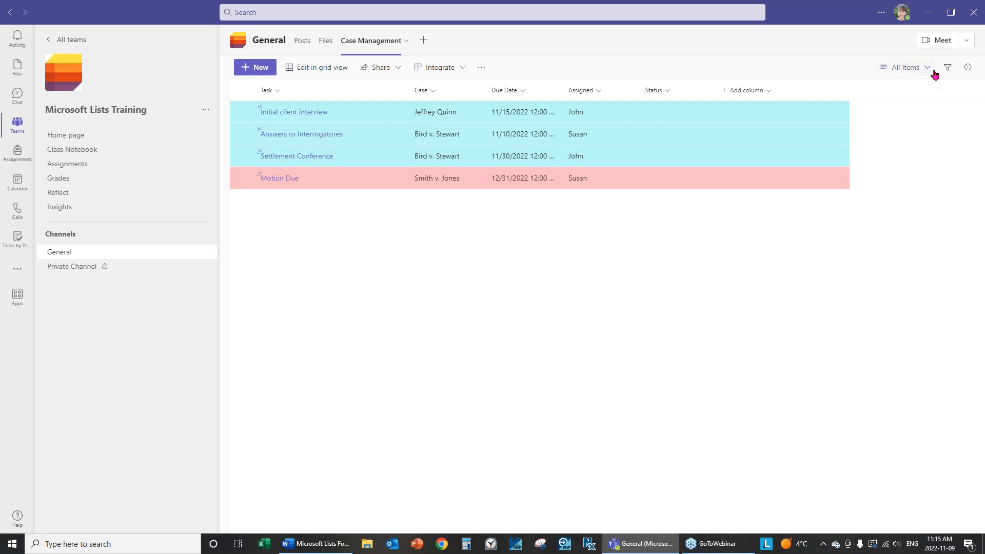
Turn off conditional formatting for the current view, save it, and close the pane
click(927, 69)
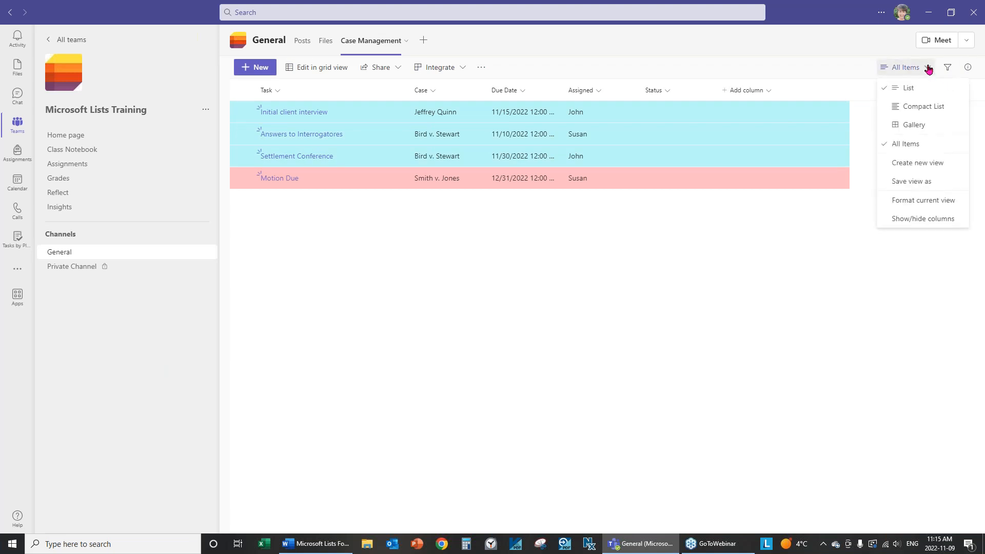
click(923, 200)
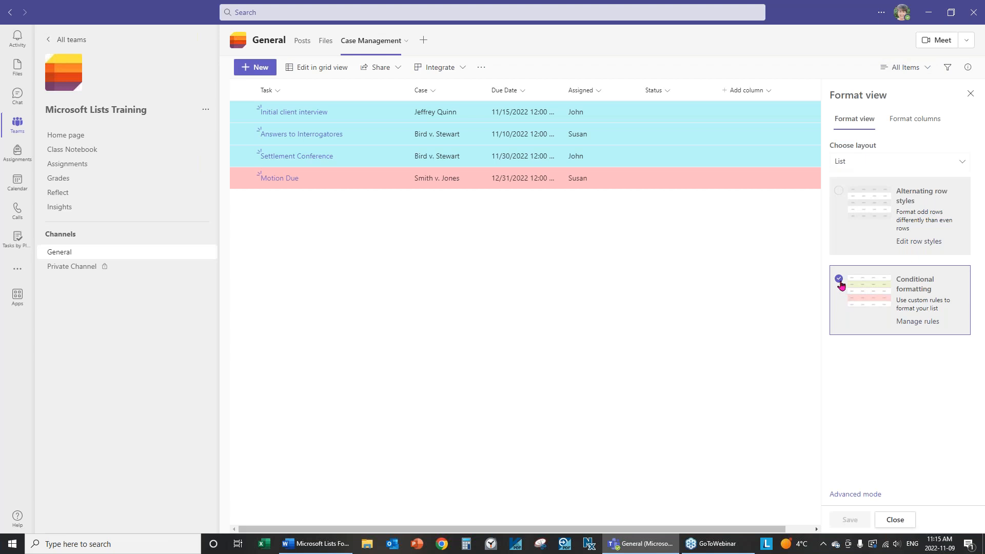
click(839, 279)
click(851, 520)
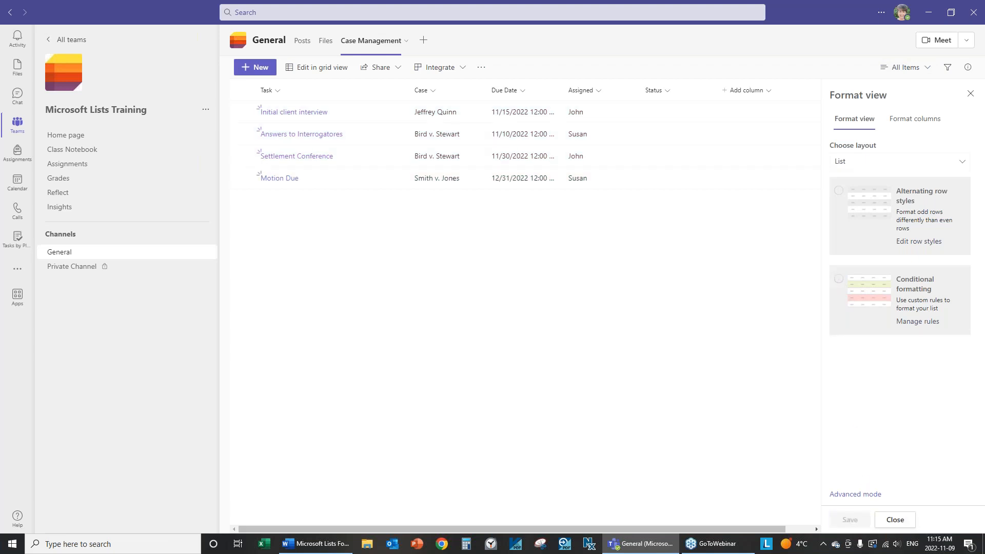
click(894, 519)
Reopen Format current view and go to its conditional formatting rules
click(926, 68)
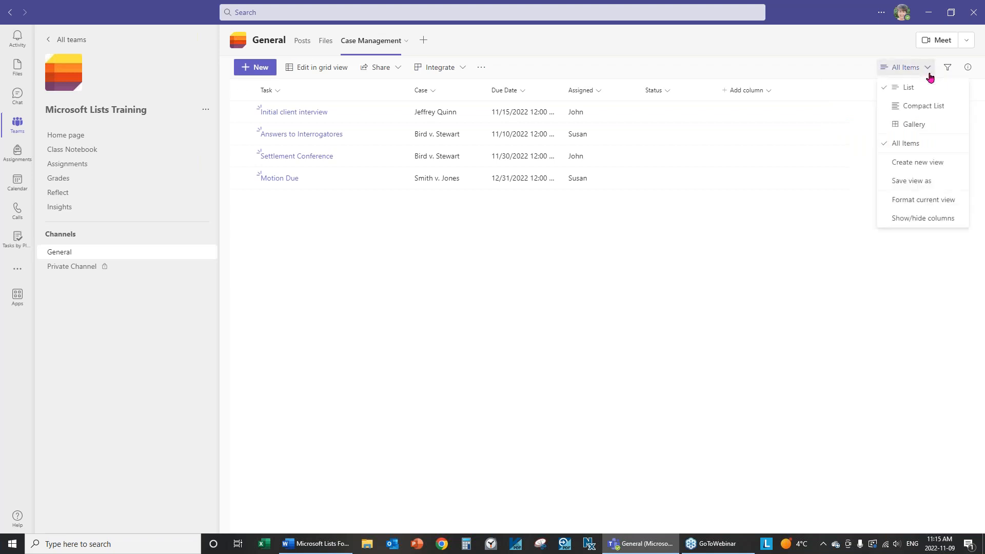
click(928, 202)
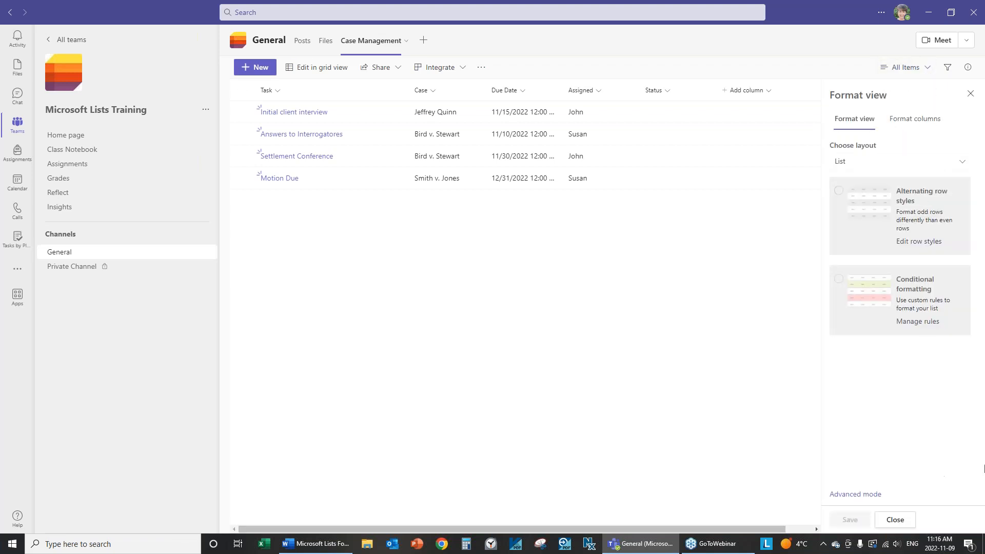
click(838, 280)
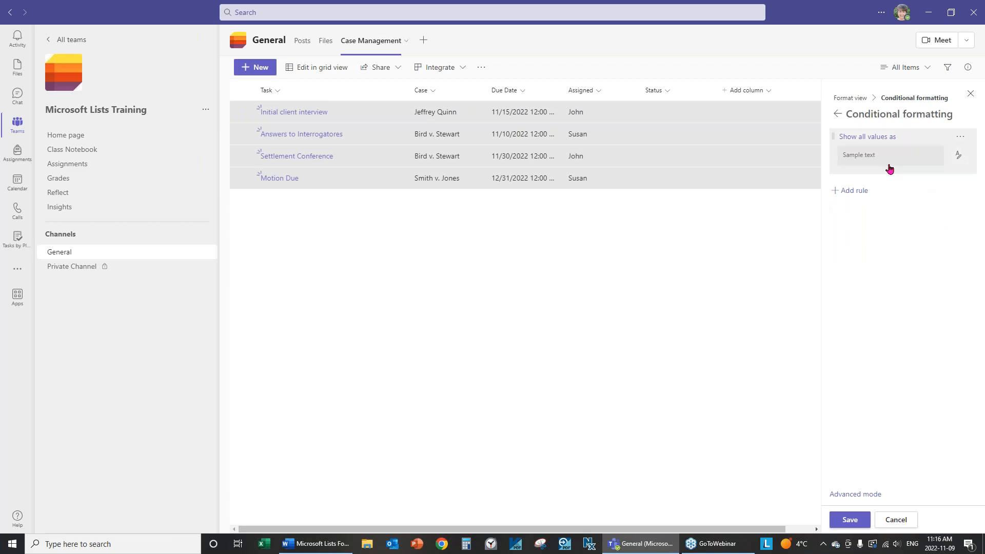
Create a rule where Case is equal to 'Bird v. Stewart'
click(846, 193)
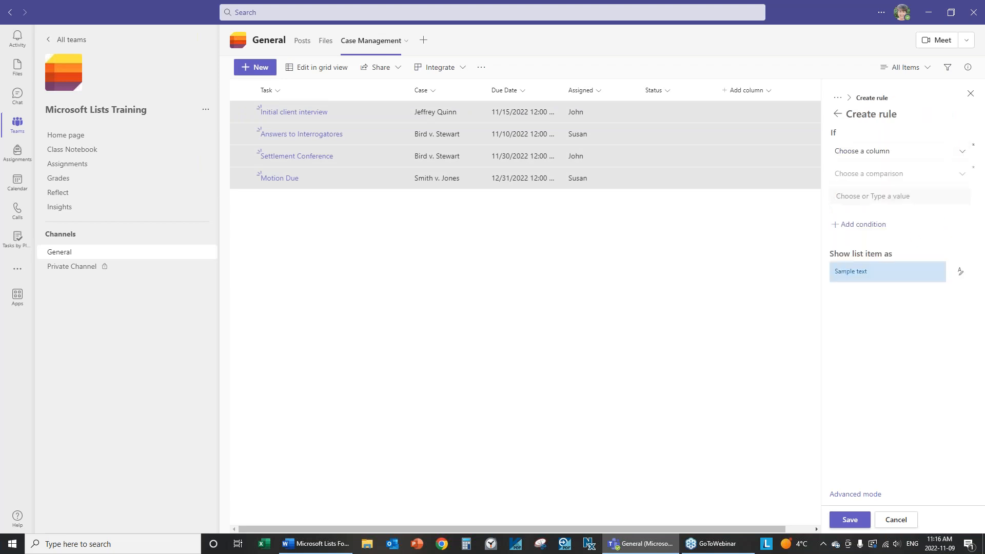
click(866, 153)
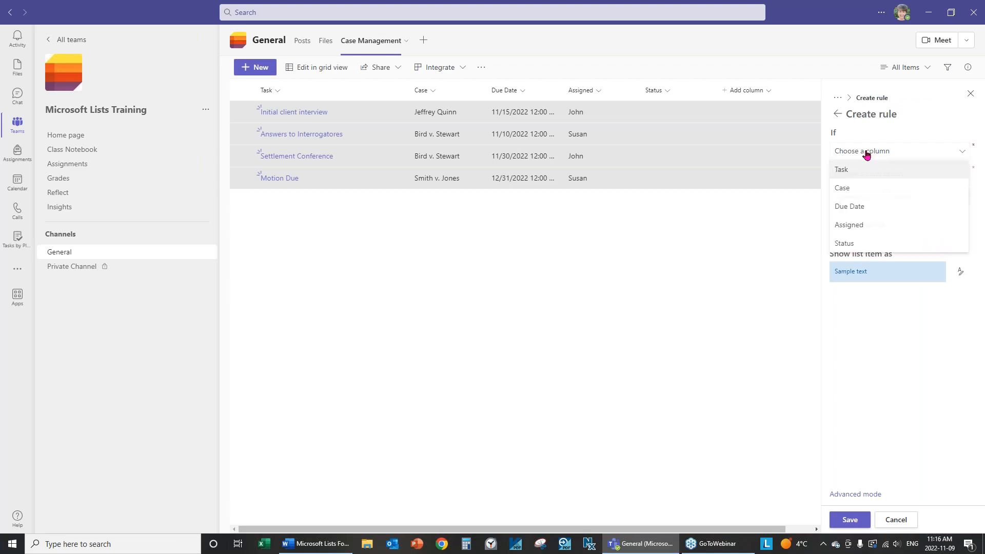
click(845, 191)
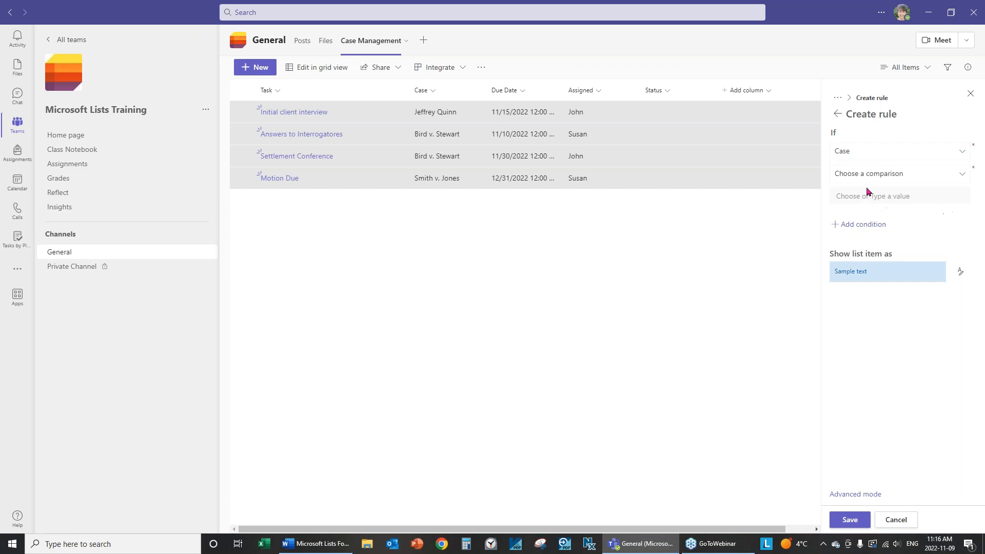
click(964, 179)
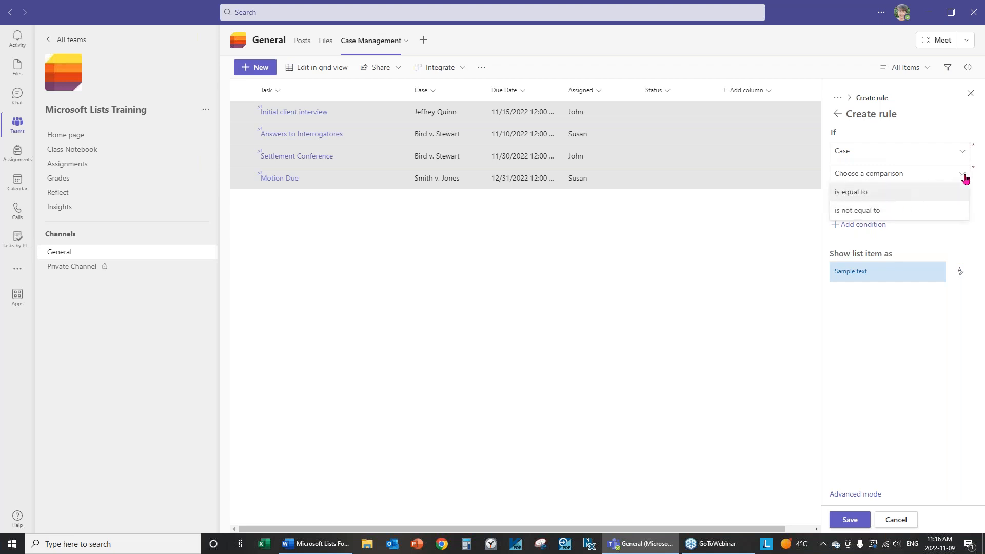
click(863, 194)
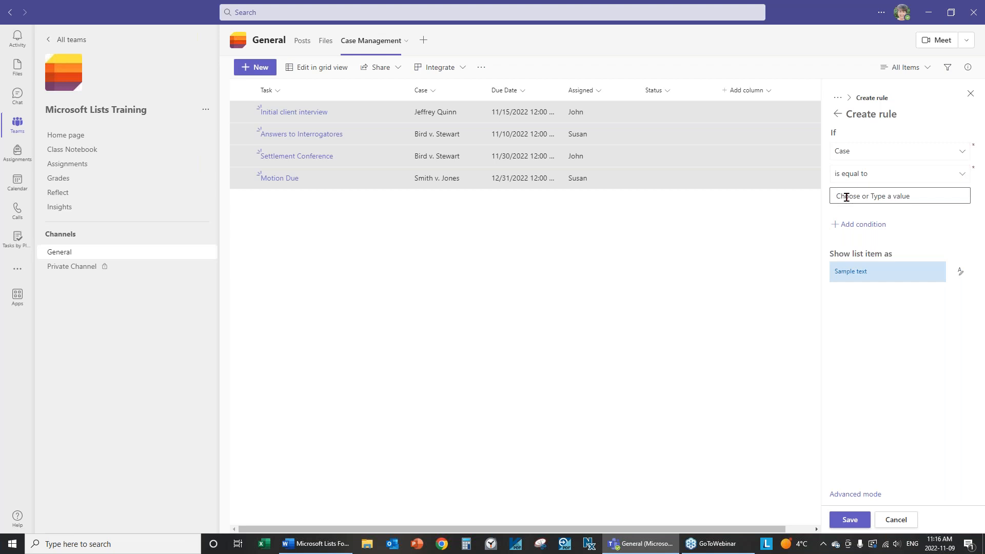
click(884, 199)
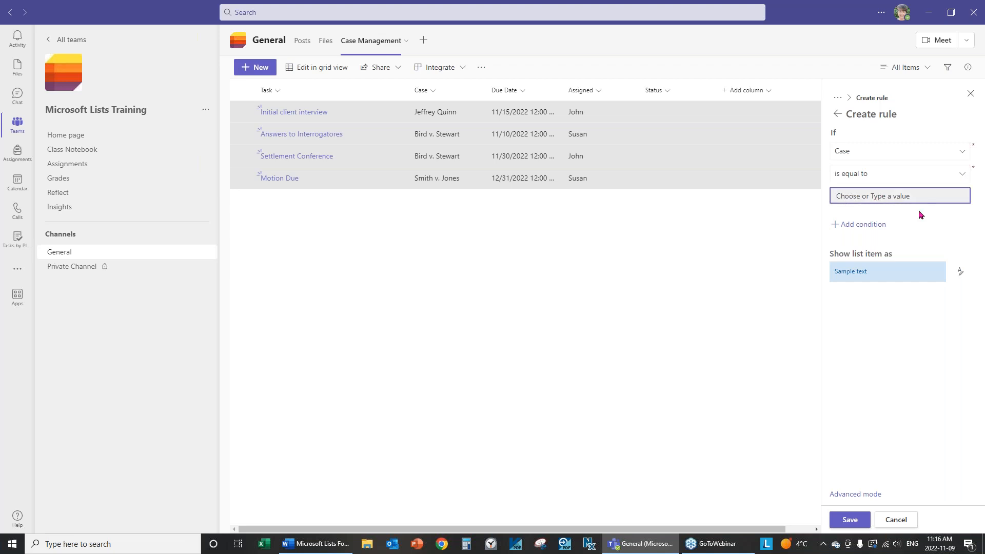
text(Bird v. Stewart)
Give matching rows a lavender fill, save the rule, and close the panel
click(962, 275)
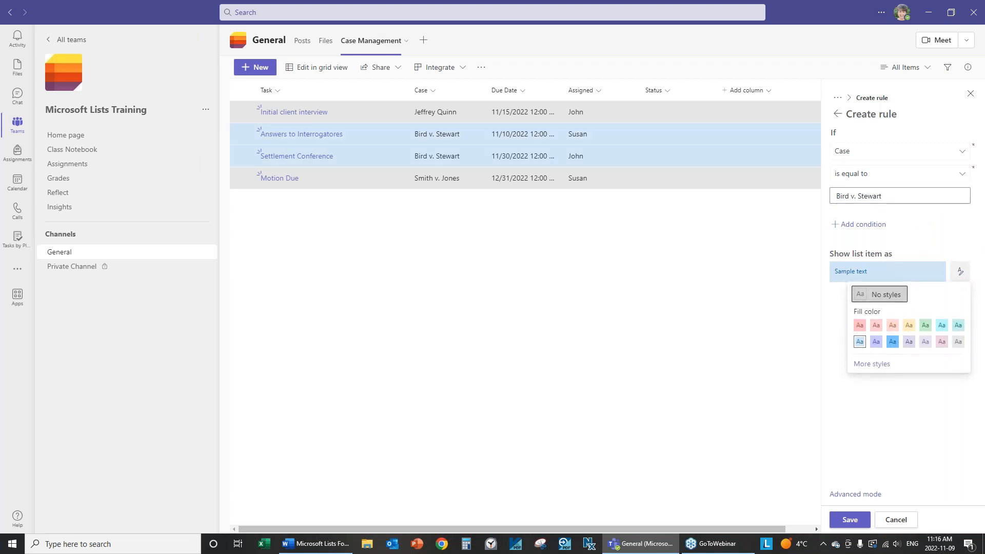
click(876, 341)
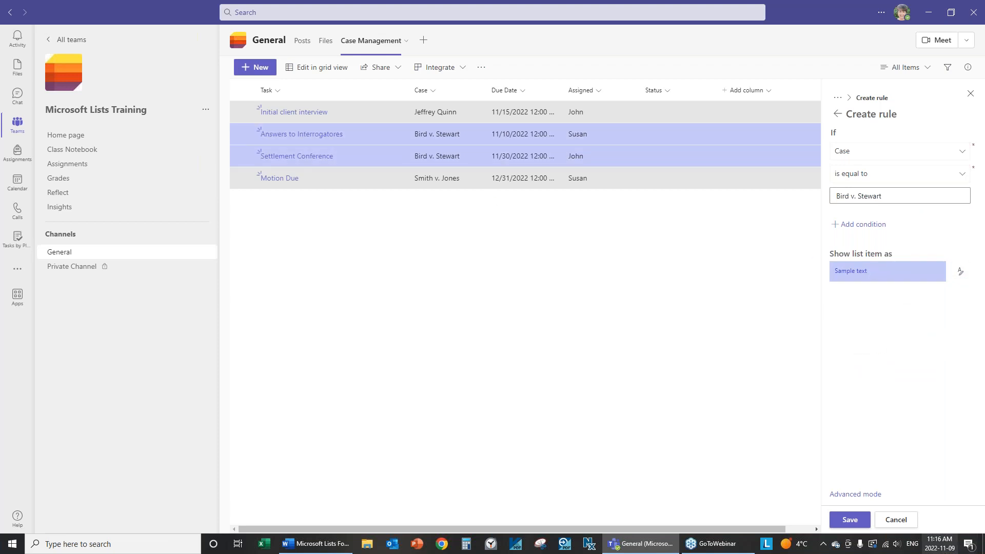
click(852, 519)
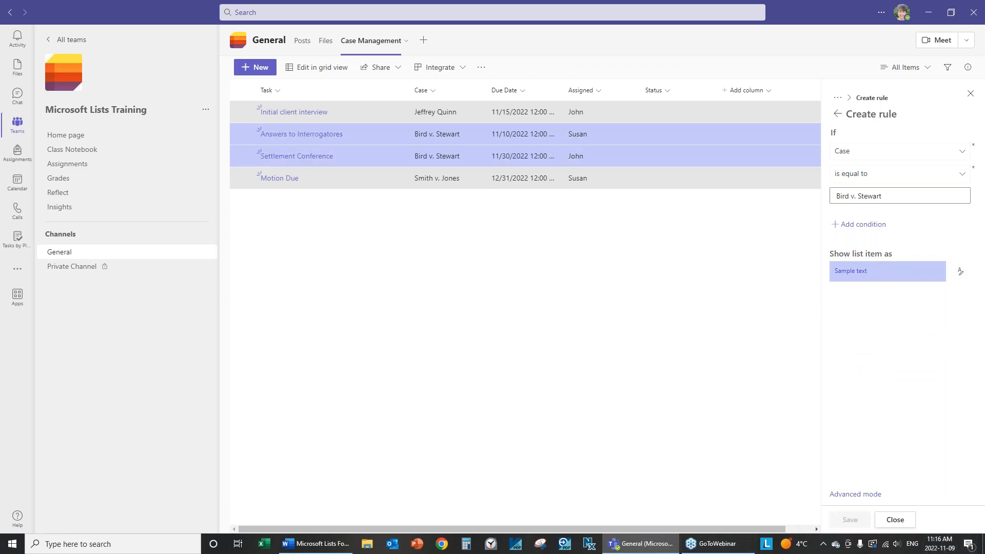
click(892, 520)
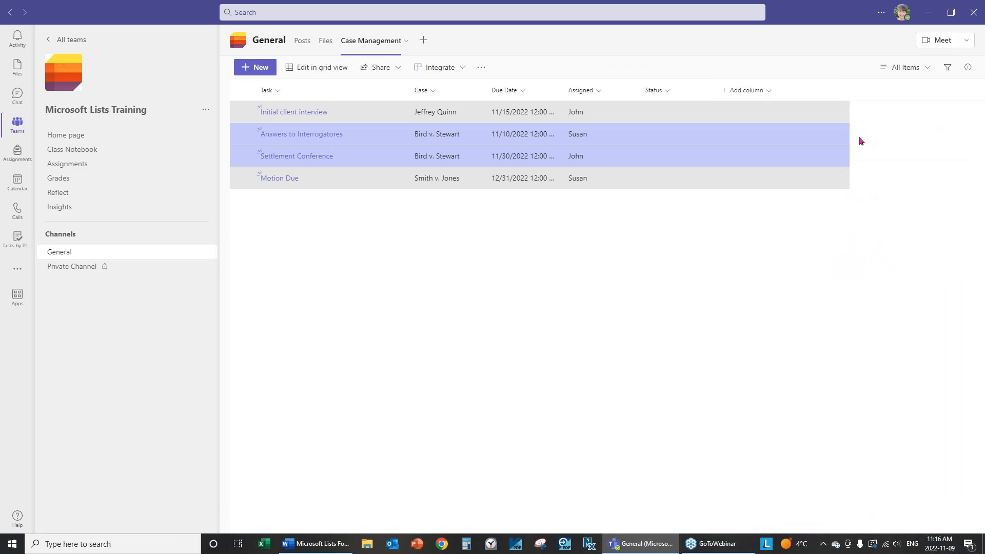
Review the current view's conditional formatting rules, then close the pane
click(929, 70)
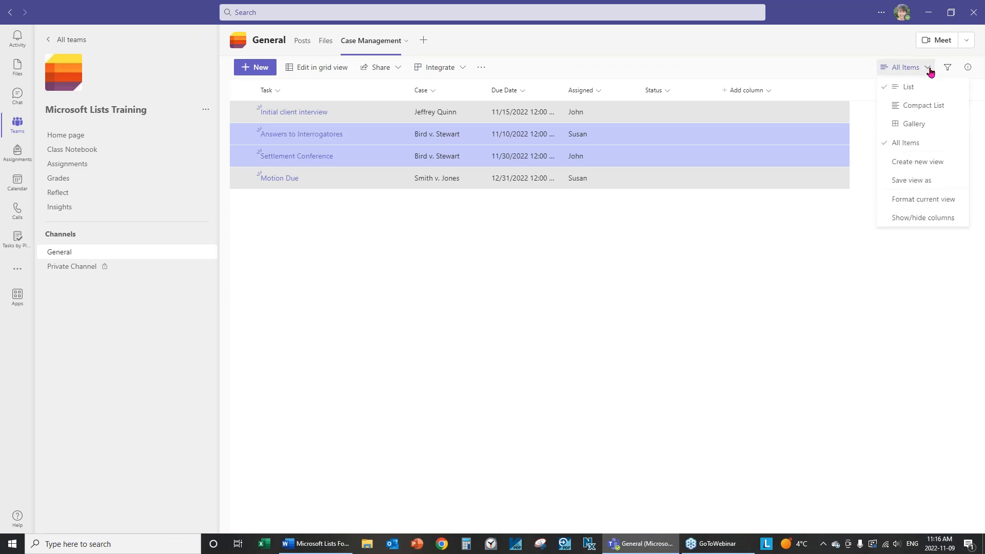
click(918, 201)
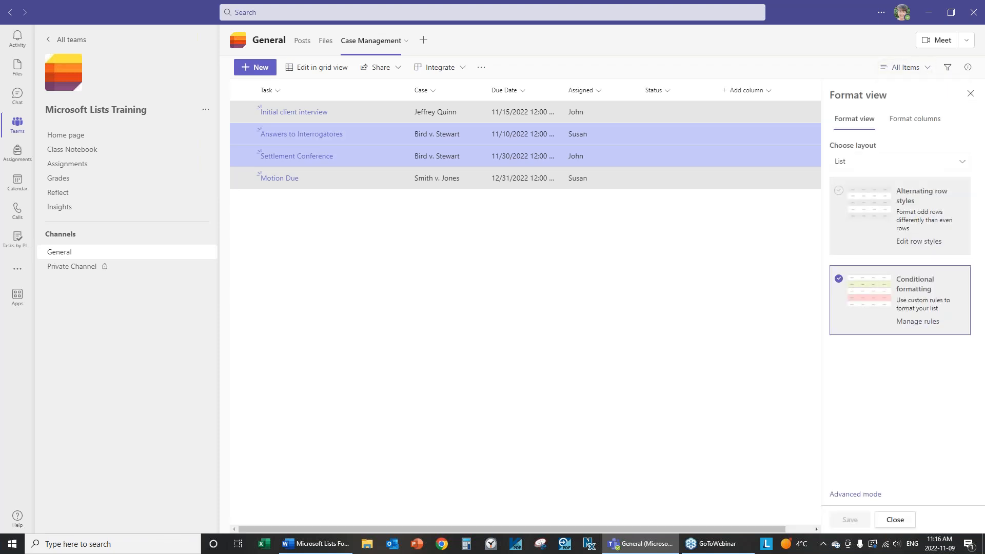
click(914, 323)
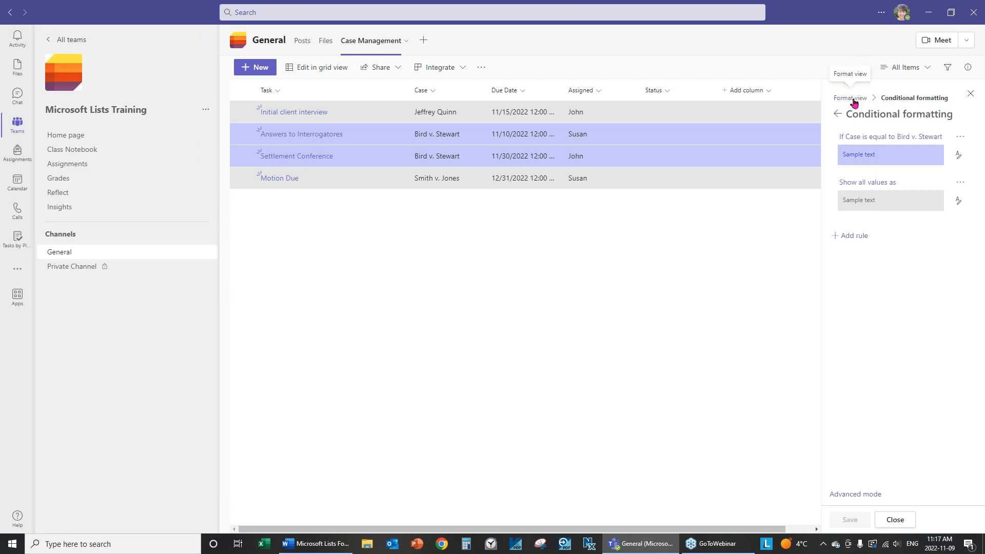
click(889, 520)
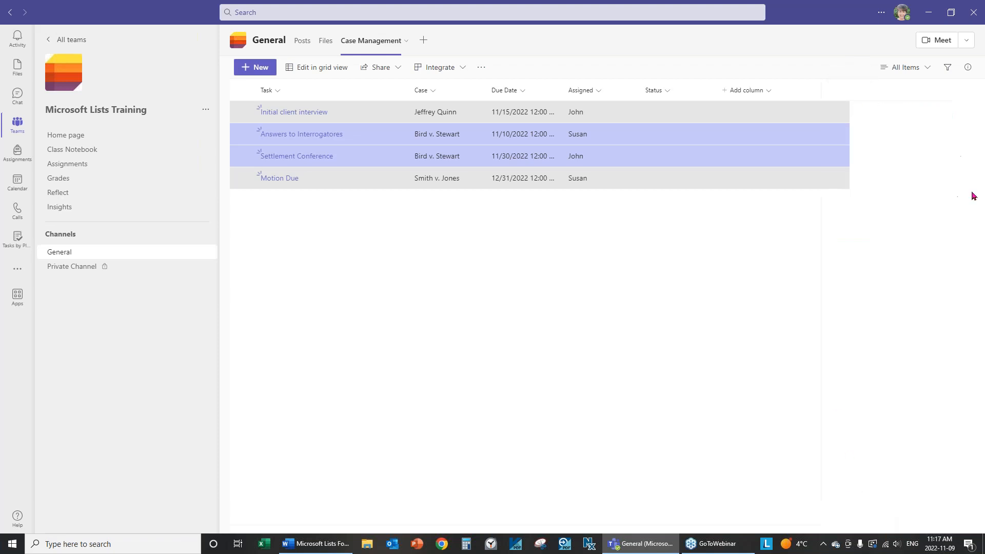
Uncheck Conditional formatting in Format current view, save, and close the pane
click(904, 68)
click(902, 200)
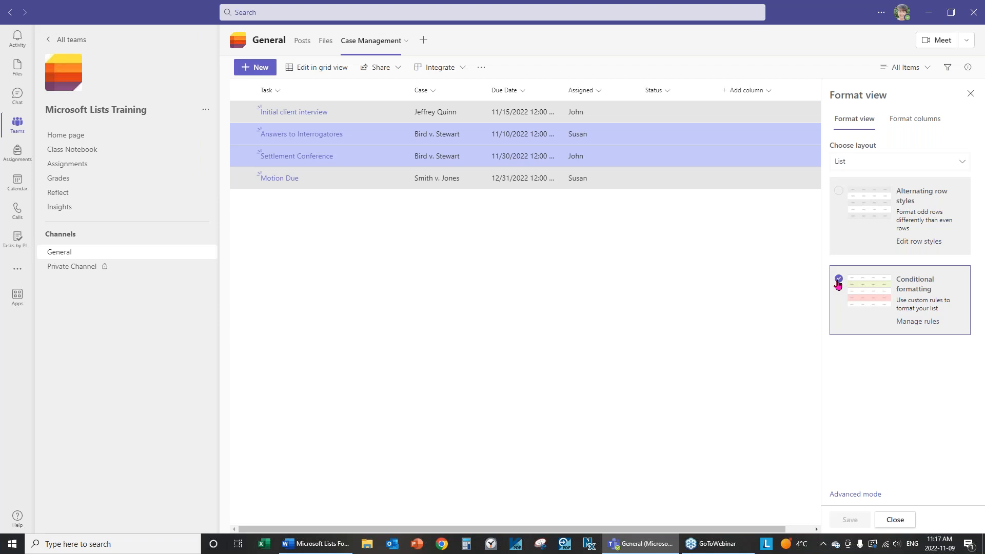
click(838, 280)
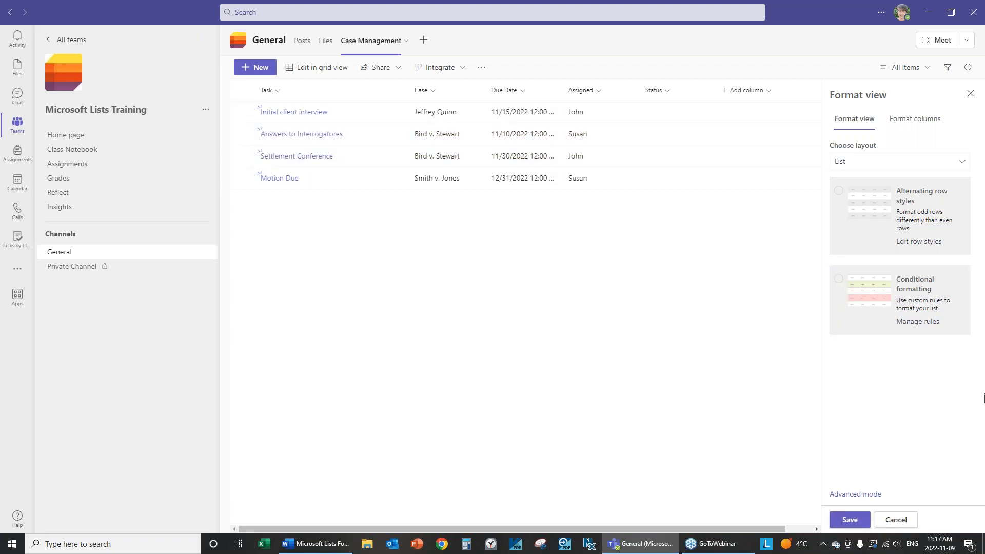
click(855, 522)
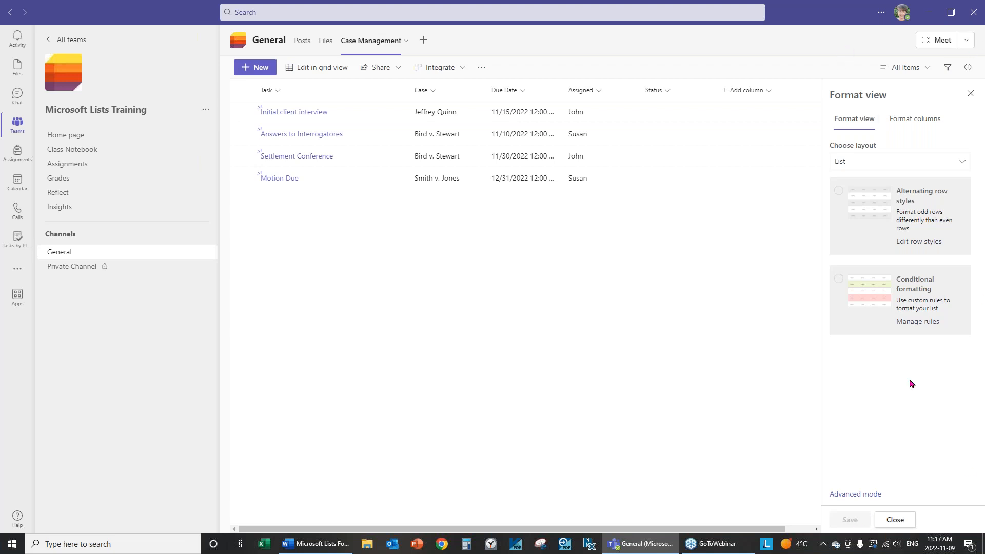
click(895, 520)
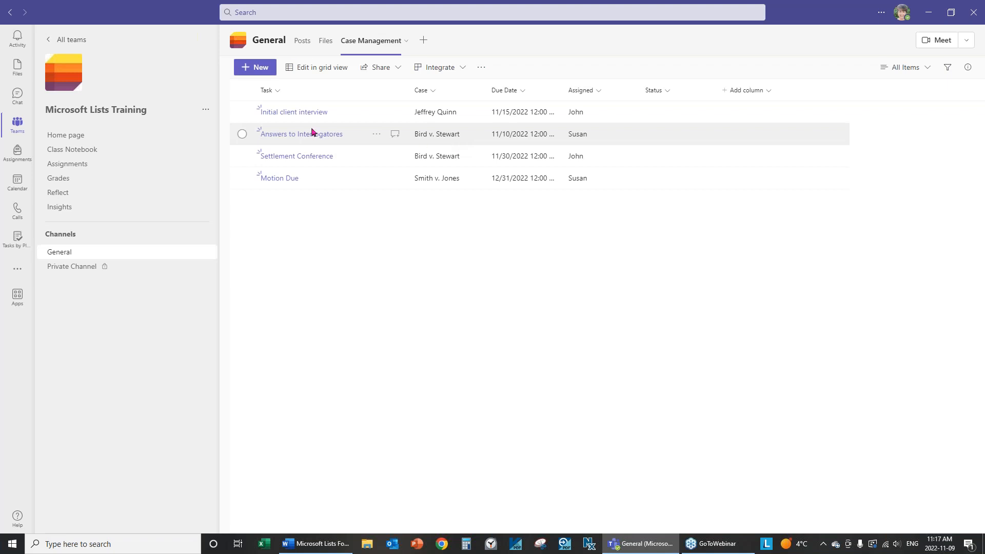
From the Case column header, open Format this column and its conditional formatting rules
click(434, 92)
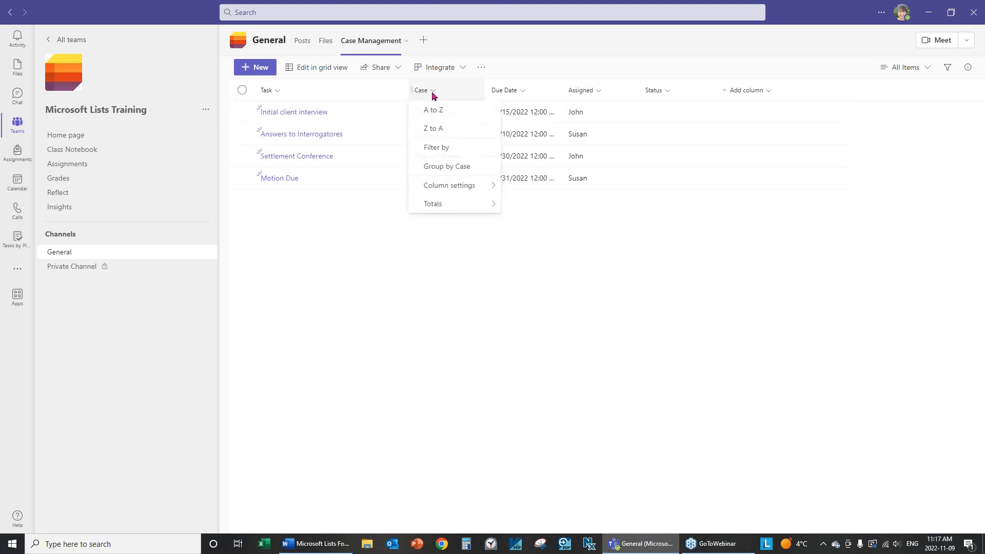
mouse_move(456, 185)
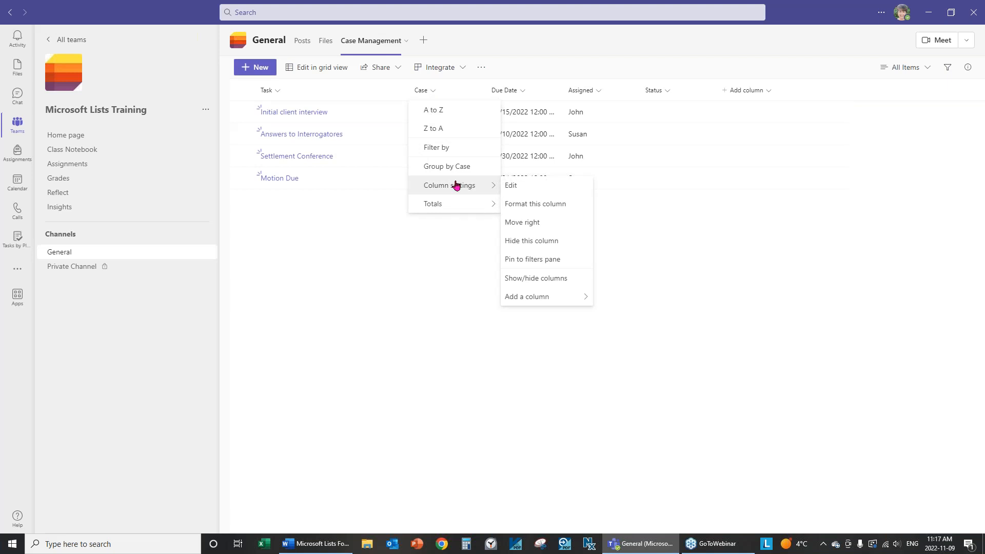
click(564, 207)
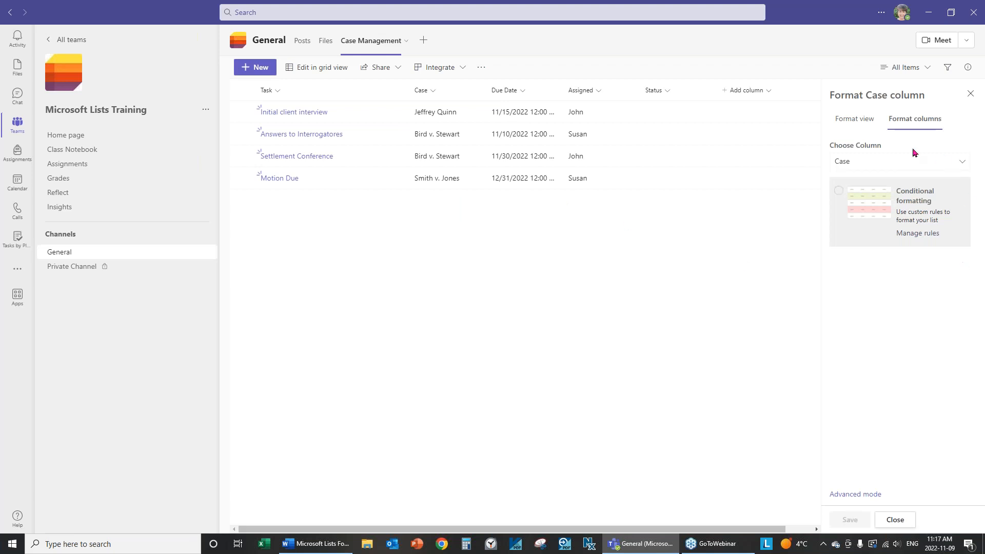
click(875, 211)
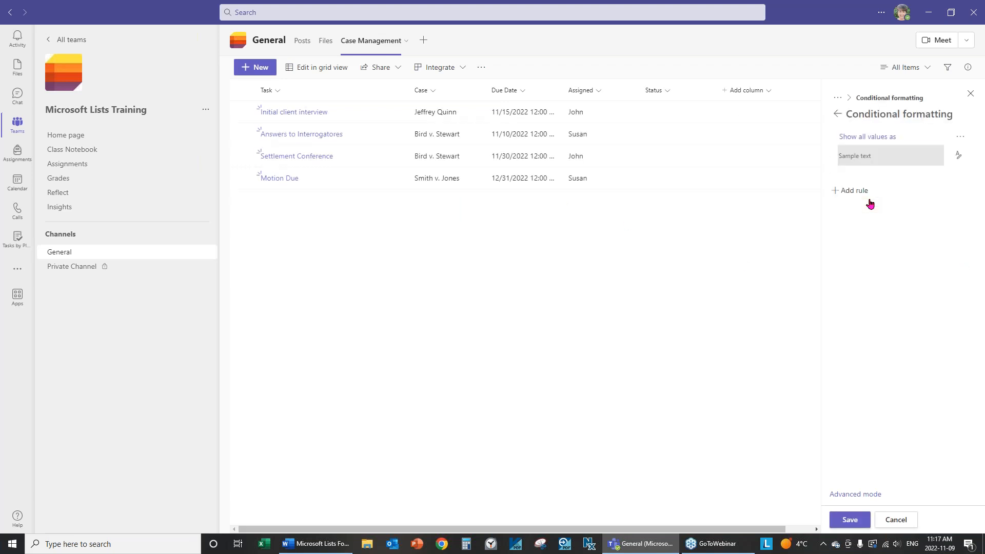
click(958, 155)
Give all Case values a bright blue fill and start a new rule on the Case column
click(891, 225)
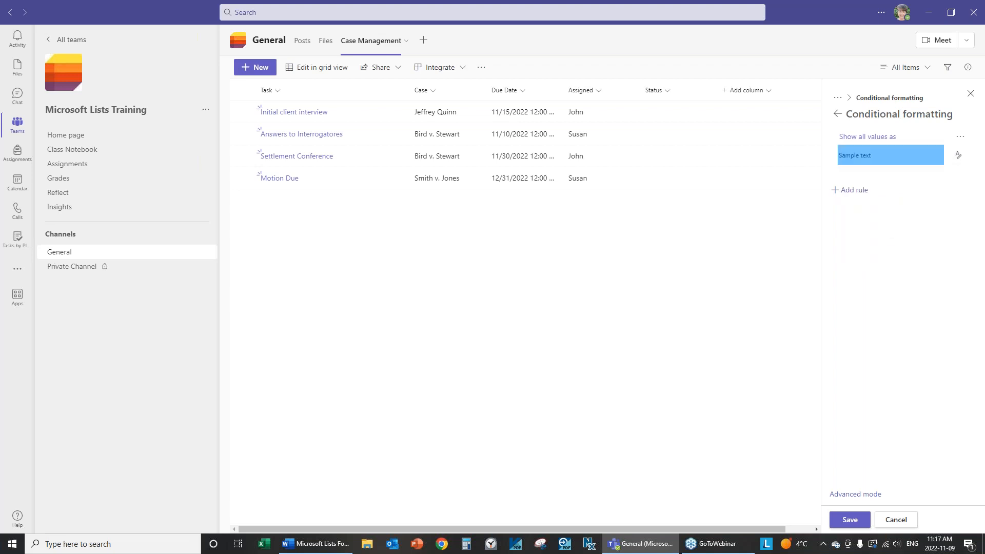
click(860, 195)
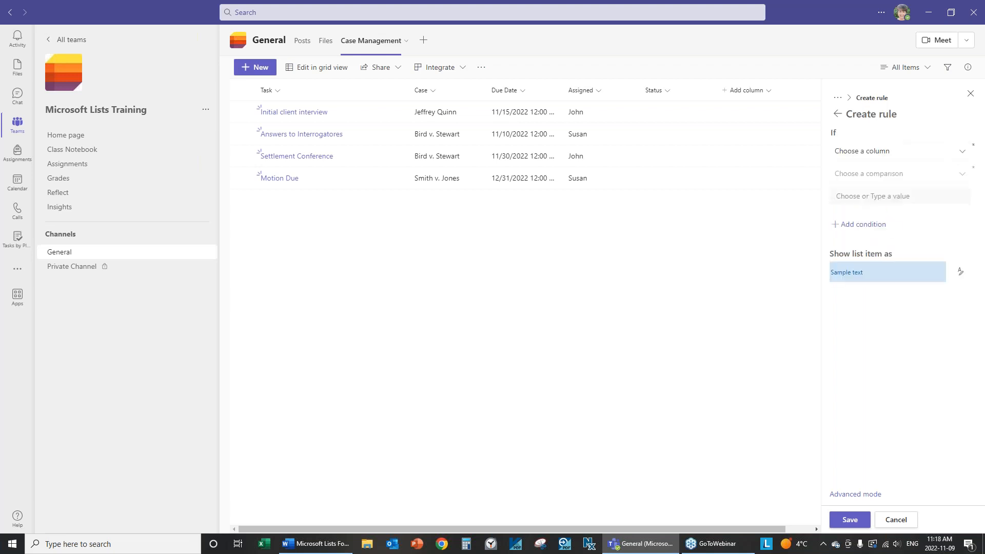
click(875, 159)
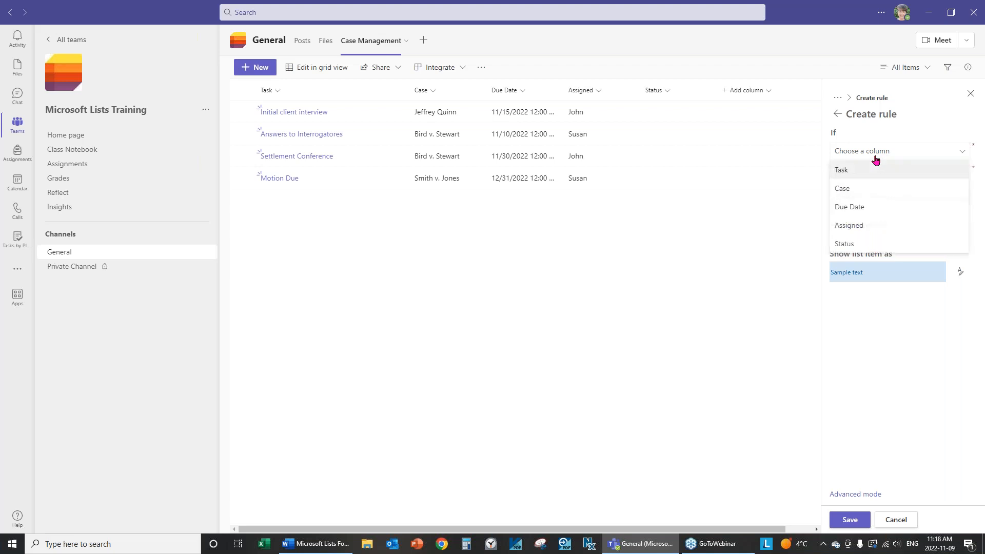
click(847, 192)
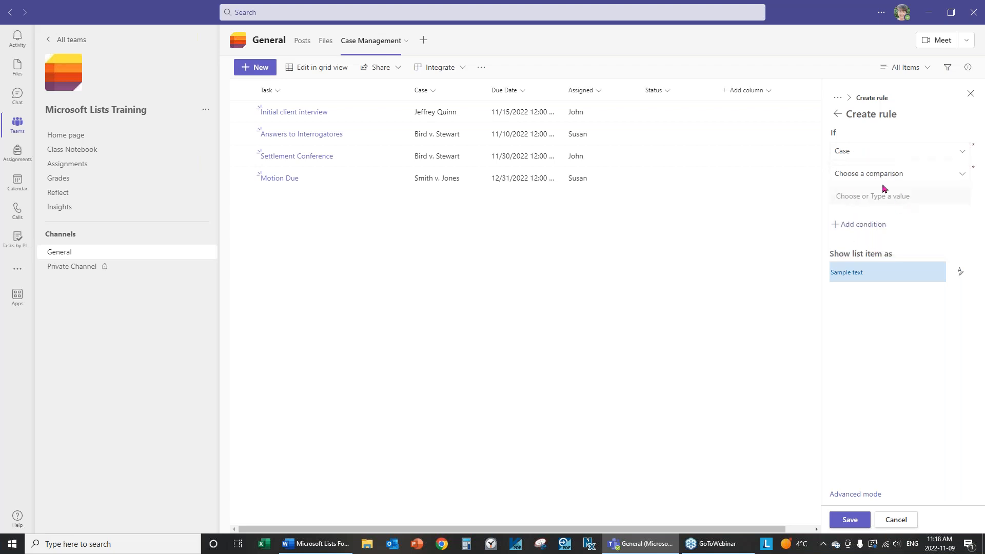
Set the rule to Case is equal to Bird v. Stewart, save it, and close the editor
click(856, 174)
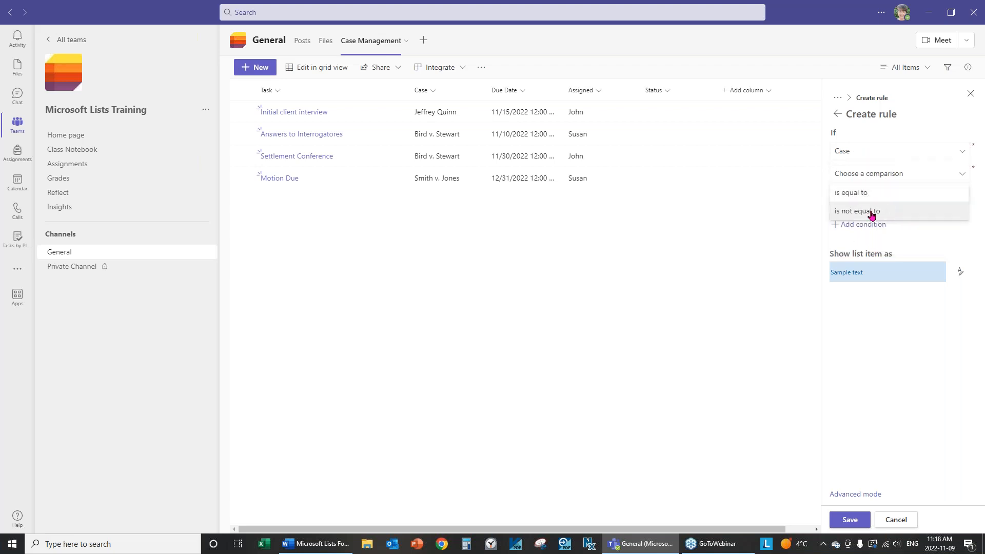
click(861, 194)
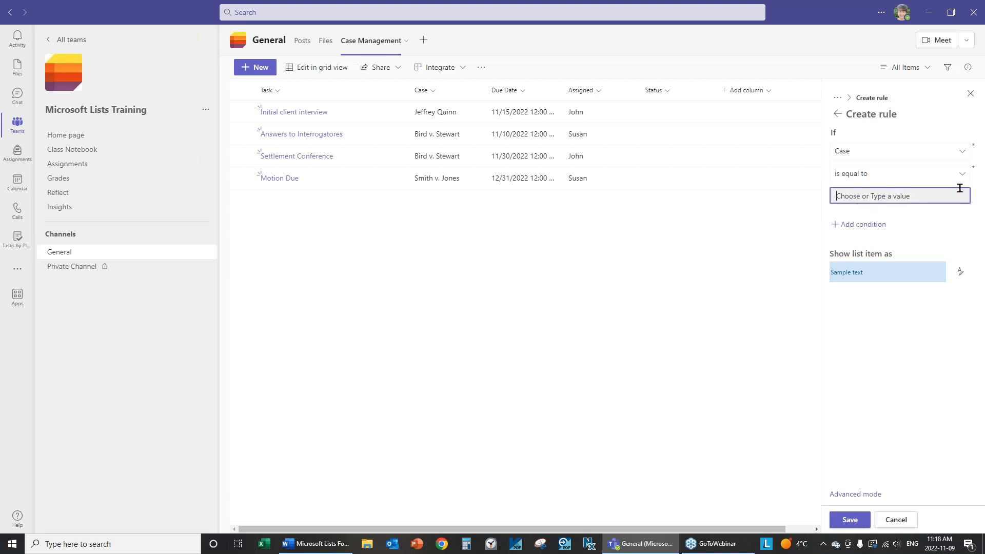
text(Bird v. Stewart)
click(849, 519)
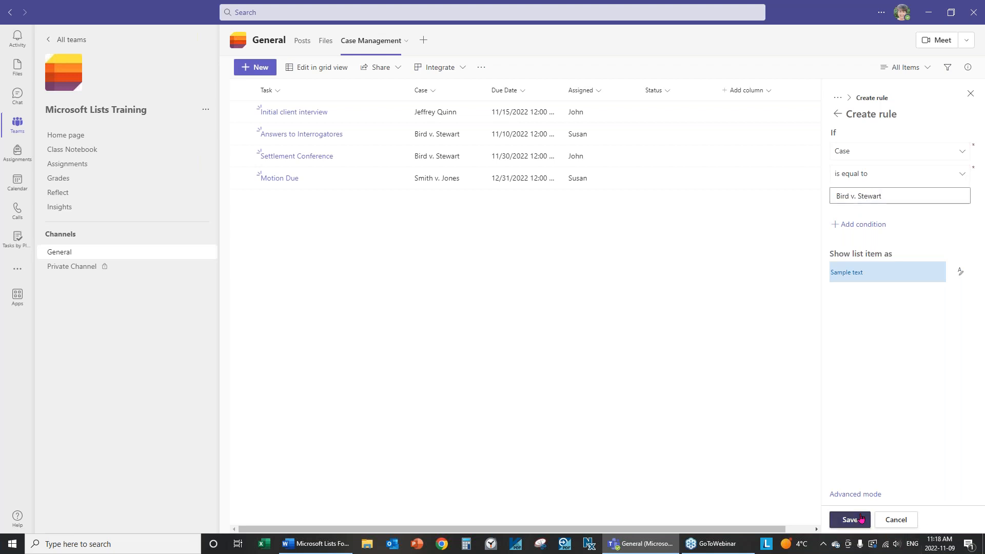
click(895, 520)
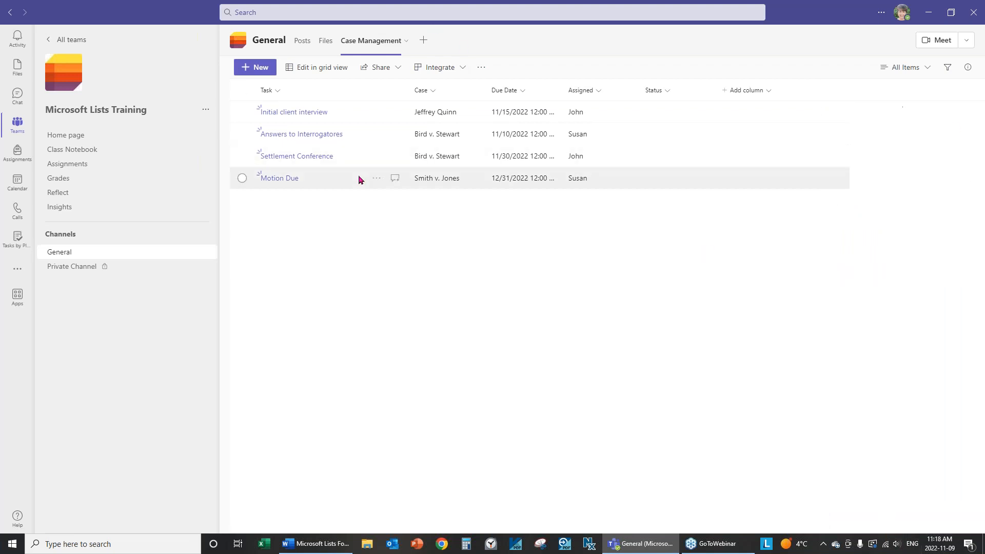
Open the Case column's conditional formatting rules and give the Bird v. Stewart rule a pink fill
click(429, 92)
mouse_move(456, 187)
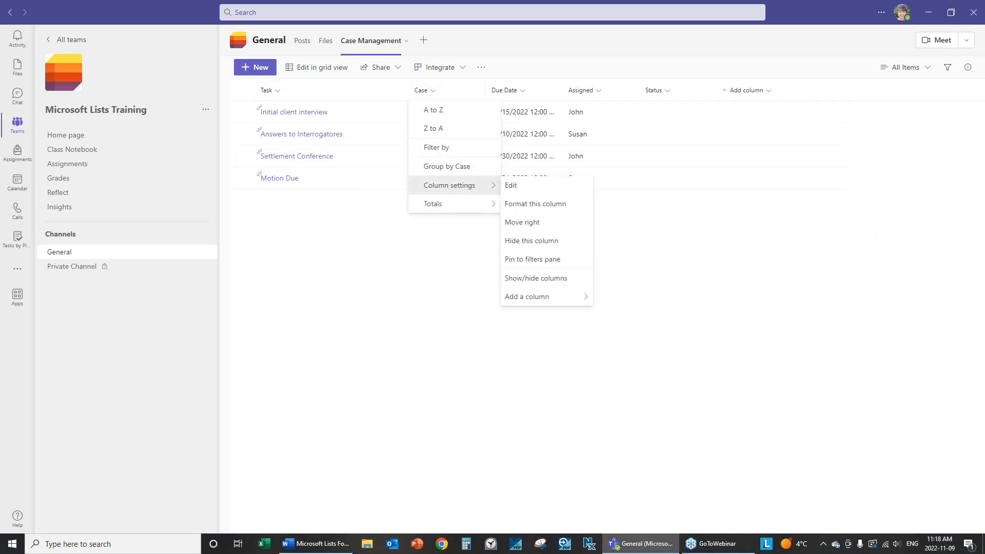
click(568, 206)
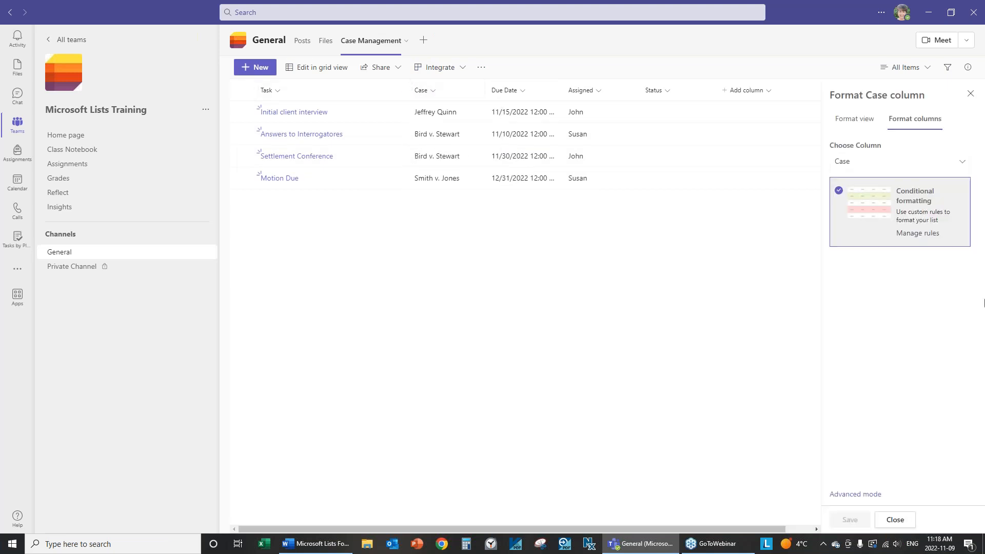
click(928, 234)
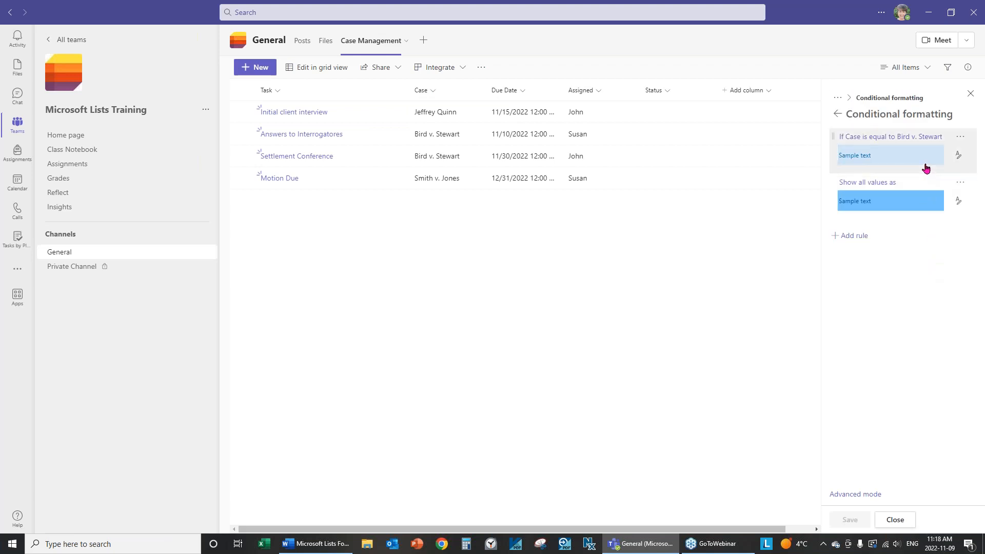
click(959, 155)
click(876, 208)
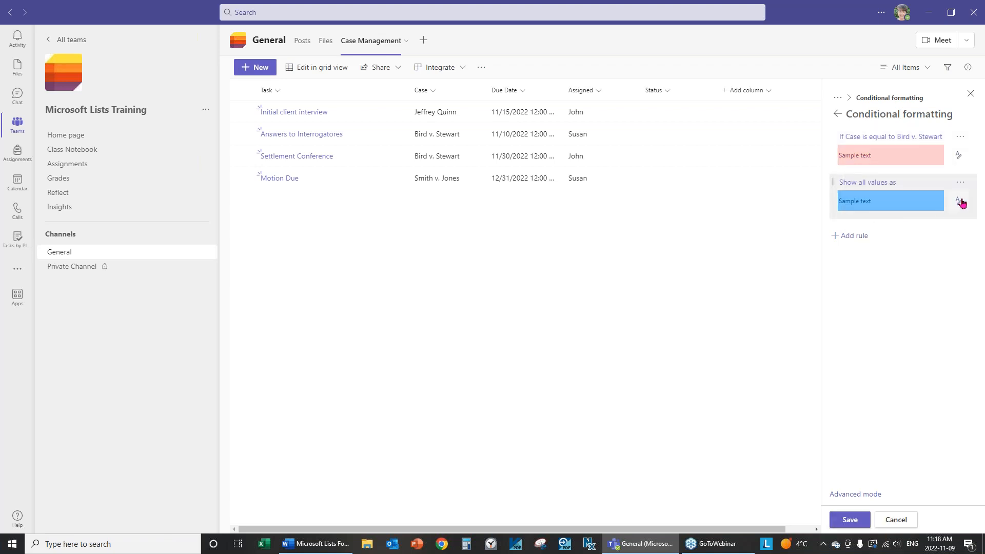
Delete the 'Show all values as' rule, re-save the Bird v. Stewart rule, and close the editor
click(960, 183)
click(915, 243)
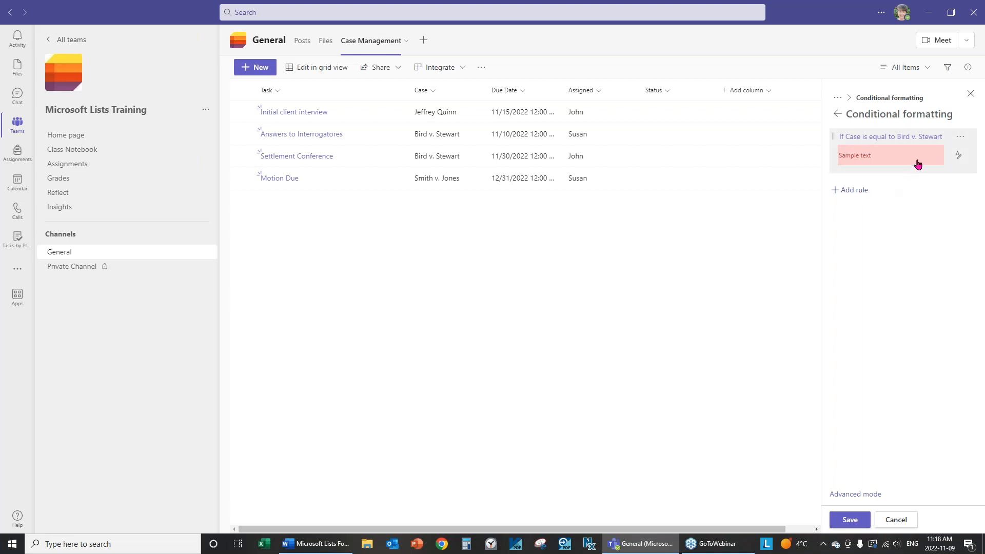
click(959, 137)
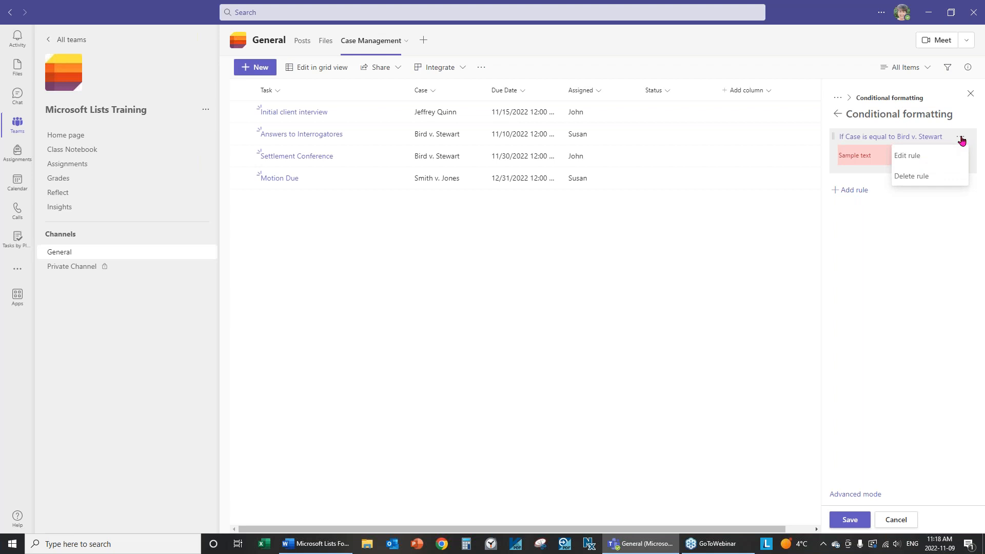
click(909, 157)
triple_click(906, 194)
click(914, 196)
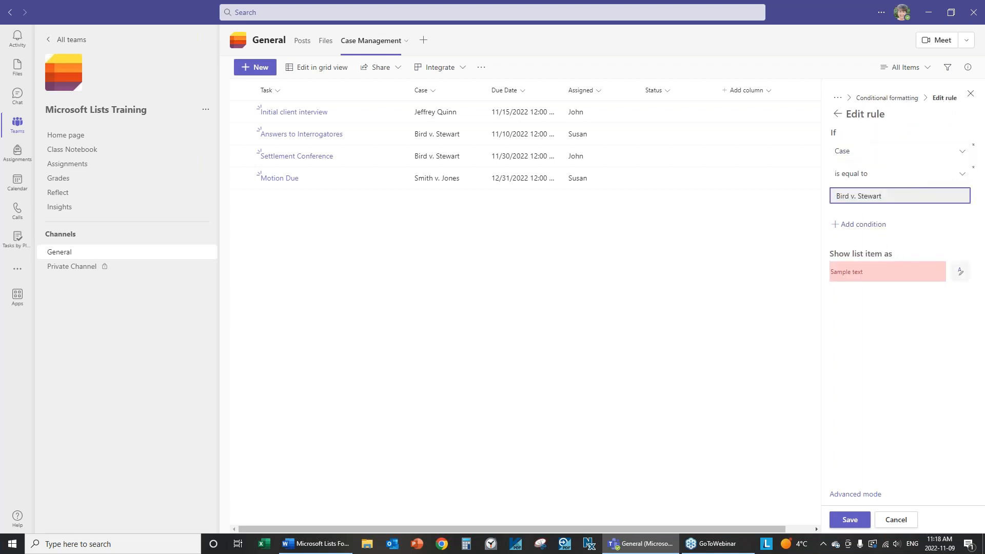
click(850, 519)
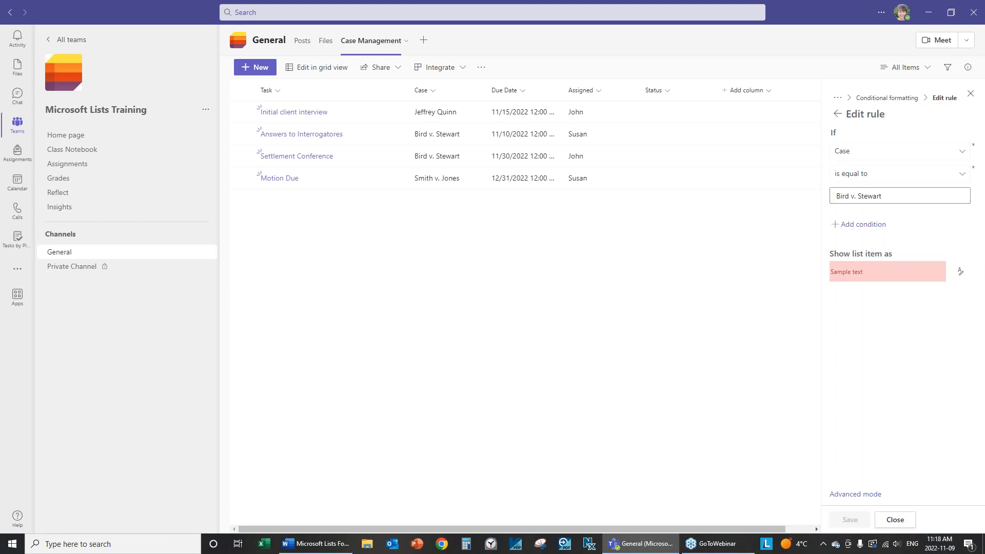
click(896, 519)
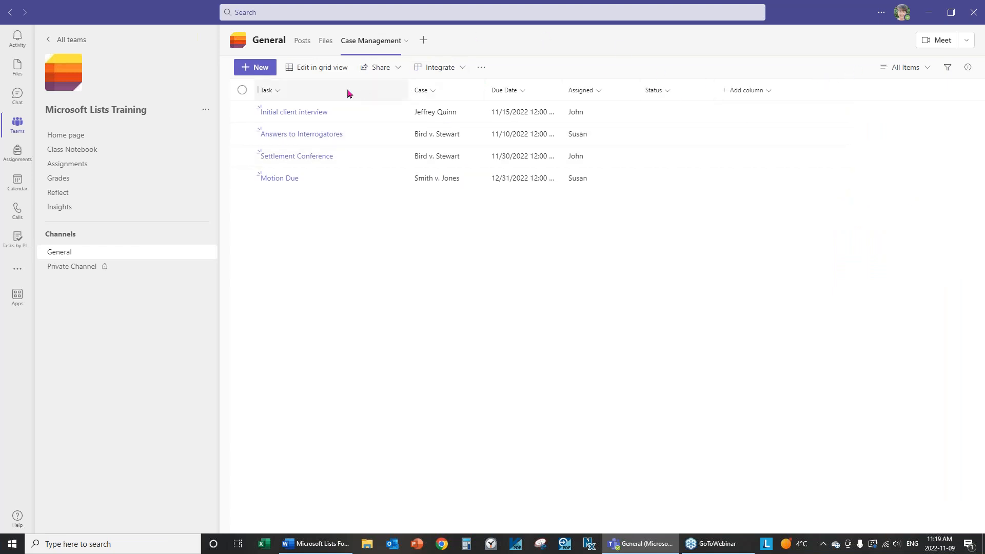
Preview the items as Gallery cards, then return to List layout with the pink-highlighted case cells
click(927, 68)
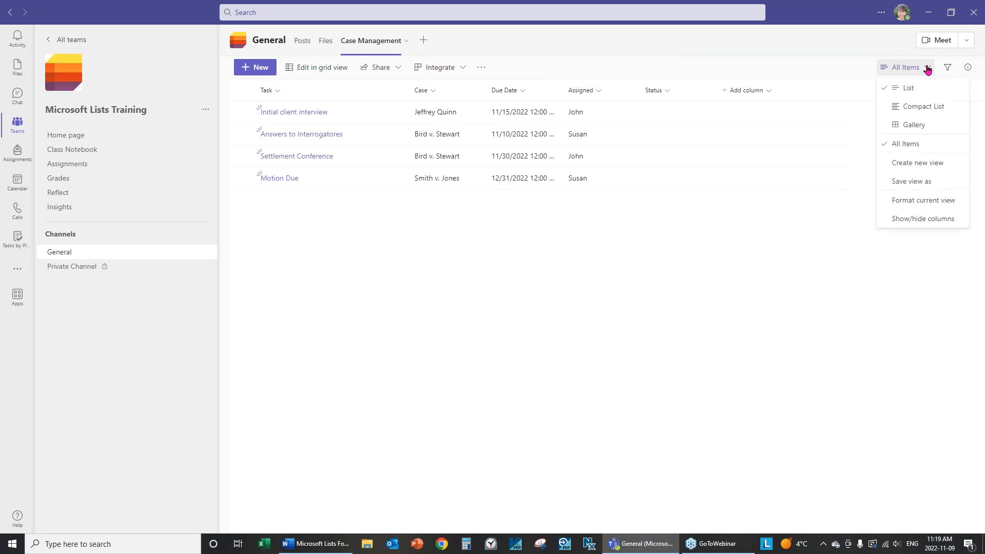
click(908, 126)
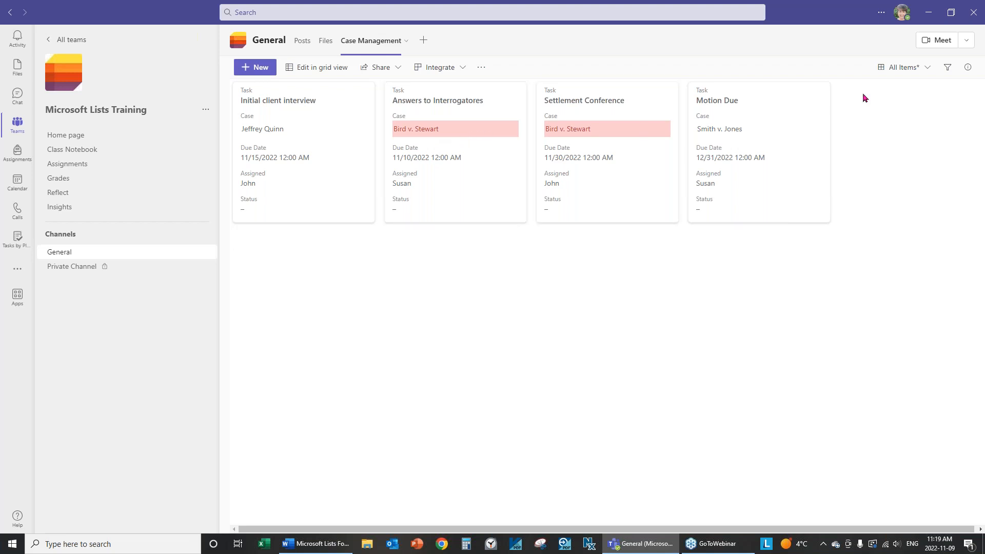
click(927, 69)
click(908, 88)
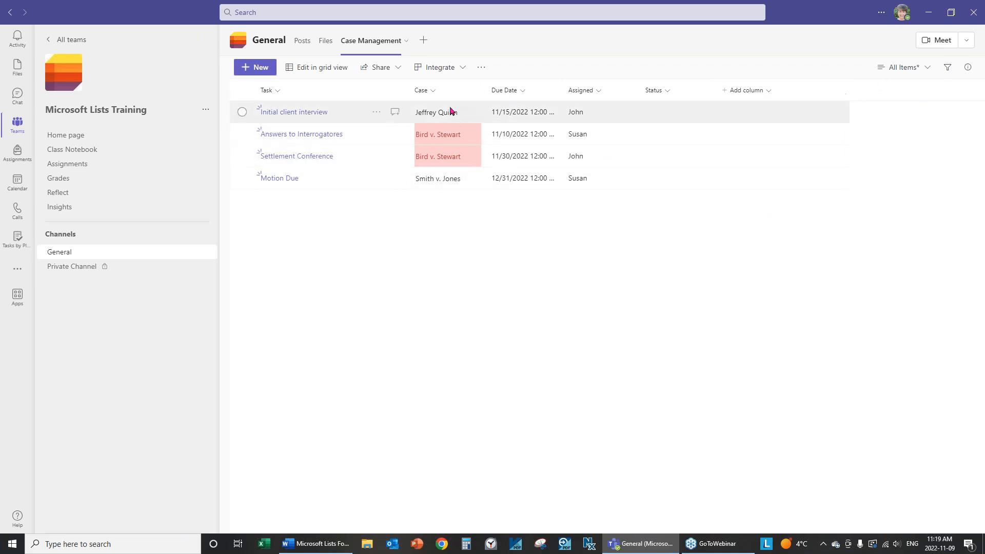
Bring up the Case column's conditional formatting rules
click(433, 93)
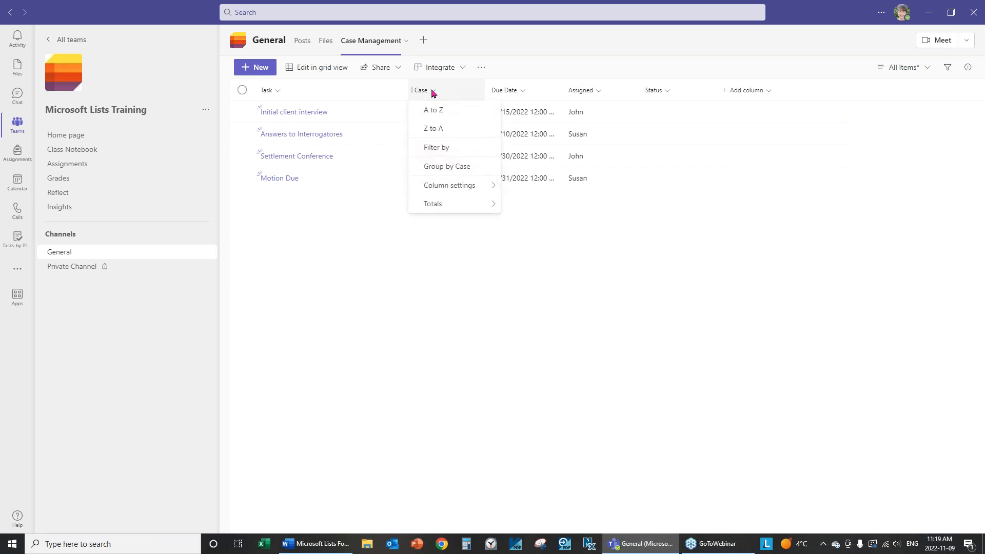
mouse_move(474, 190)
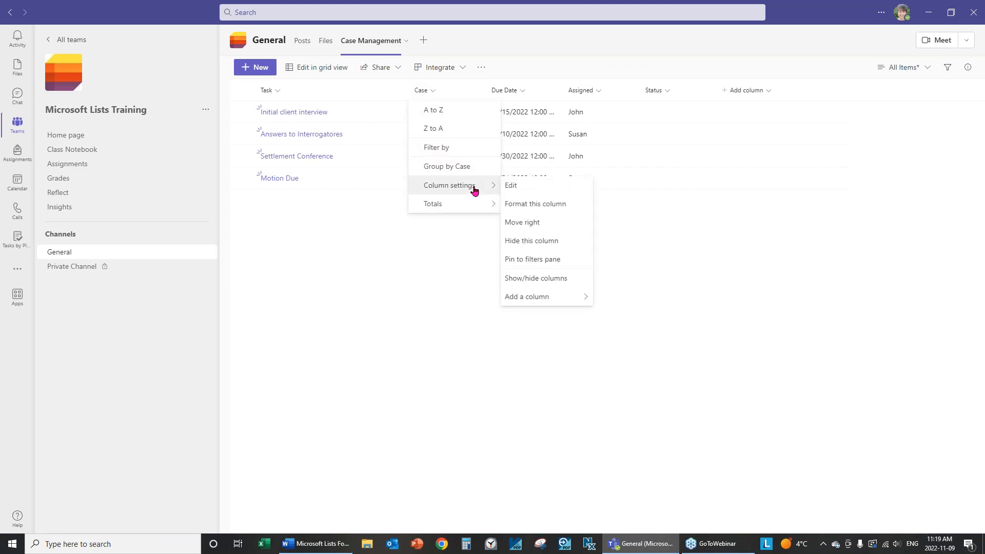
click(551, 204)
click(839, 191)
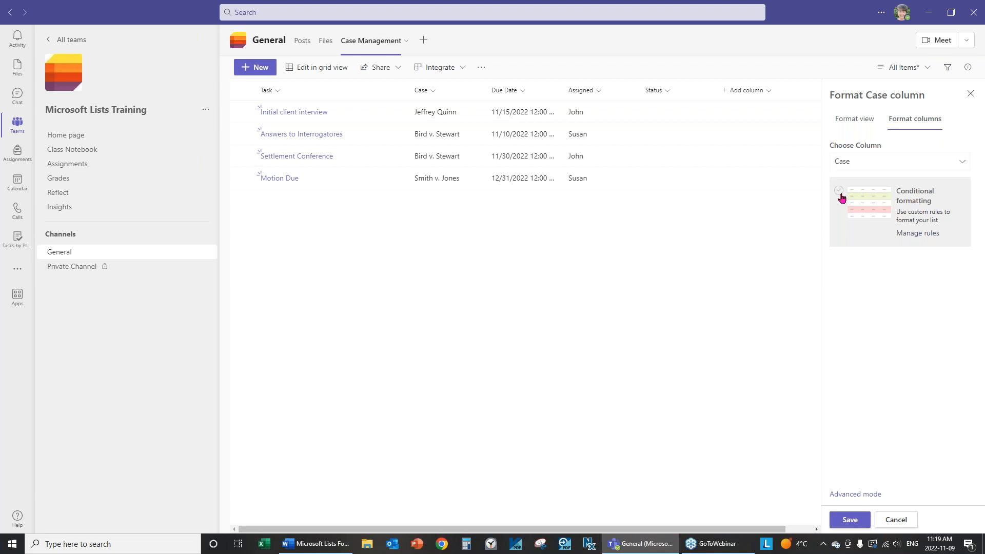
click(910, 241)
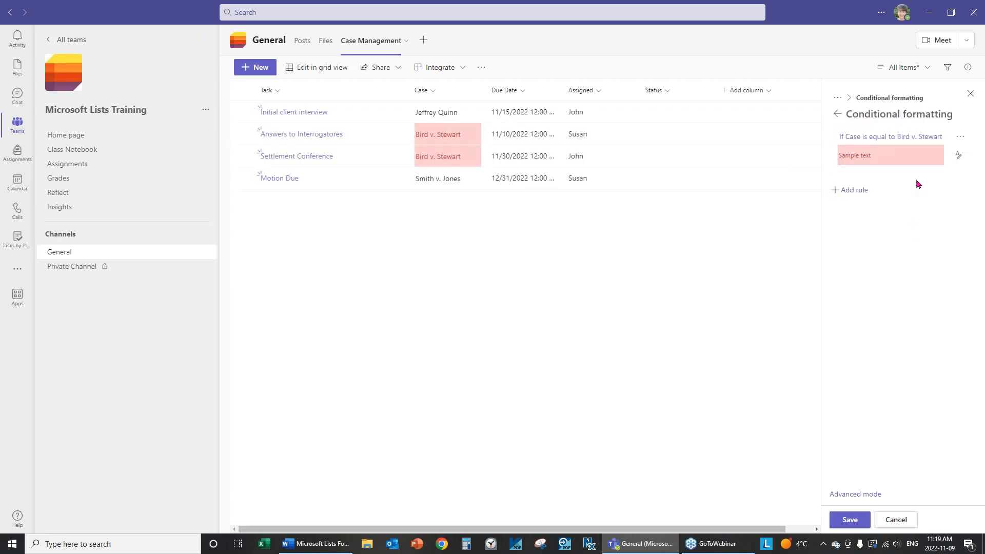
Change the existing case-highlight rule's fill to blue, then delete the rule
click(958, 160)
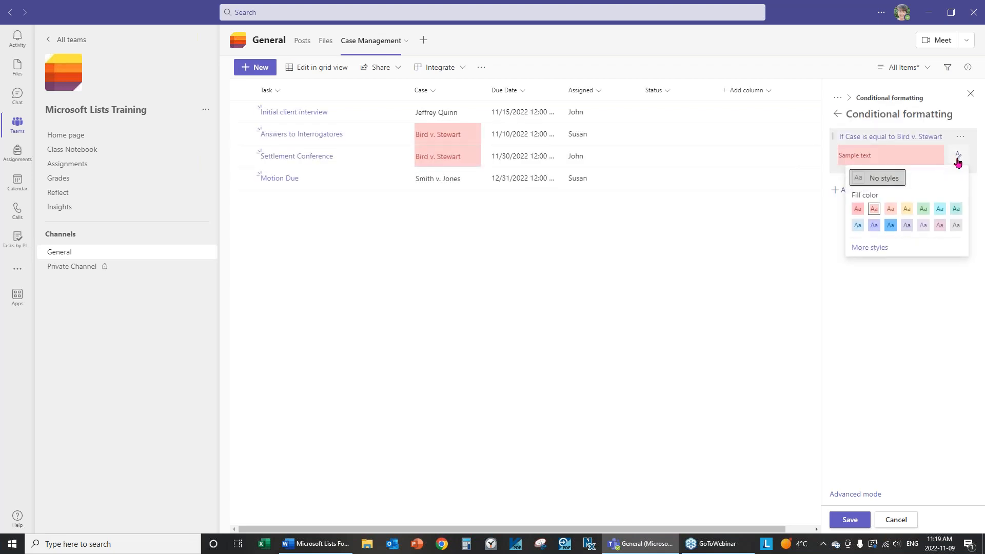
click(891, 225)
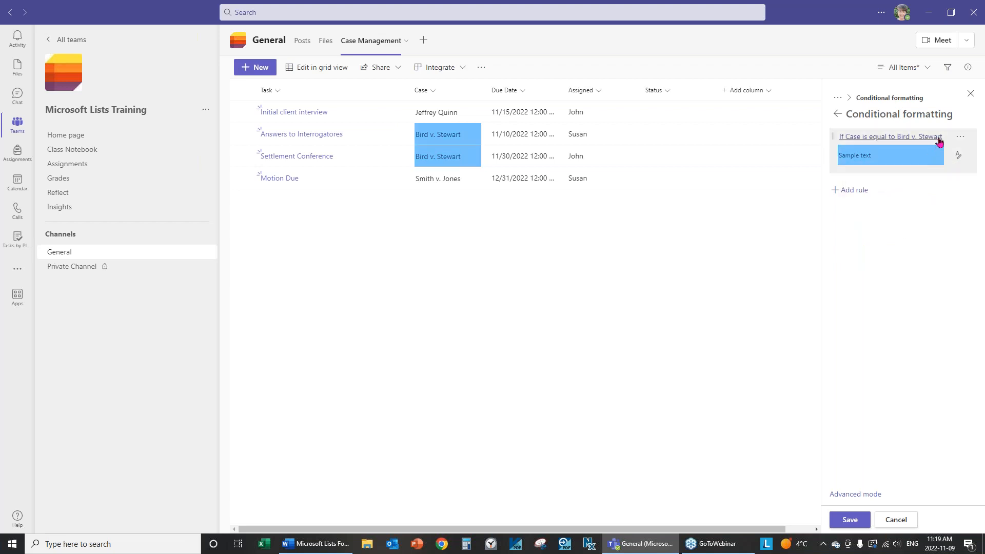
click(960, 136)
click(911, 176)
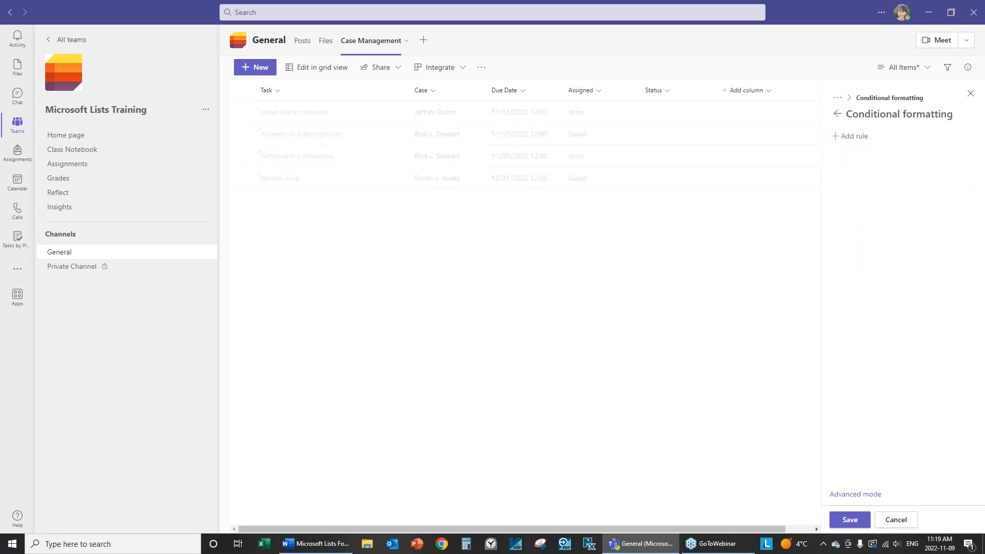
Create a new rule where Case is equal to the client's name
click(851, 137)
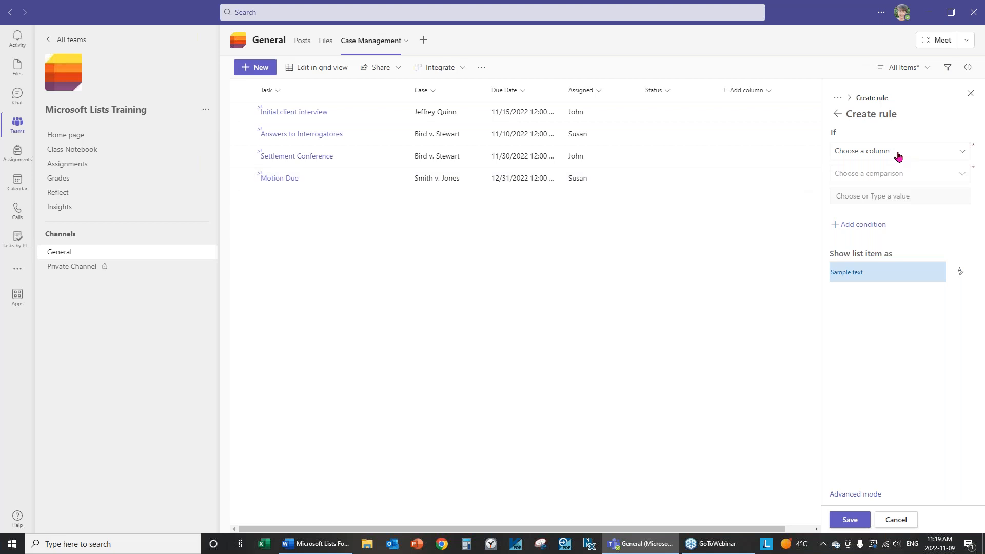
click(952, 155)
click(846, 188)
click(895, 175)
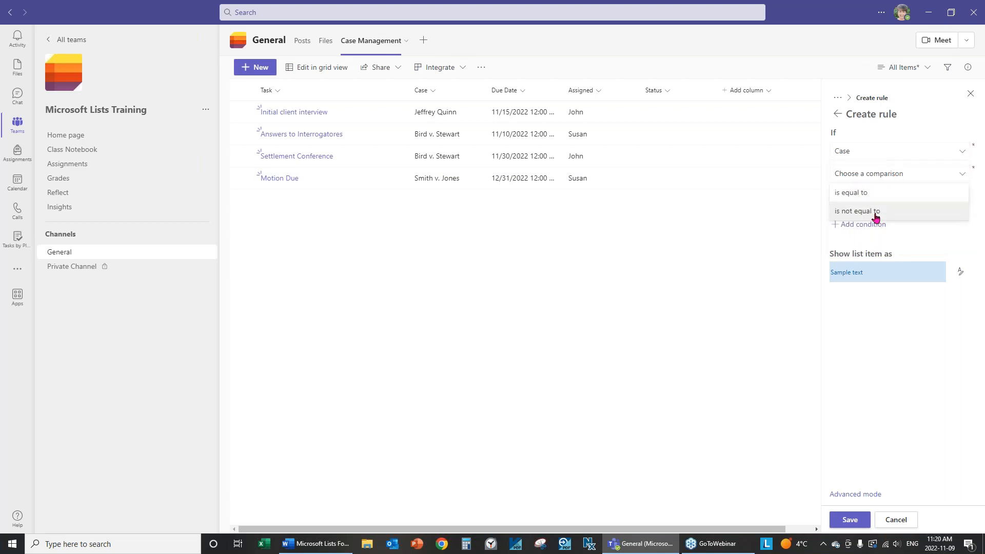
click(854, 193)
click(893, 194)
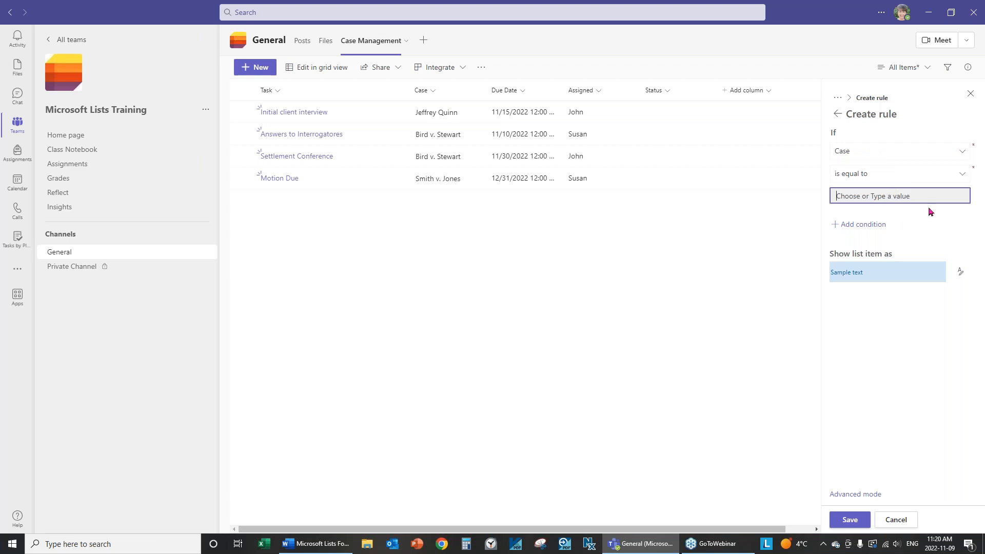
Save the new Case rule and close the rule editor
click(850, 519)
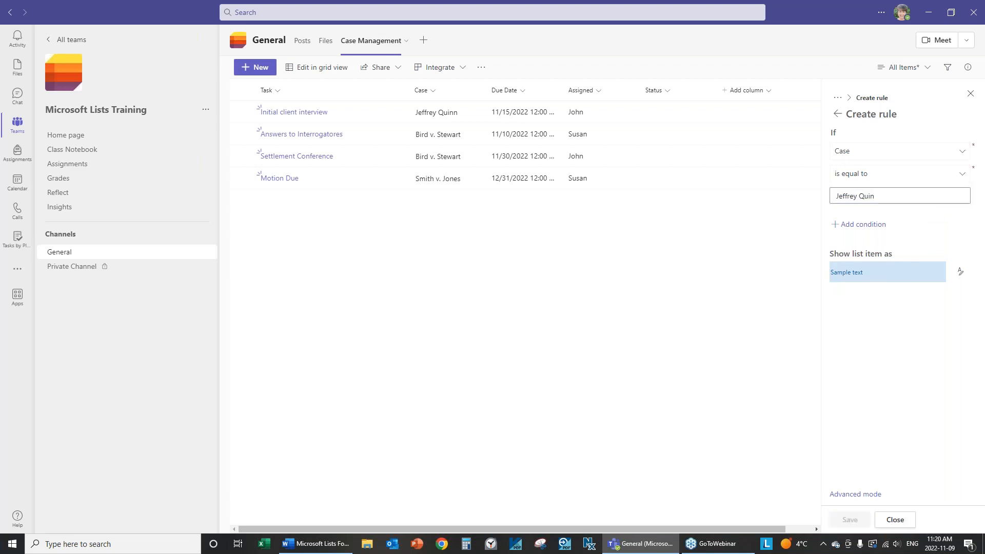
click(902, 524)
click(926, 68)
Preview the items as Gallery cards, then switch back to List layout
click(914, 125)
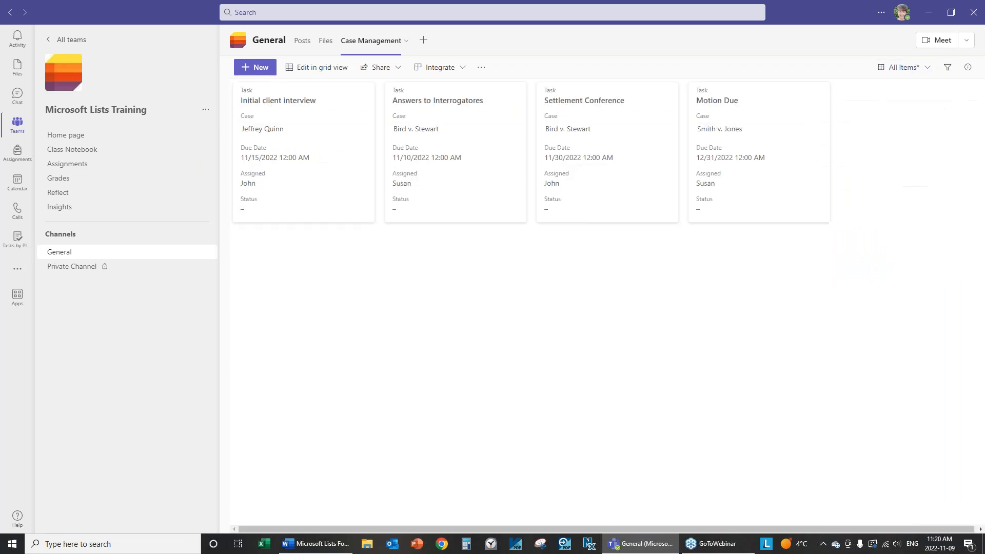
click(927, 70)
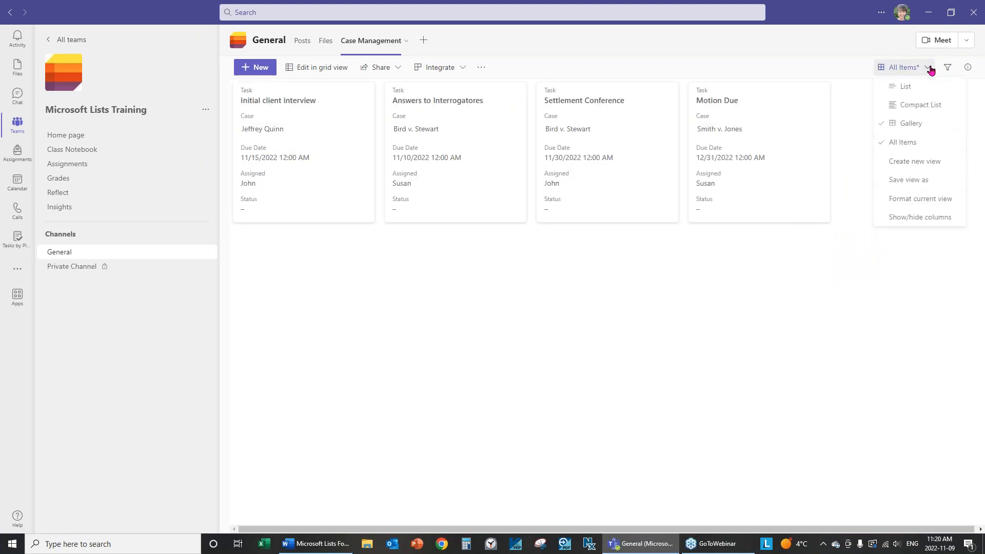
click(914, 90)
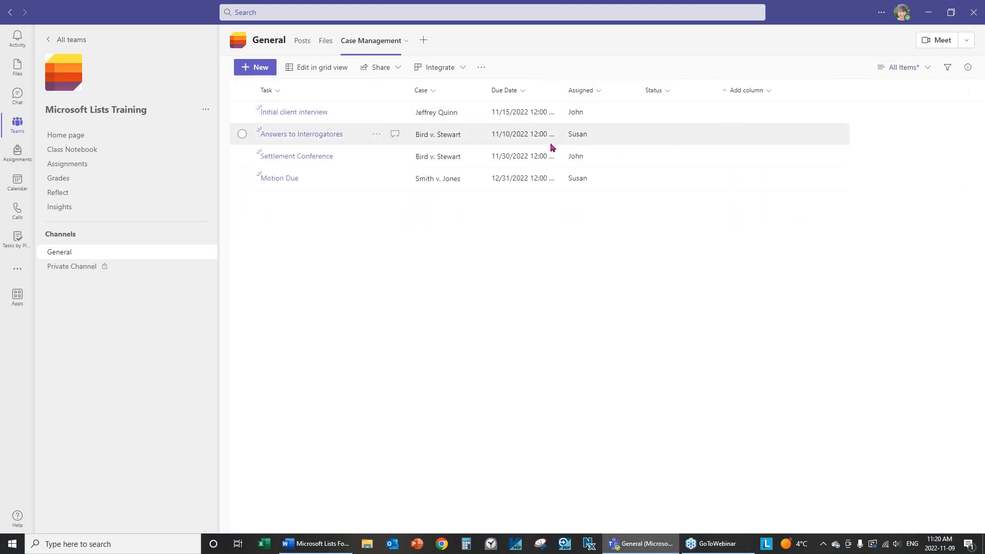
Open the Case column's formatting rule for editing and select its client-name value
click(439, 96)
mouse_move(459, 186)
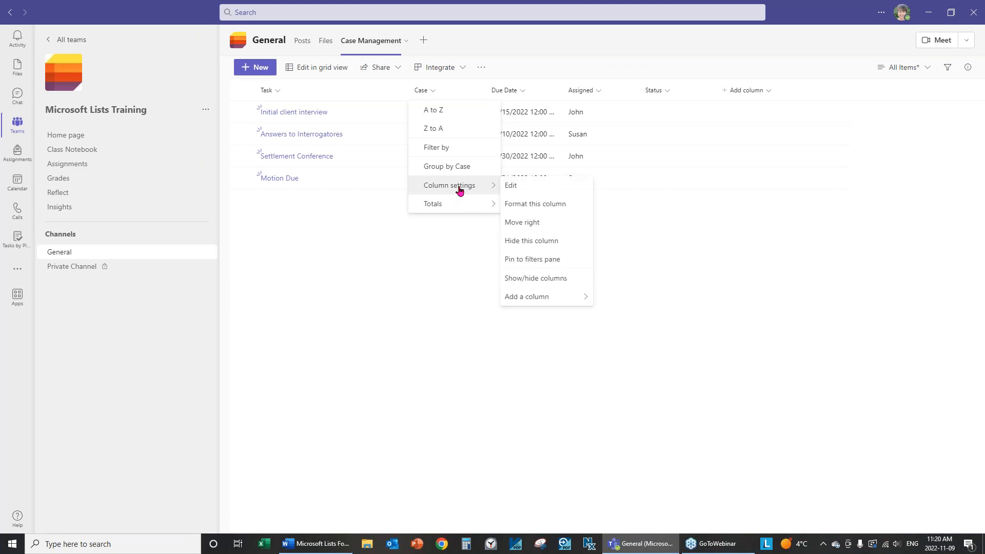
click(553, 206)
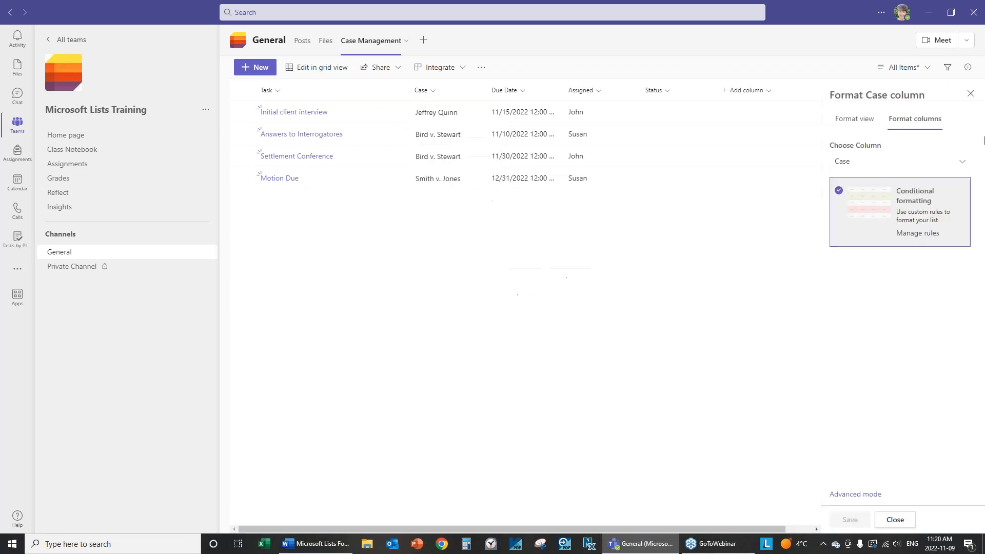
click(927, 233)
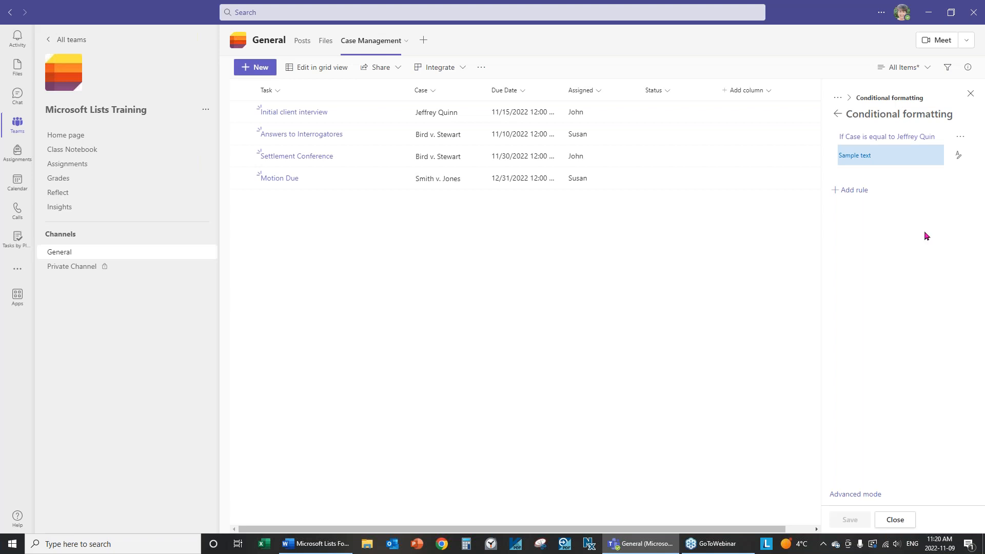
click(960, 137)
click(925, 156)
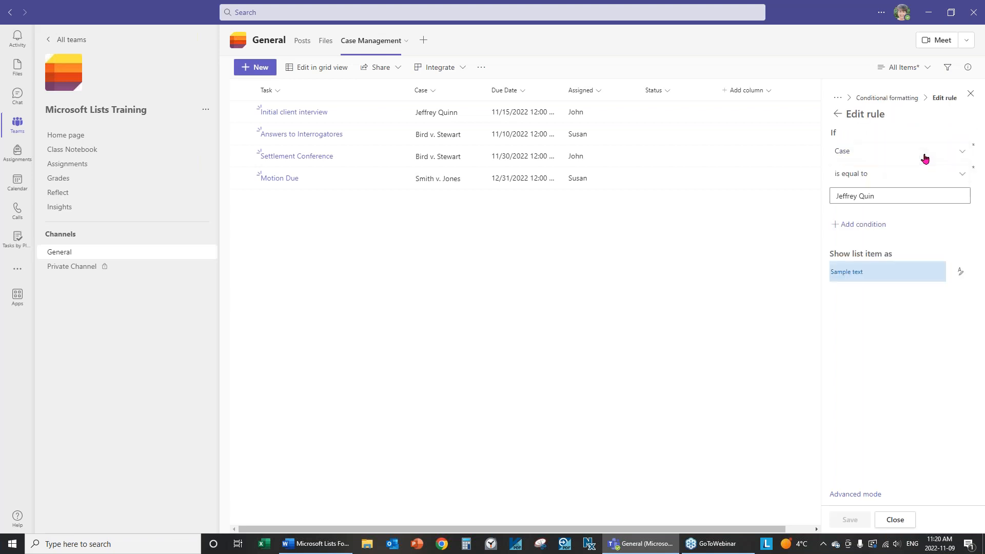
triple_click(904, 192)
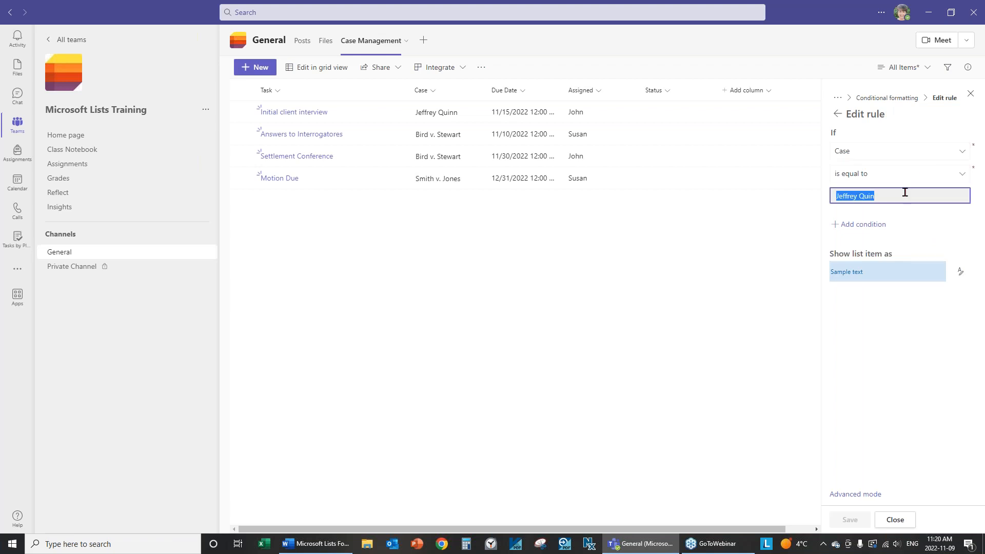
click(903, 194)
Discard the rule edit, preview Gallery cards, and return to List layout
click(893, 519)
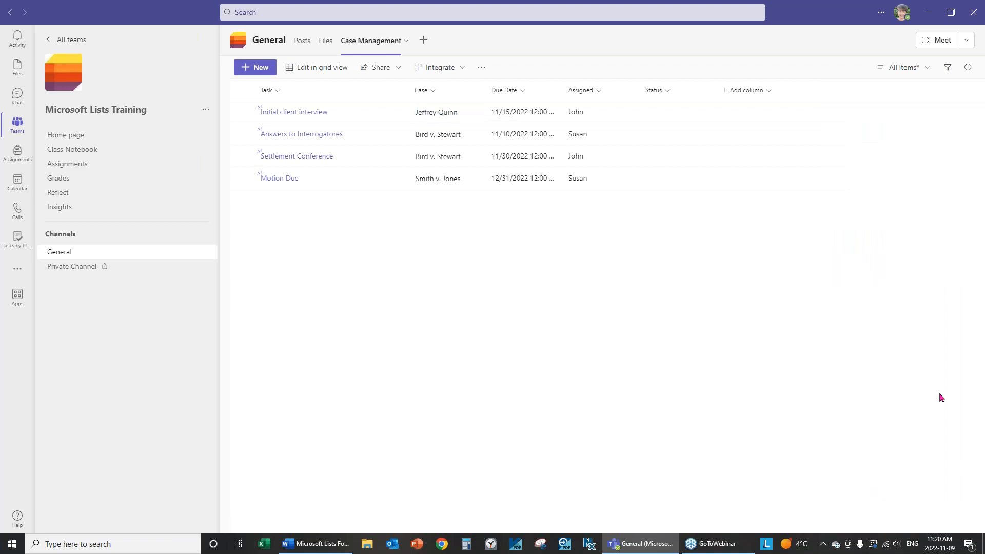
click(926, 67)
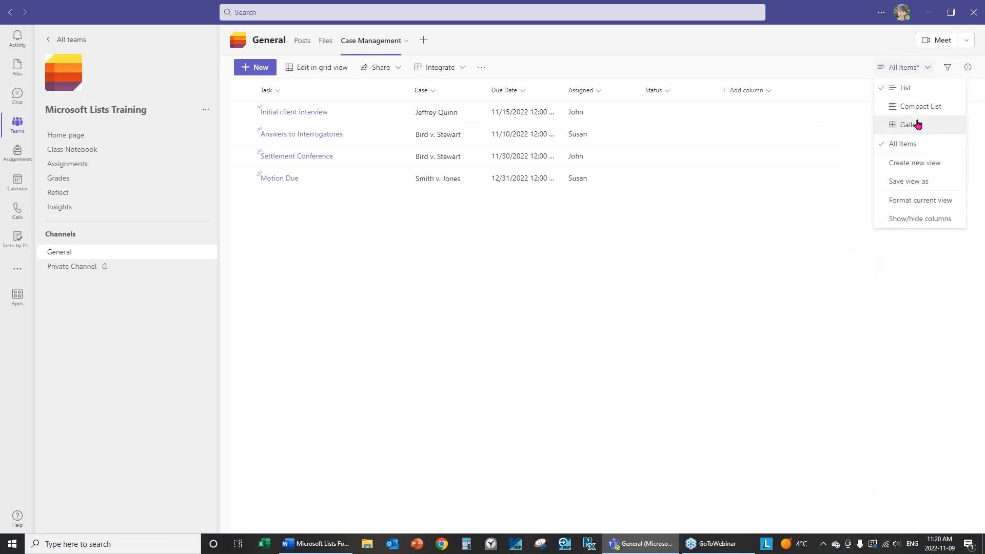
click(918, 125)
click(930, 68)
click(915, 90)
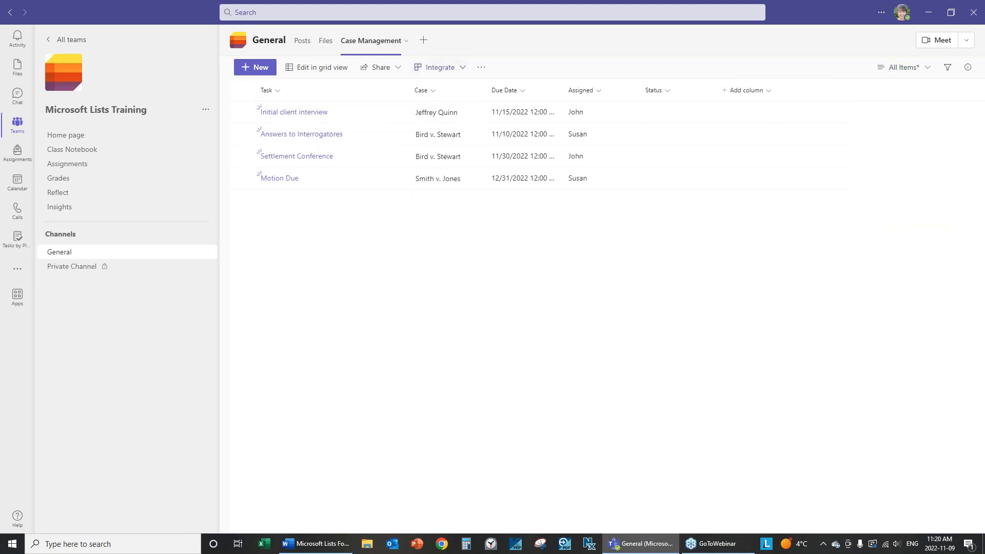
Reopen the Case column's formatting rule in edit mode
click(432, 91)
mouse_move(453, 187)
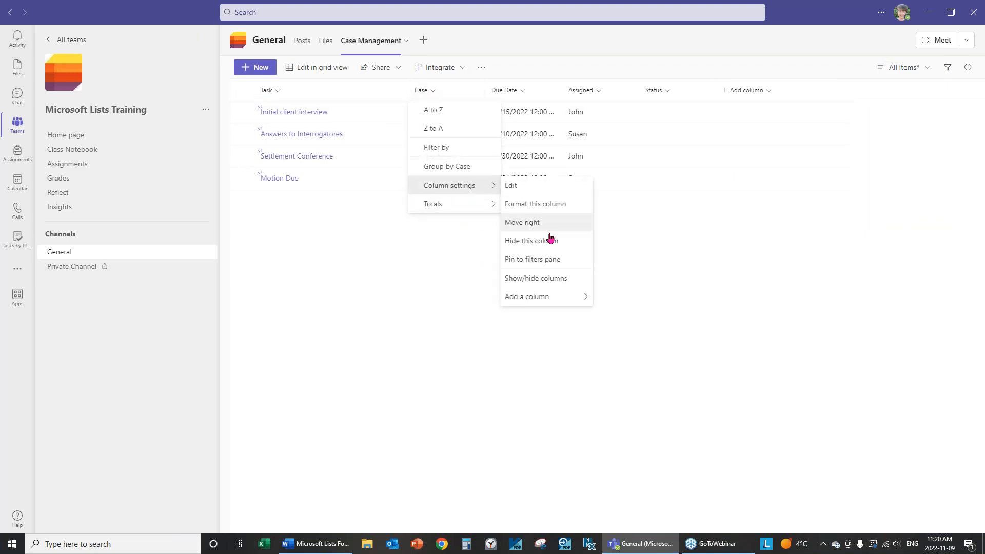
click(545, 204)
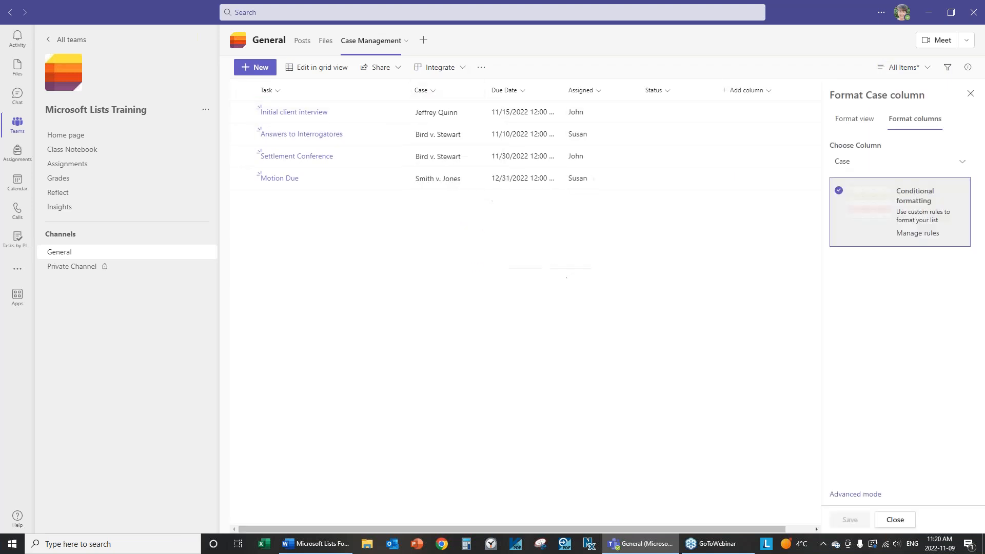
click(911, 235)
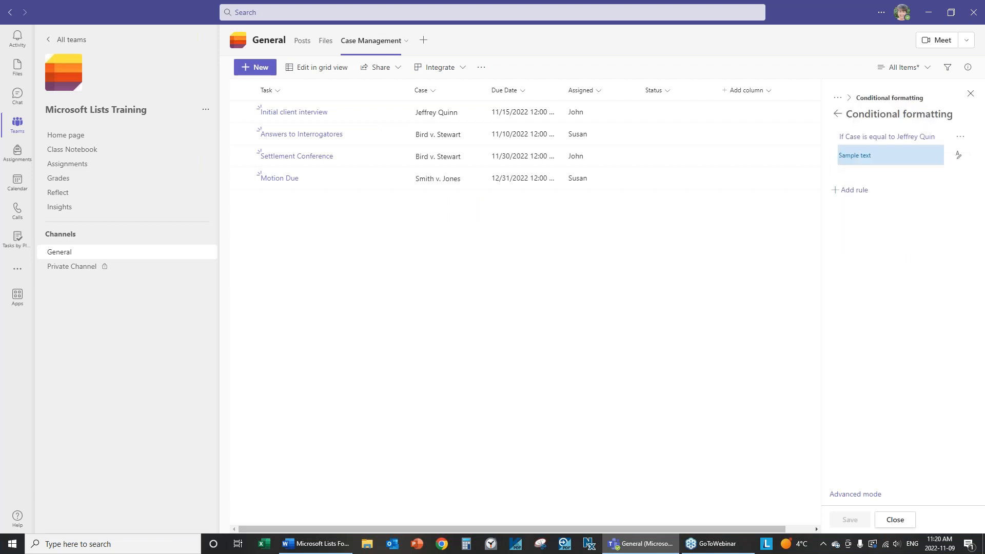
click(960, 136)
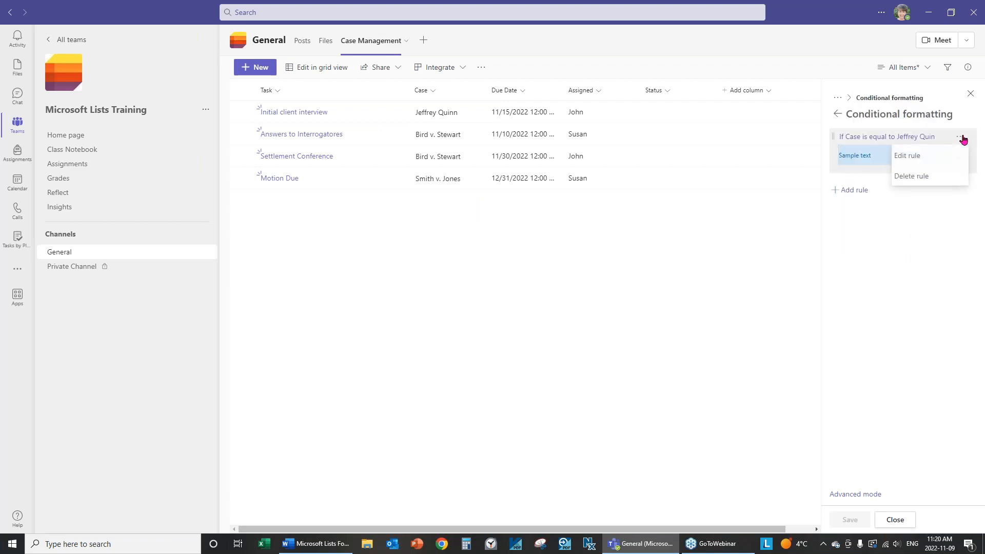
click(908, 155)
Correct the rule's value to the client's properly spelled full name, then save and close
triple_click(899, 197)
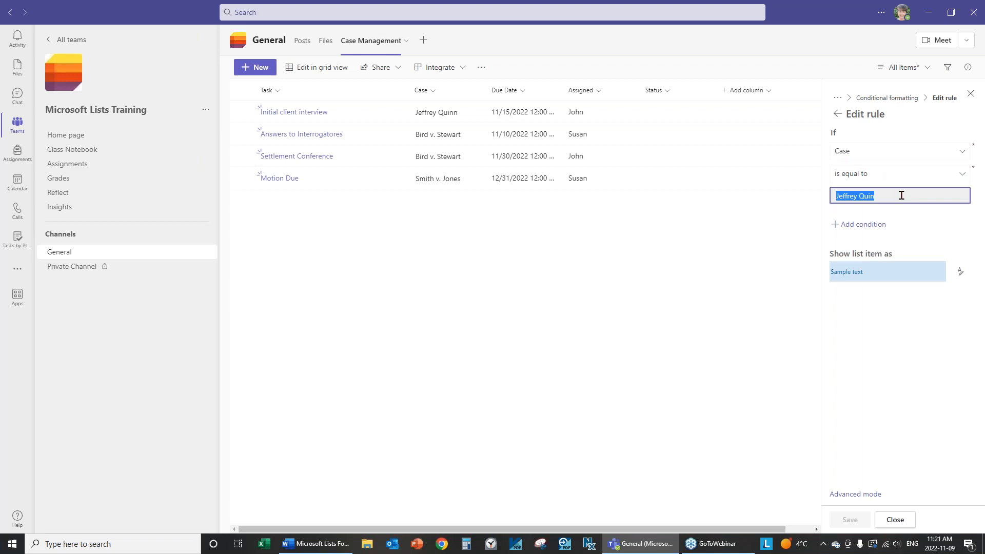
text(n)
double_click(902, 194)
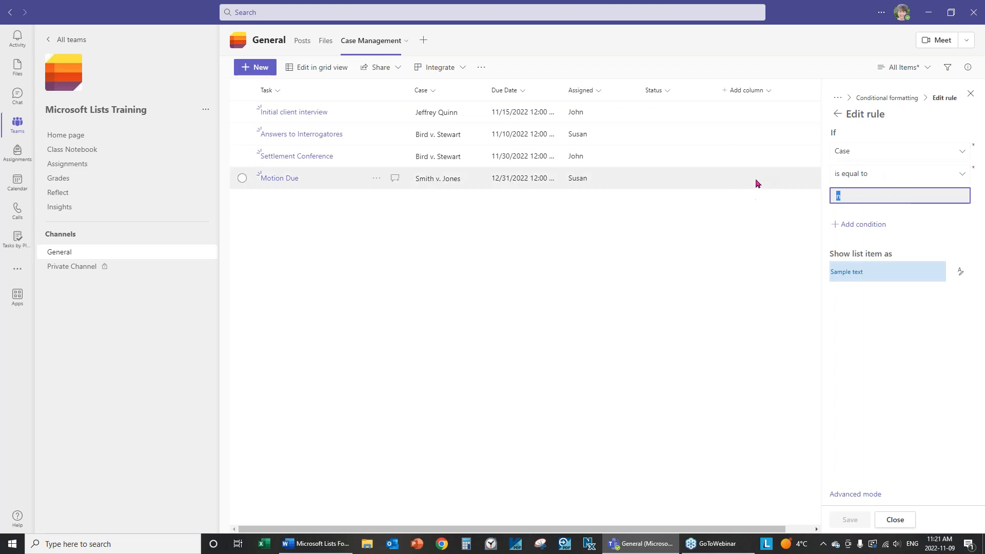
text(Jeffrey QU)
key(BackSpace)
key(BackSpace)
key(BackSpace)
key(Tab)
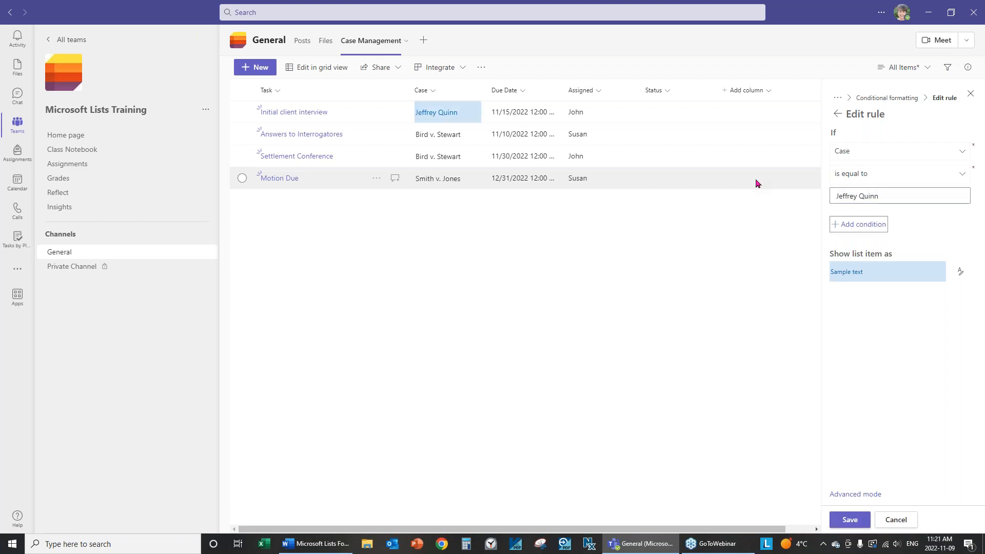
click(849, 519)
click(896, 520)
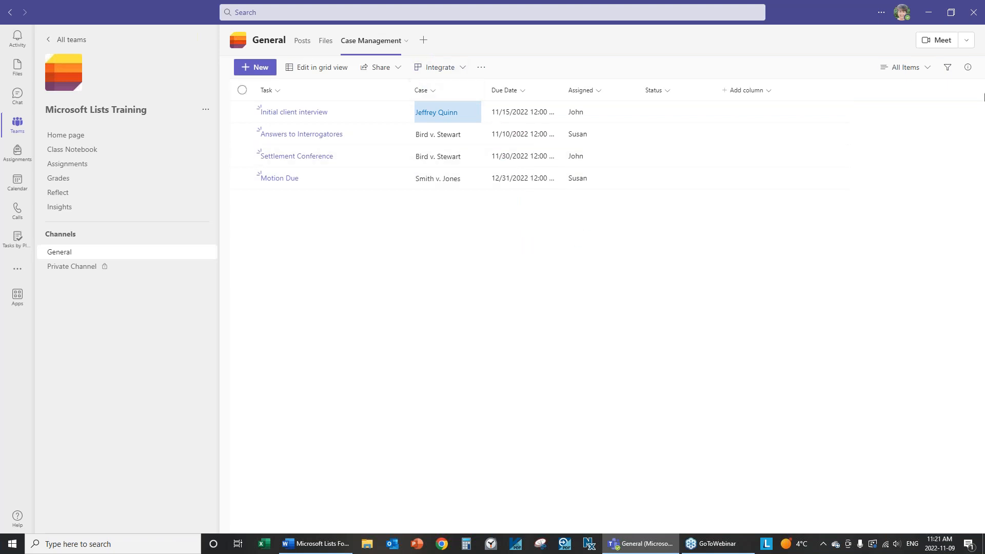
click(932, 69)
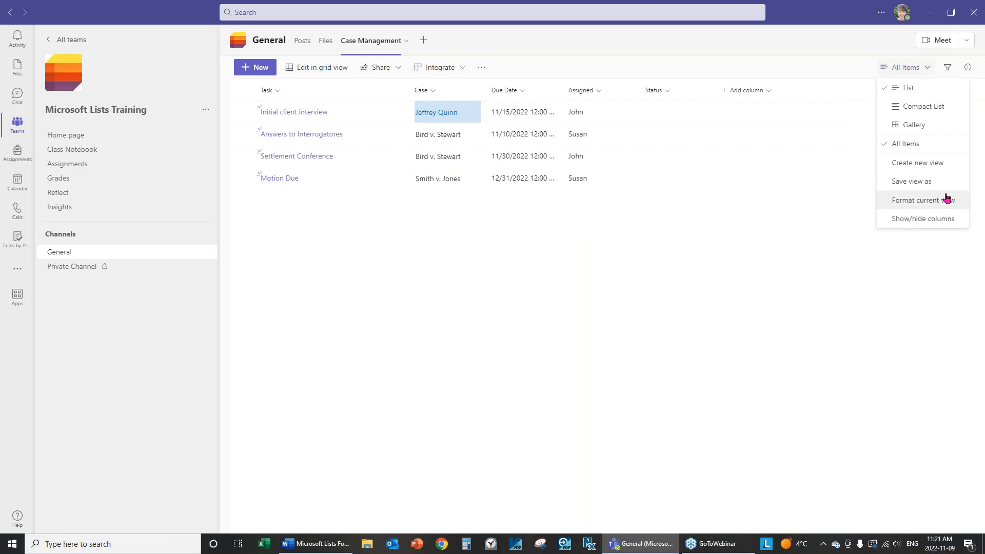
click(433, 92)
click(432, 93)
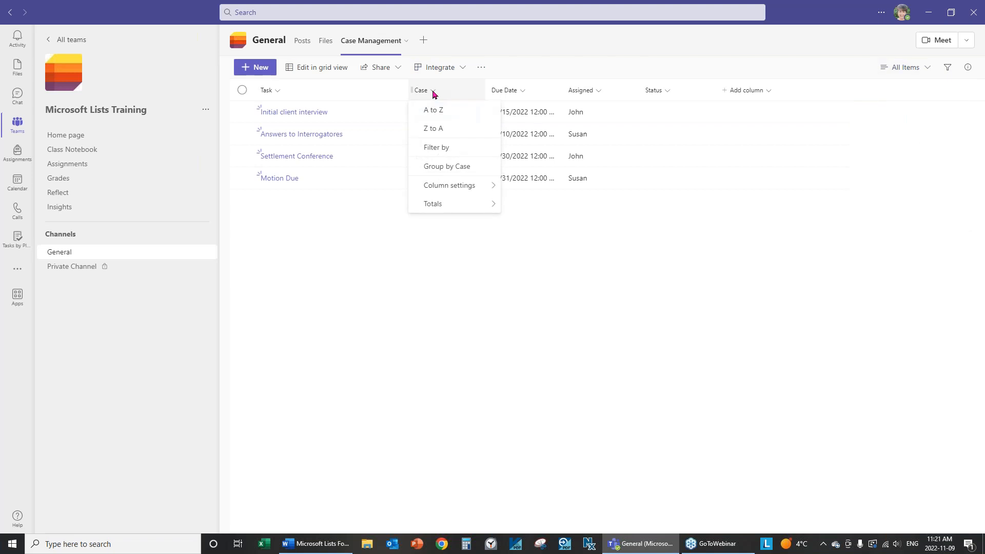
mouse_move(453, 195)
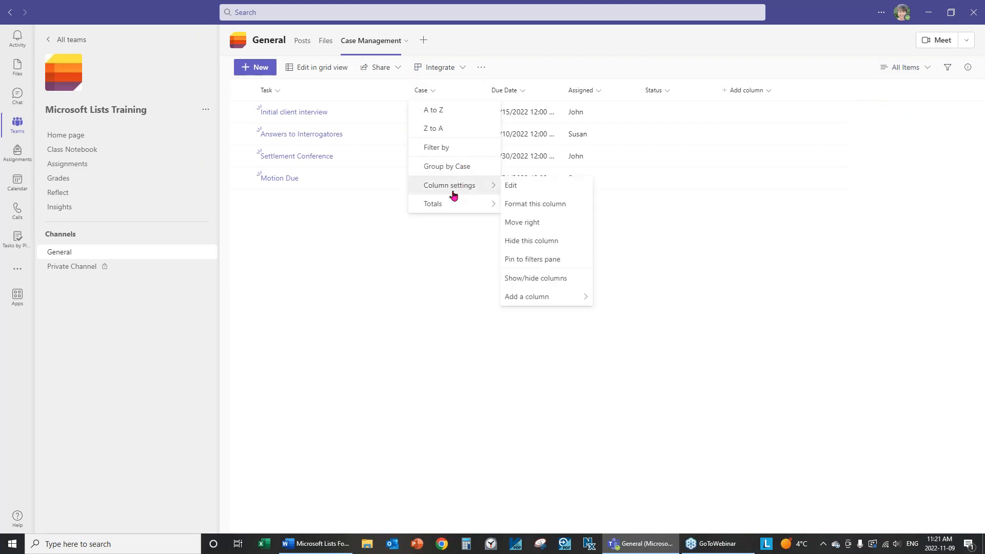
click(529, 214)
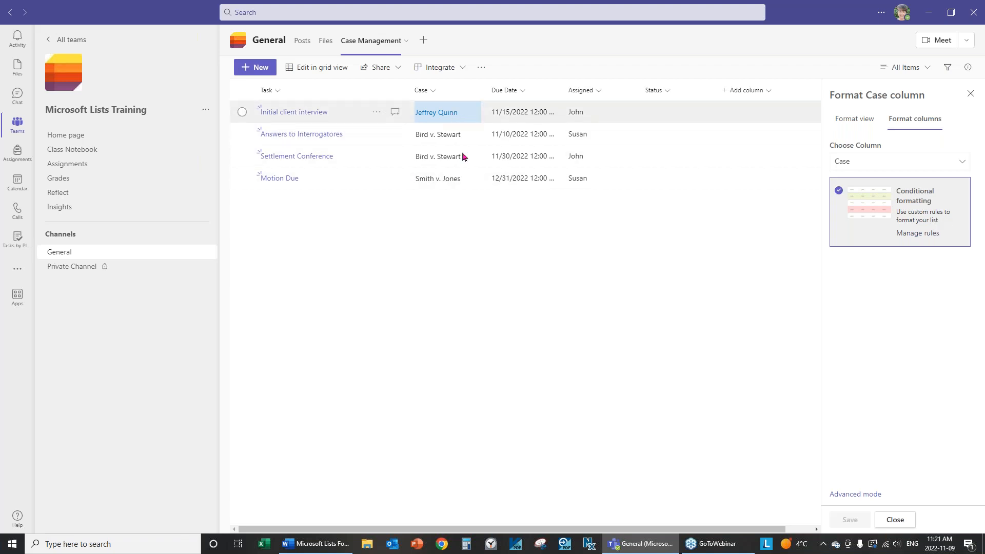
click(895, 519)
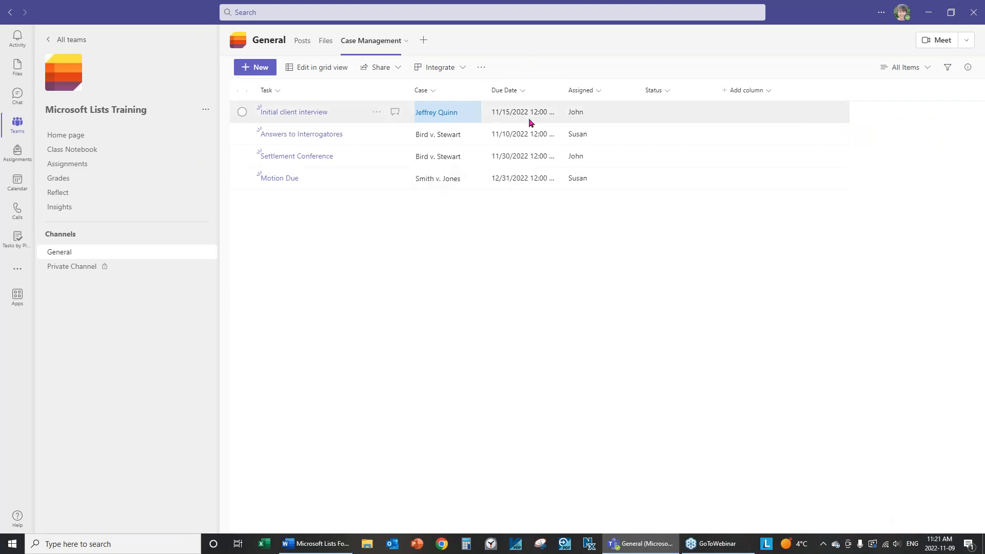
Open Due Date's formatting pane and widen the column so full dates and times show
click(523, 92)
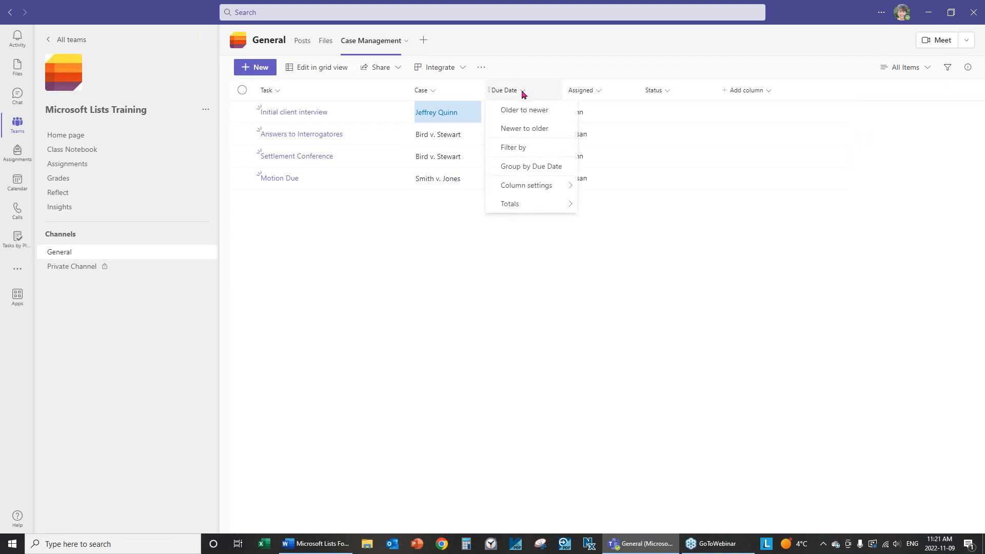
mouse_move(522, 190)
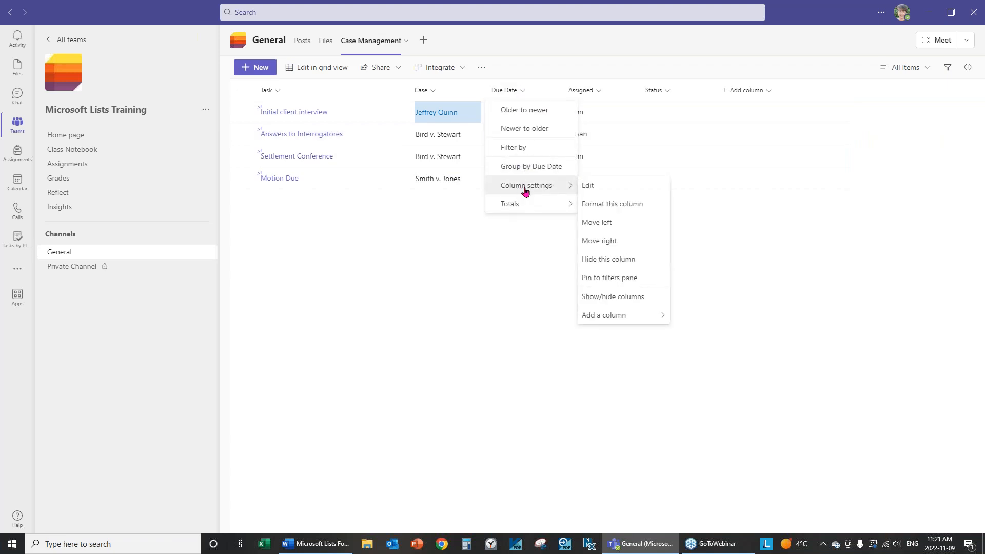
click(620, 205)
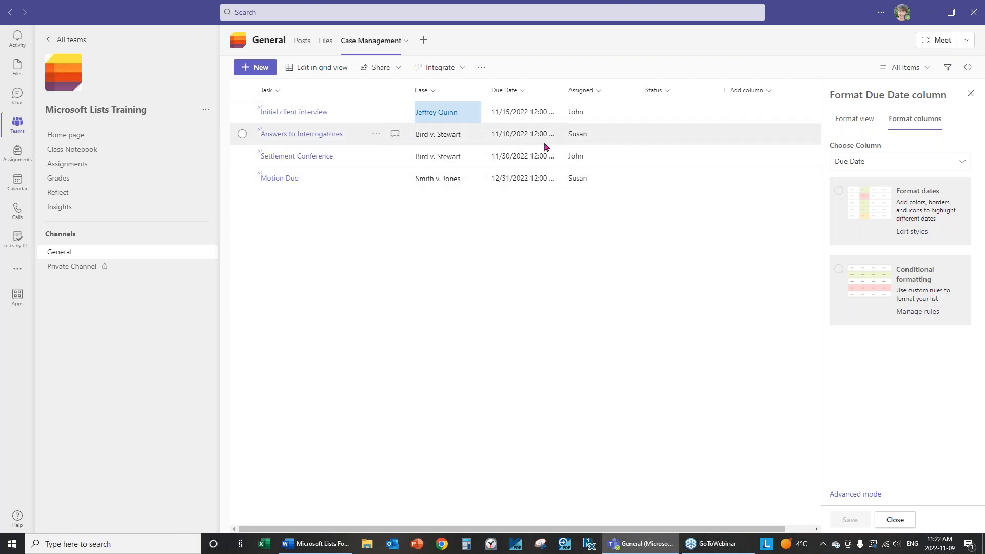
drag(562, 90, 583, 96)
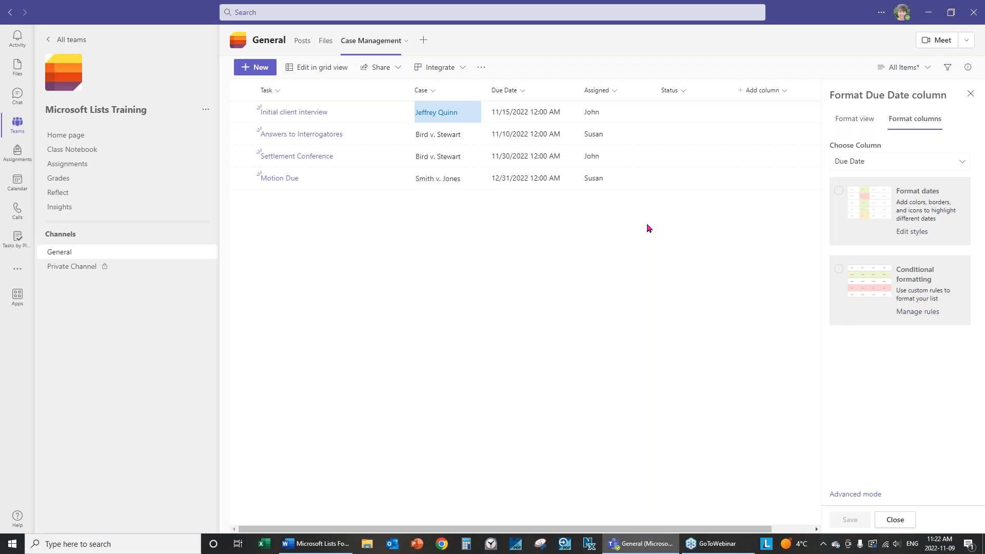
Preview date colour styles for Due Date, then cancel without saving them
click(908, 234)
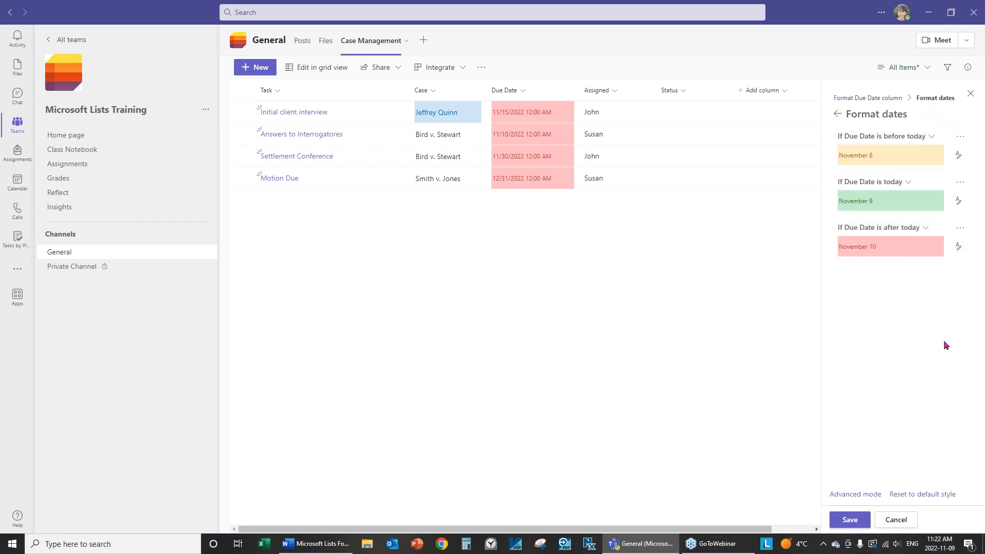
click(871, 98)
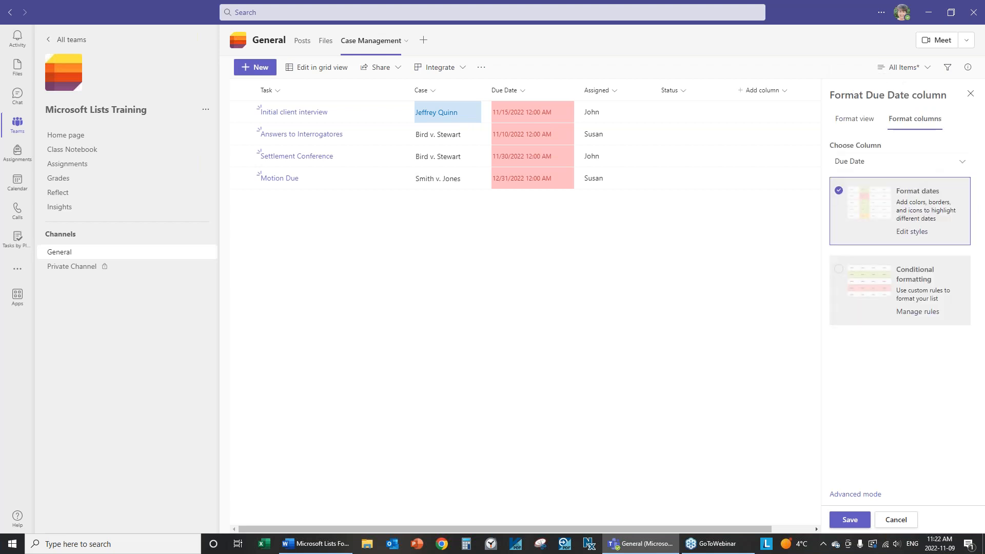
click(871, 201)
click(872, 201)
click(872, 197)
click(854, 196)
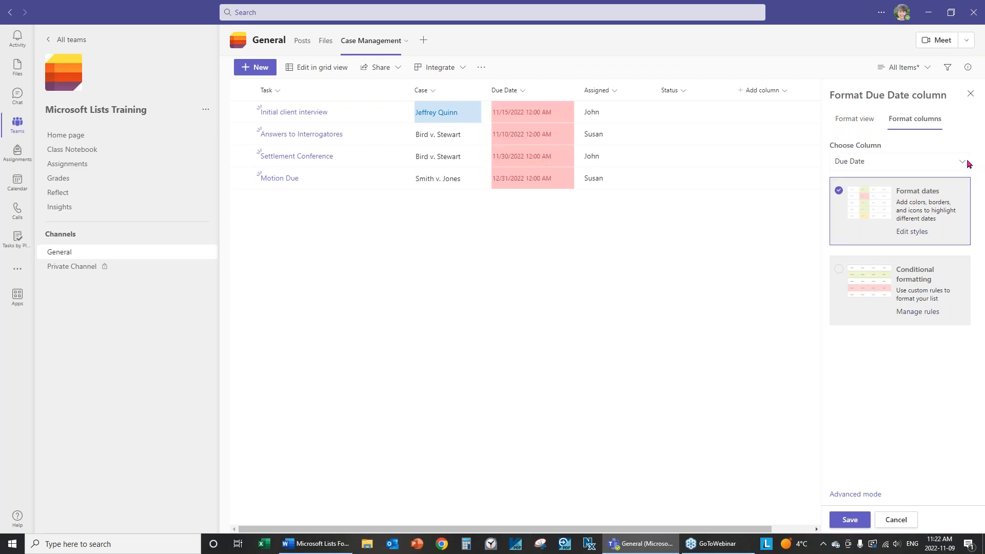
click(895, 520)
click(525, 95)
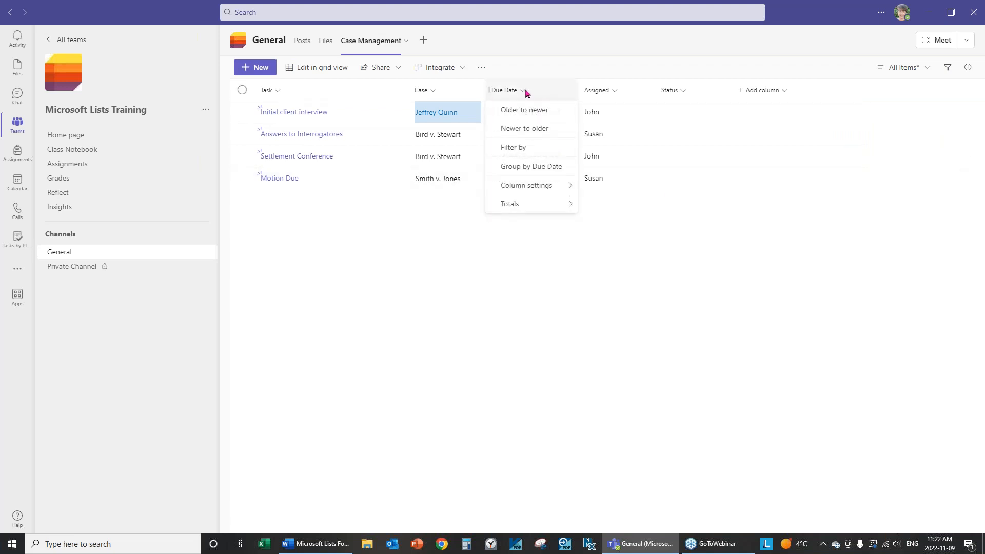
Try Format dates colour rules on Due Date and discard them, leaving dates plain
mouse_move(543, 186)
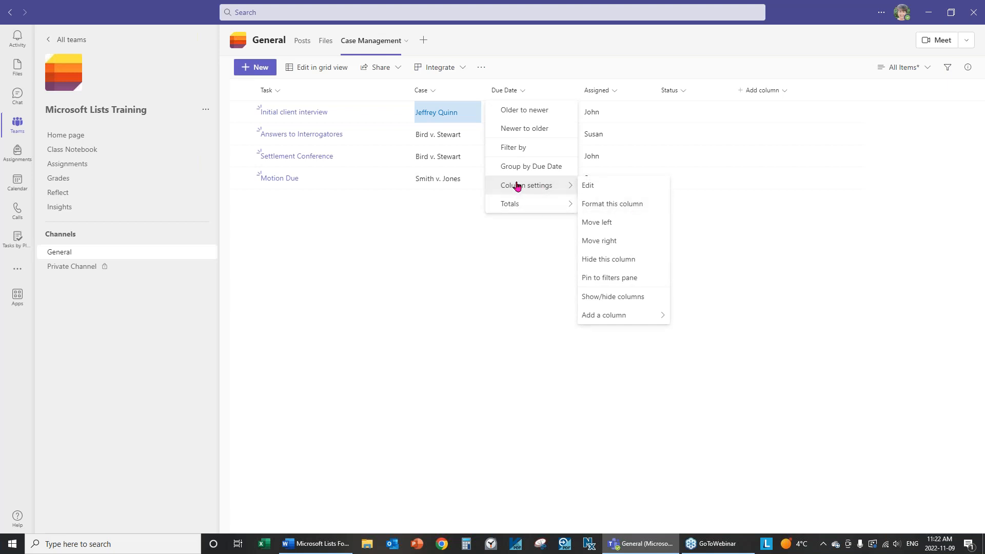
click(623, 206)
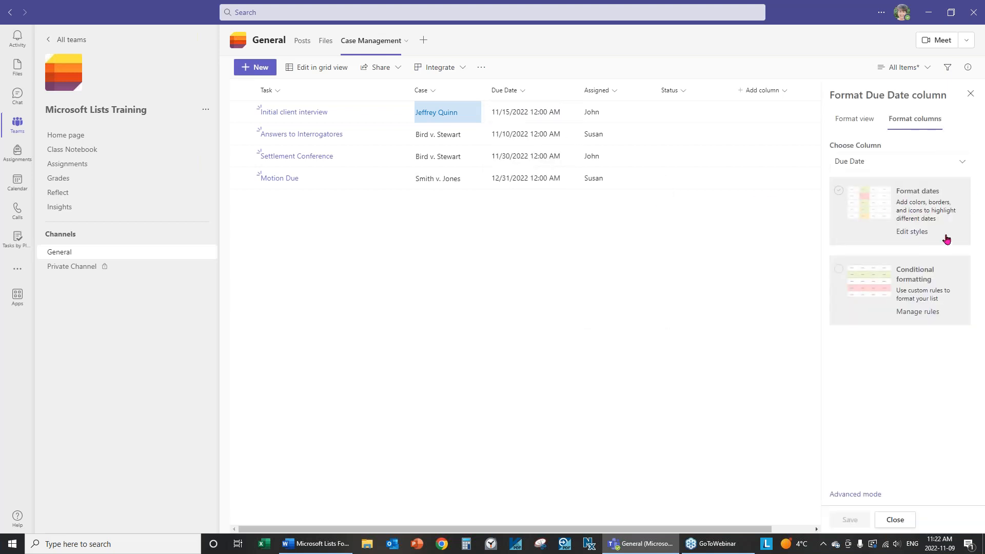
click(922, 205)
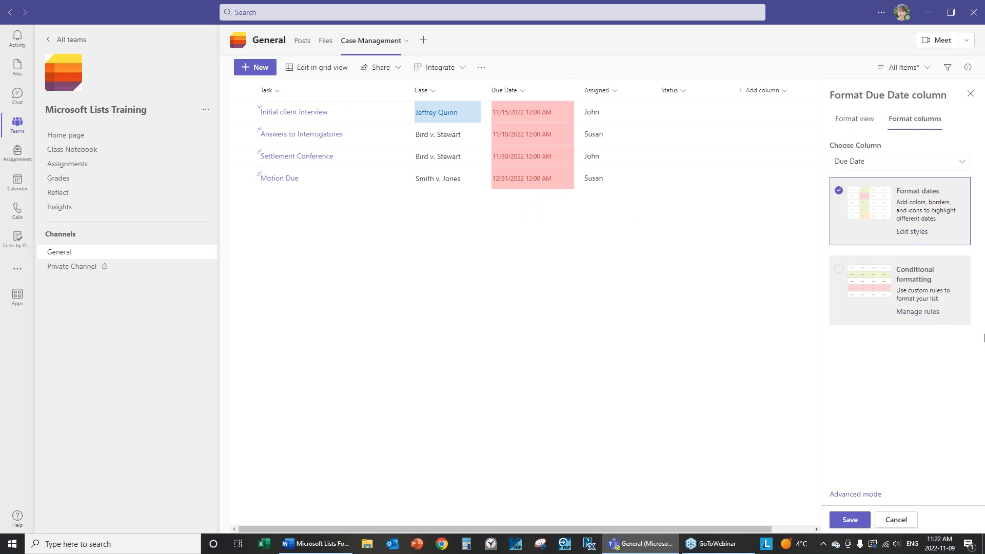
click(918, 233)
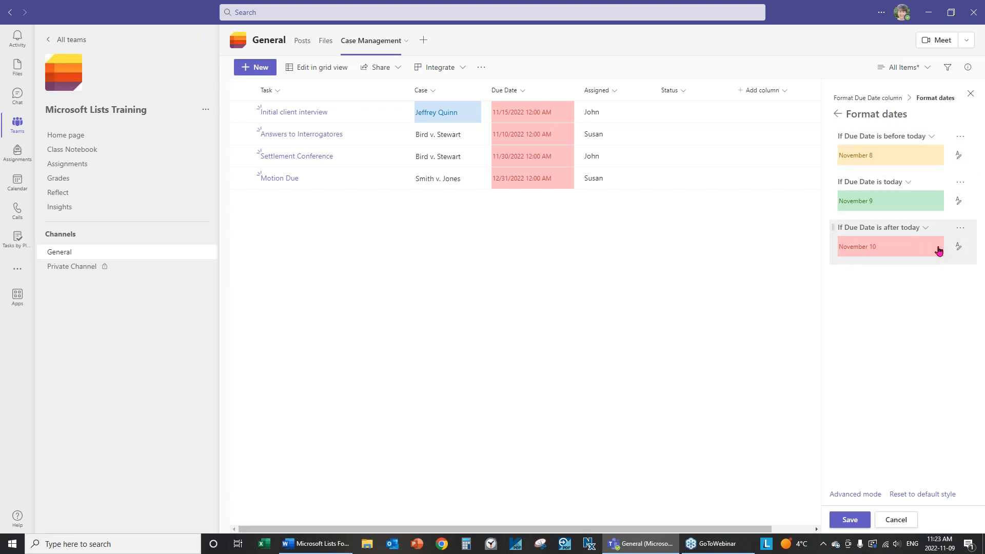
click(896, 520)
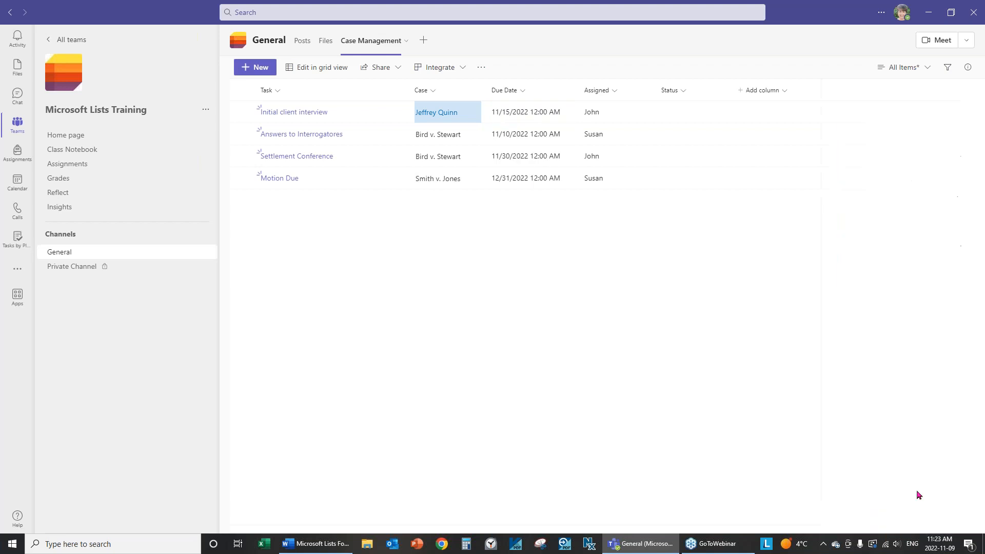
click(525, 93)
mouse_move(534, 188)
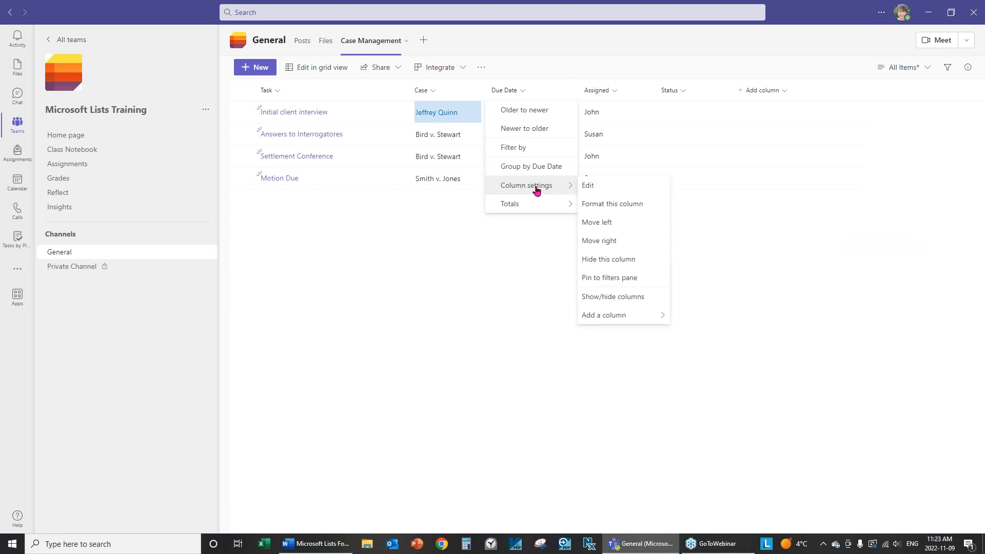
Edit Due Date to hide times and show friendly dates like '6 days from now'
click(606, 187)
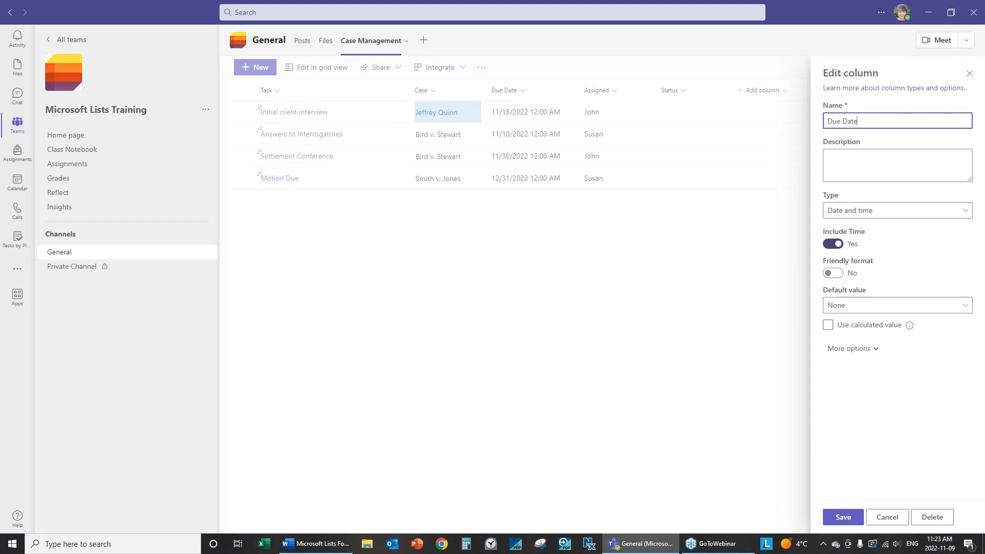
click(840, 245)
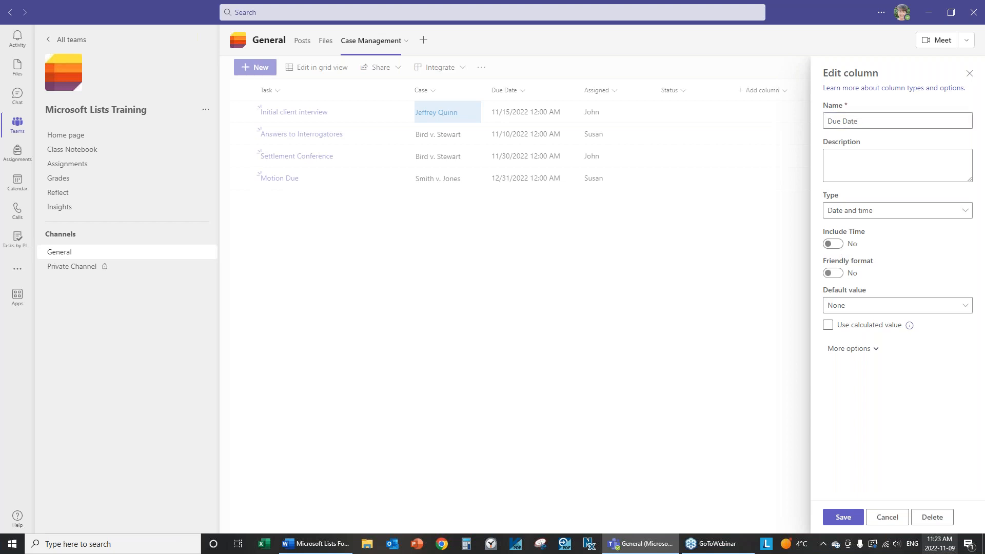
click(843, 517)
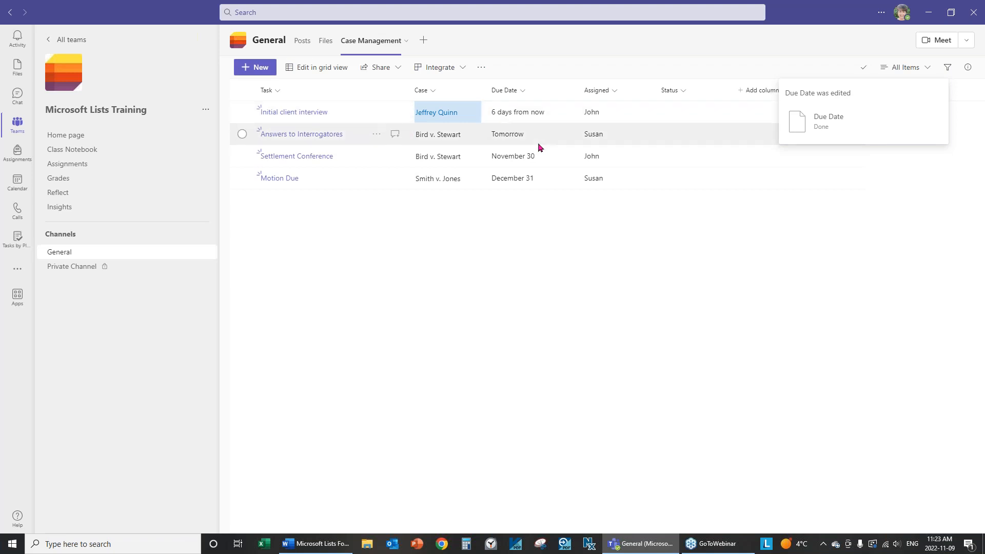
click(523, 93)
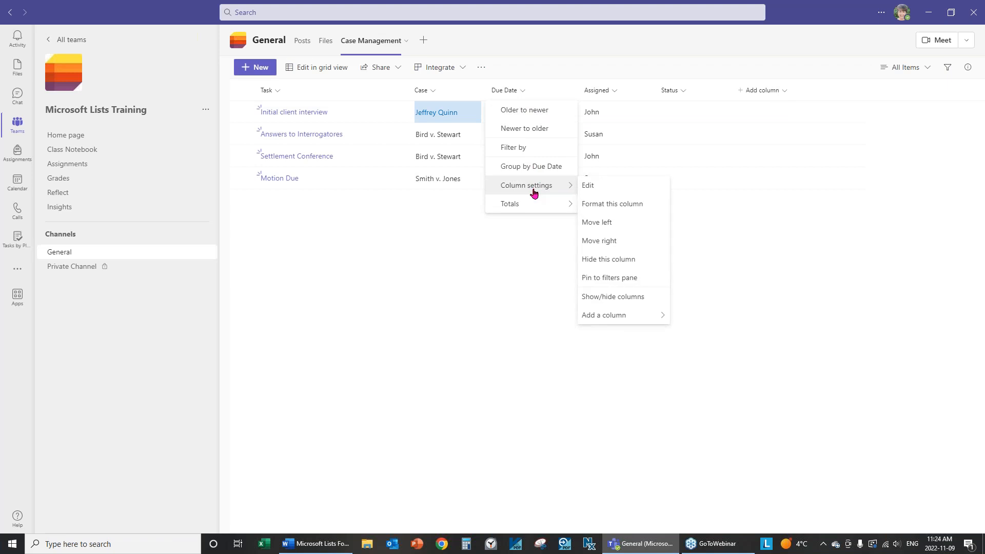
Turn off Due Date's friendly format so it shows dates like 11/15/2022
click(599, 186)
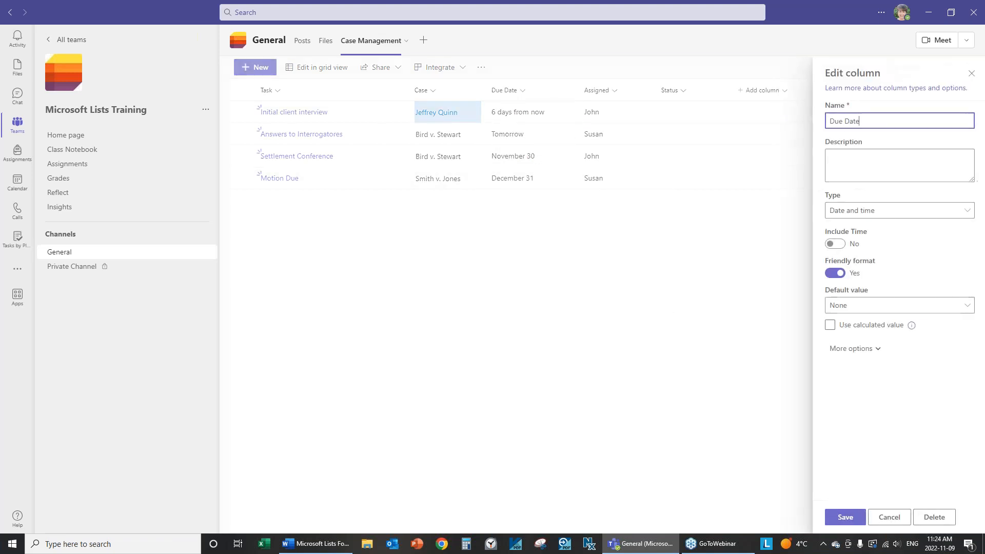
click(834, 273)
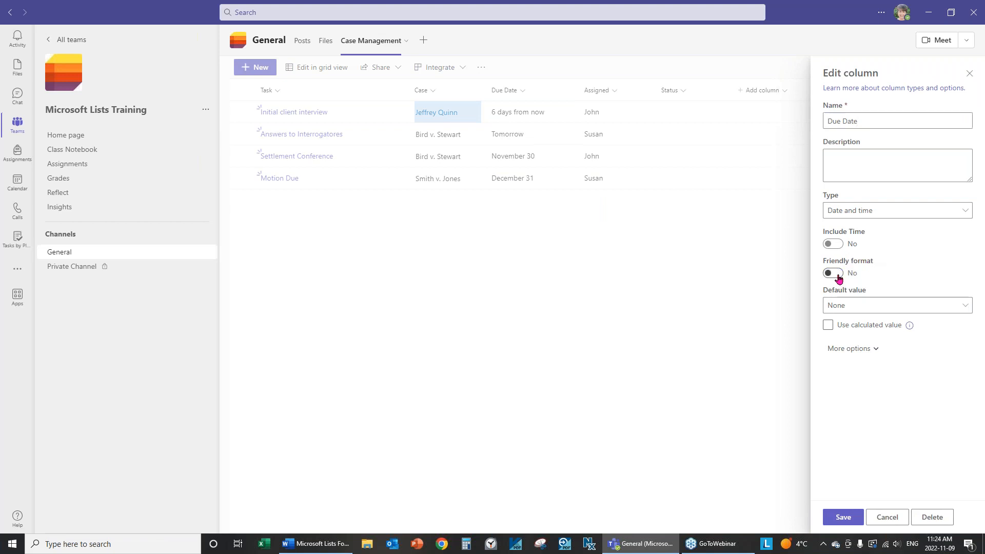
click(844, 523)
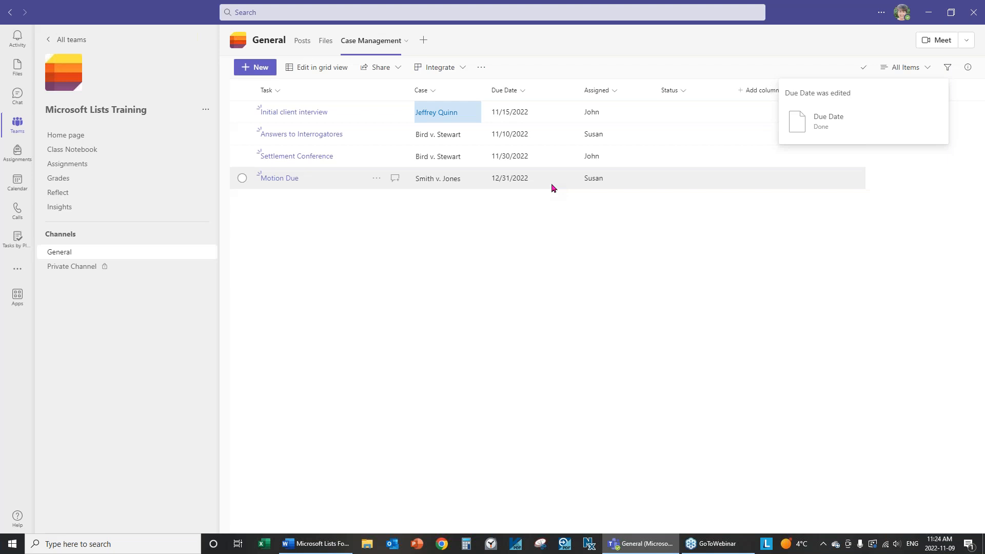
click(526, 92)
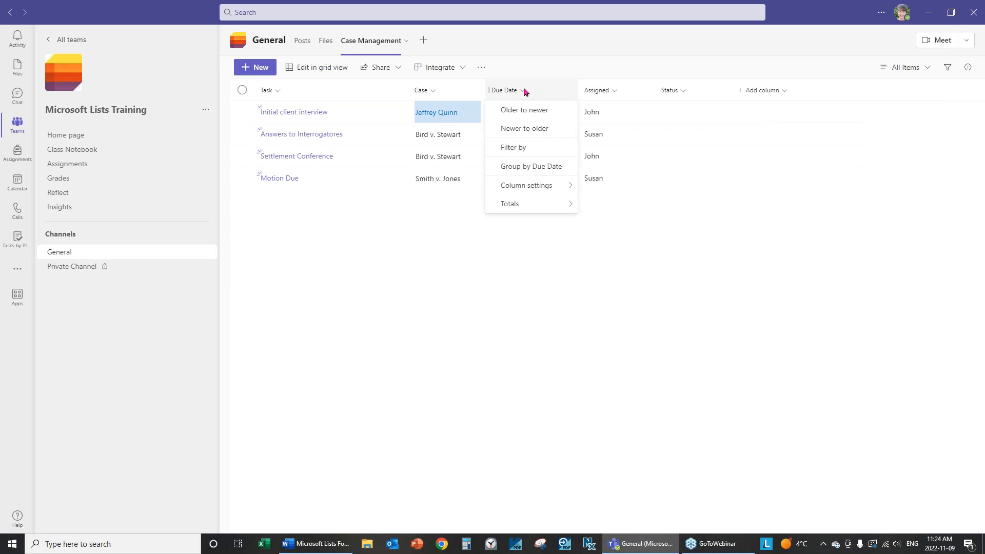
Turn Due Date's friendly format back on, showing '6 days from now' and 'Tomorrow'
mouse_move(533, 189)
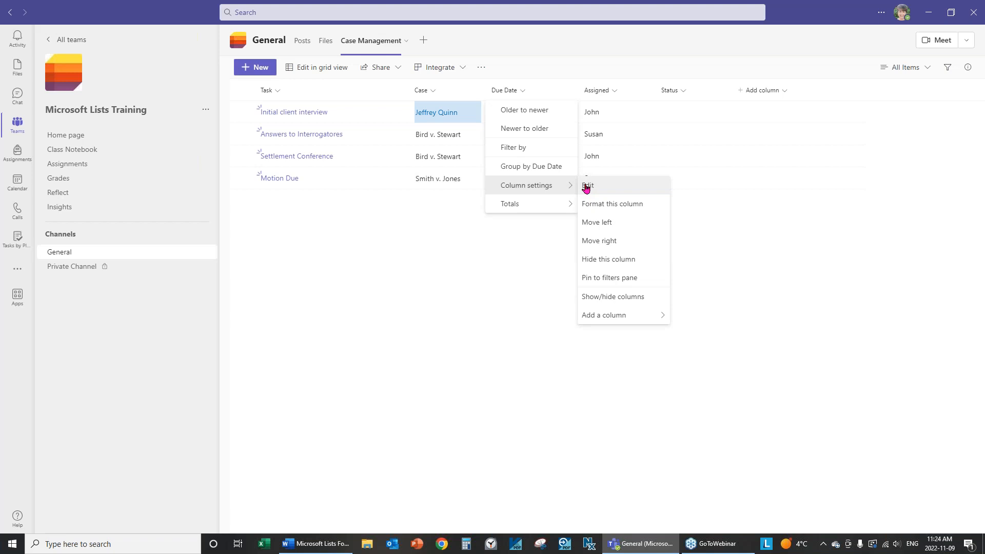
click(586, 186)
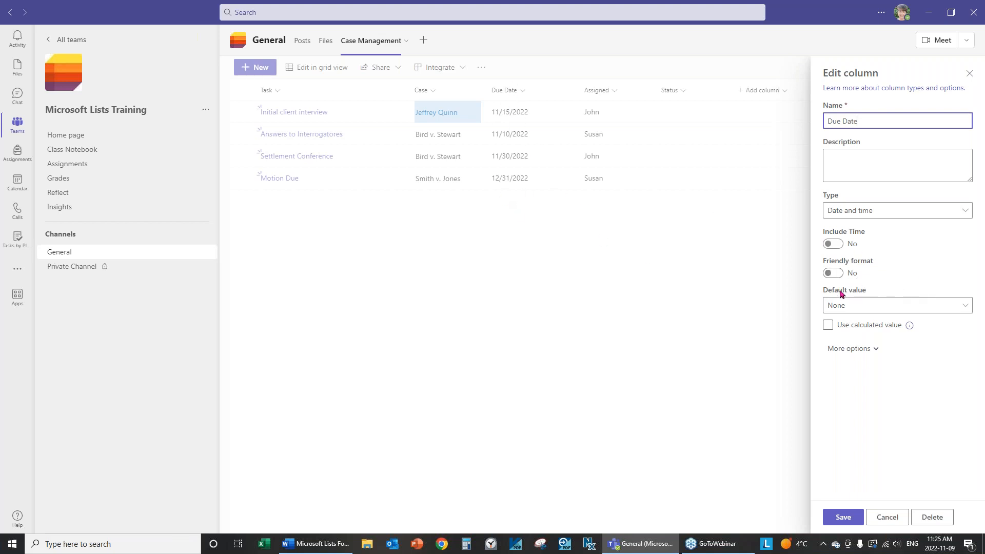
click(831, 273)
click(843, 517)
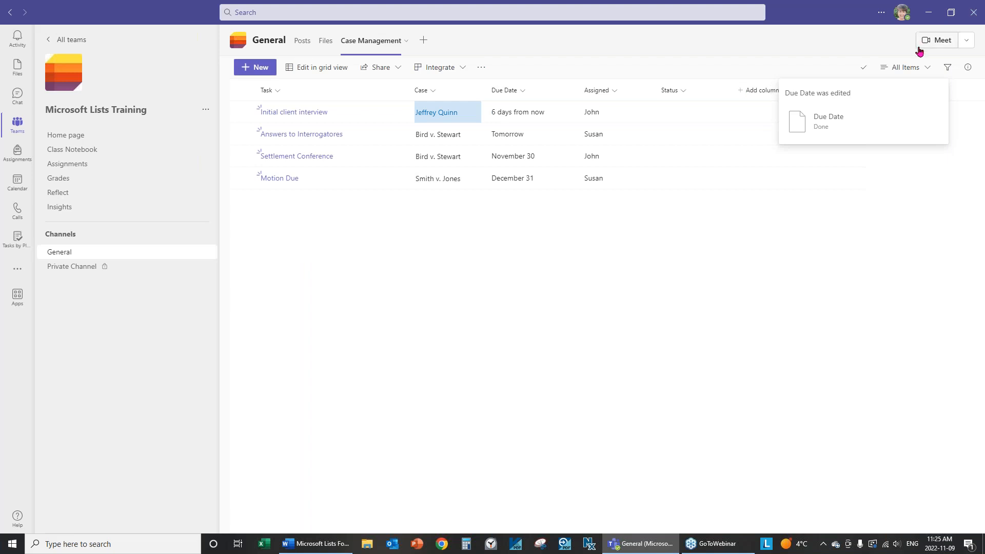
Switch the All Items view's layout to Gallery through Format current view
click(928, 67)
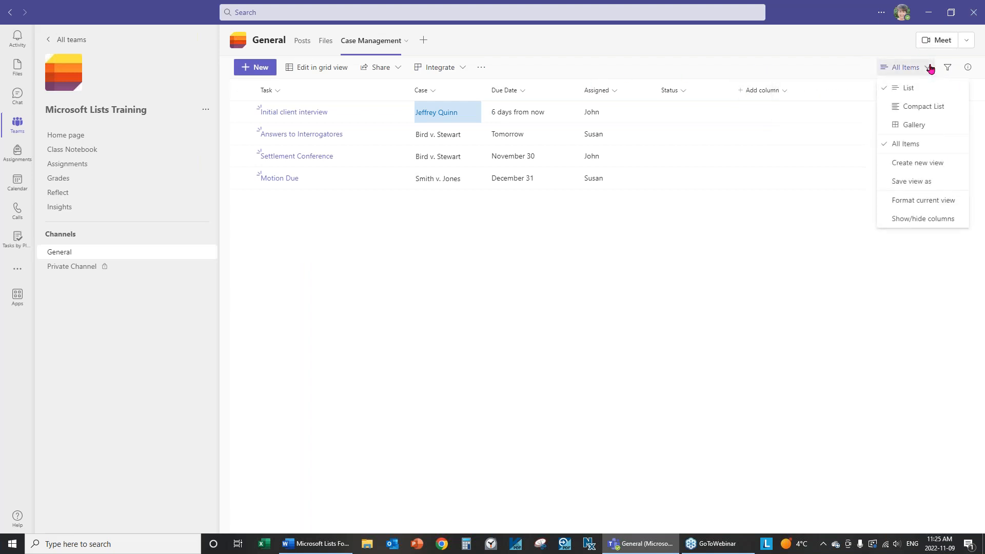
click(933, 205)
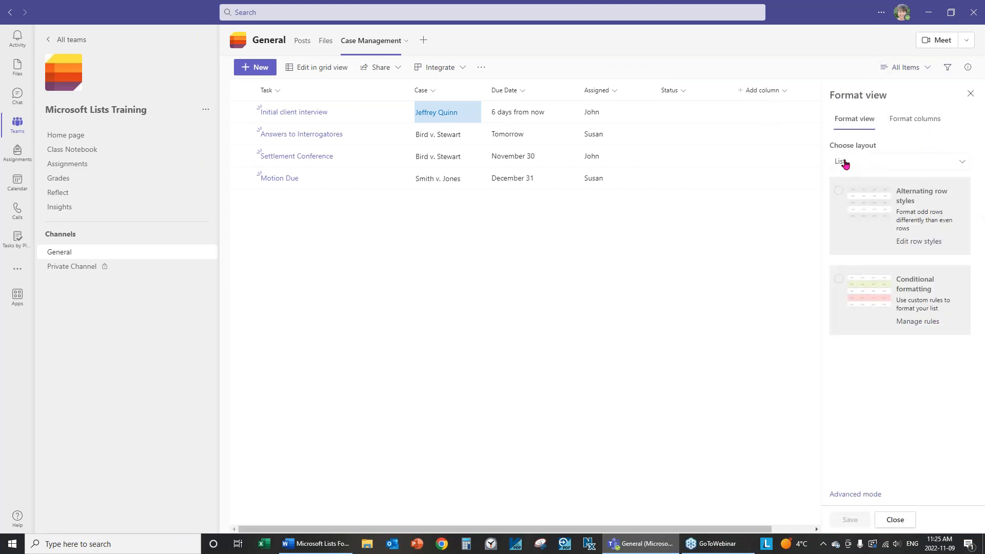
click(844, 163)
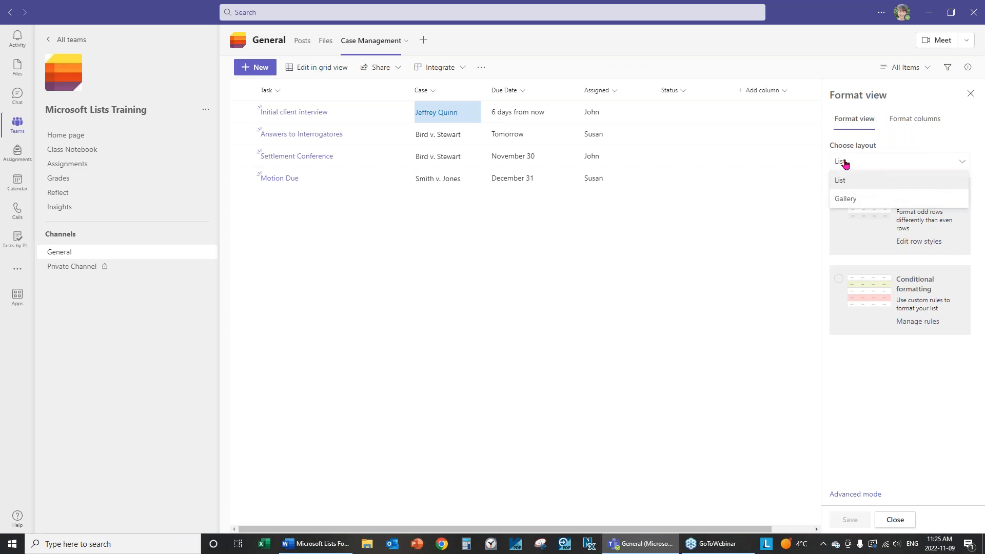
click(845, 199)
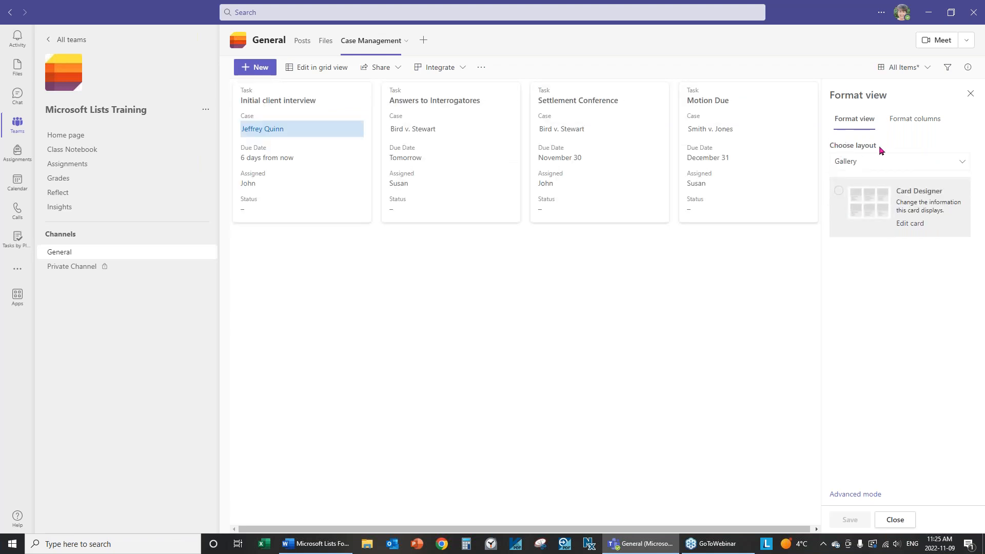
click(855, 163)
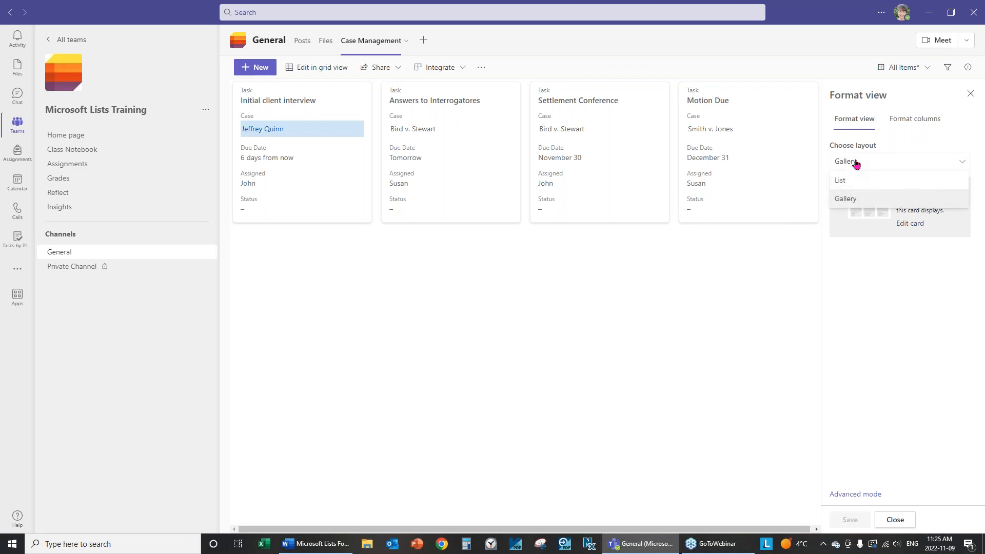
click(850, 200)
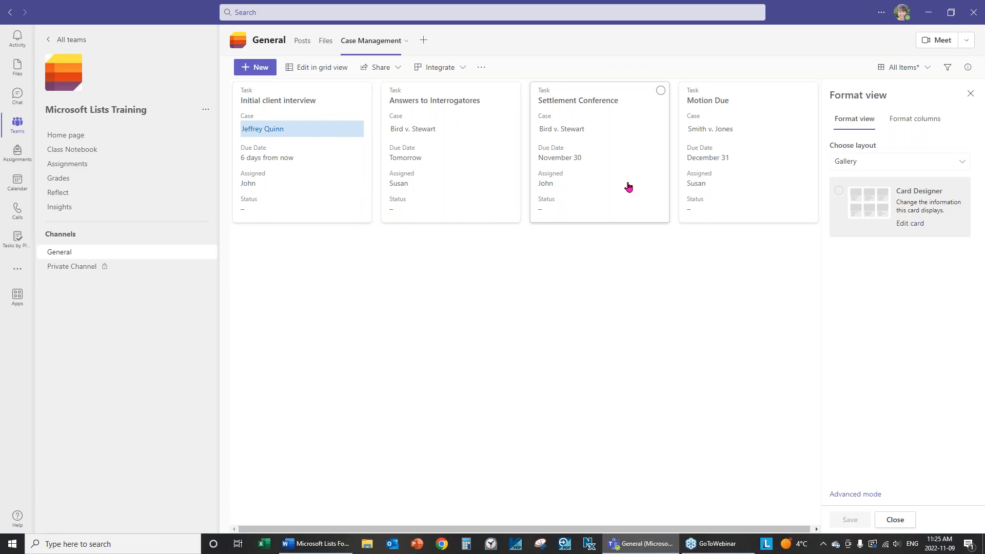
In the Card Designer, uncheck Status and keep Assigned checked on the gallery cards
click(910, 228)
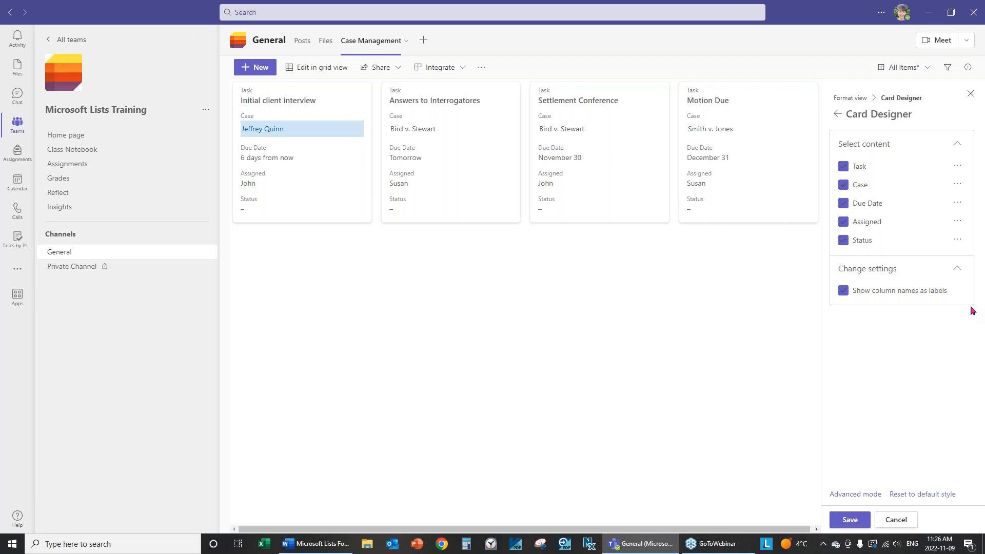
click(843, 242)
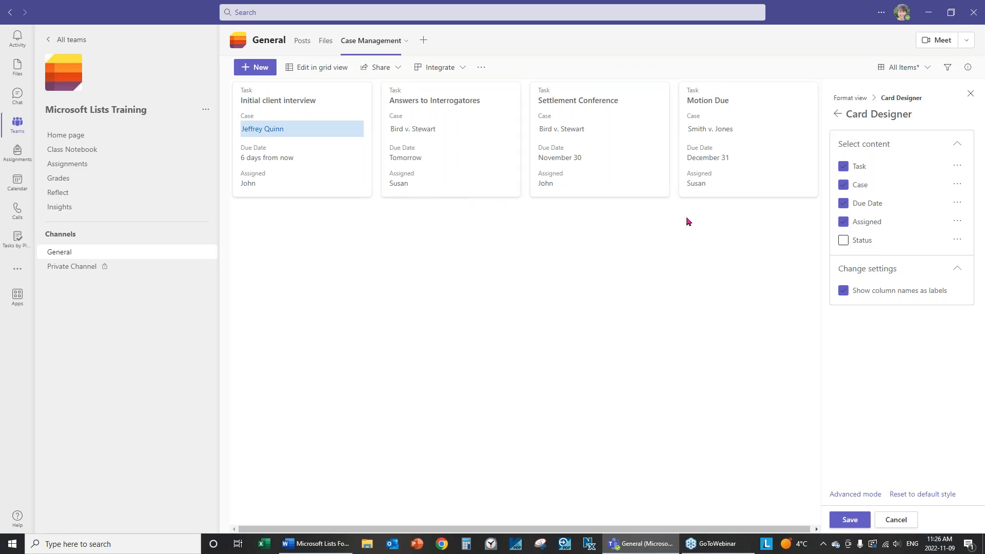
click(844, 223)
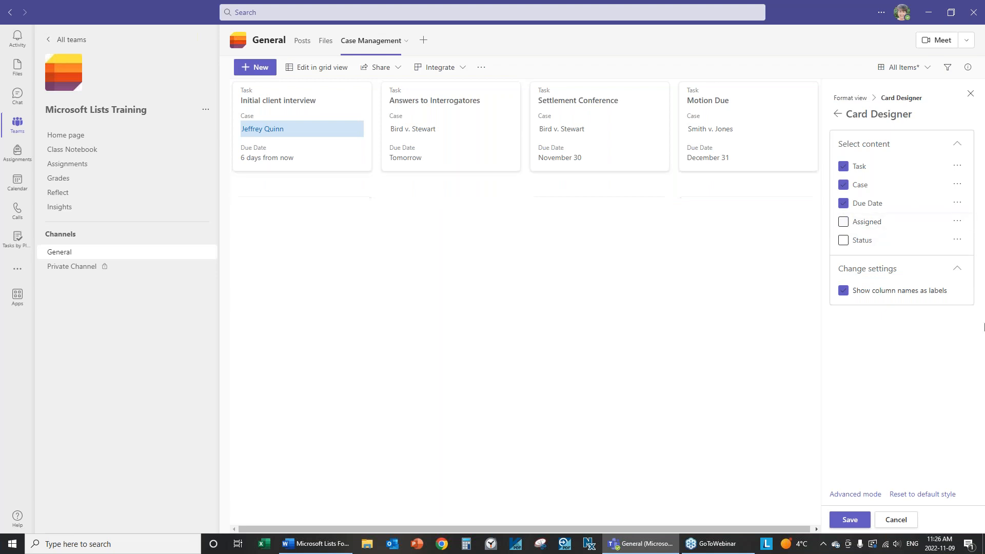
click(843, 222)
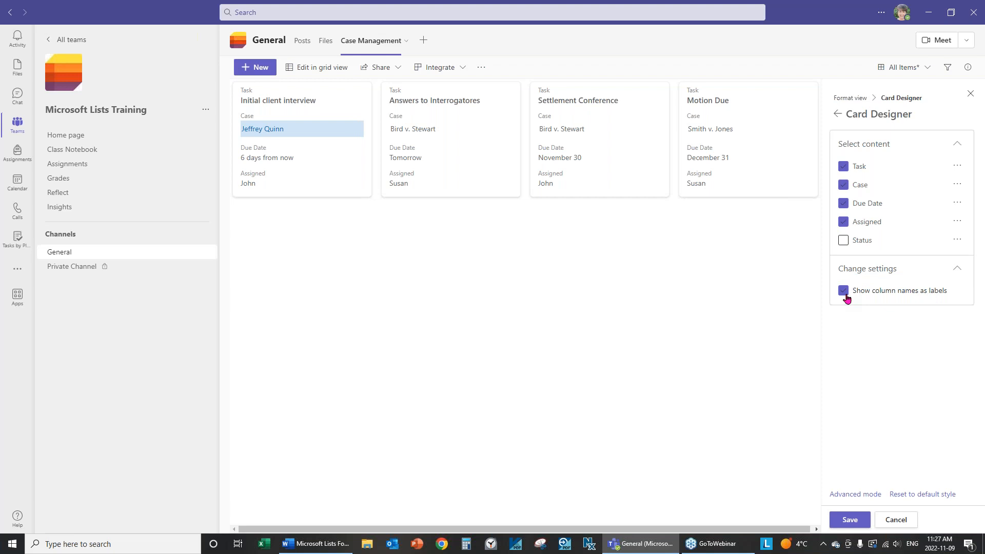
Keep column names shown as labels on the cards, then save and close the card designer
click(844, 294)
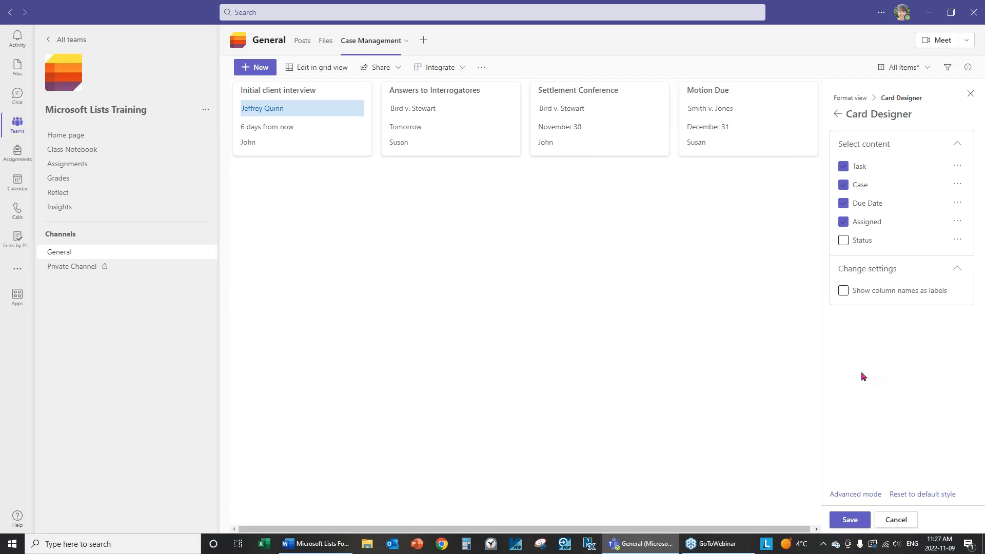
click(843, 291)
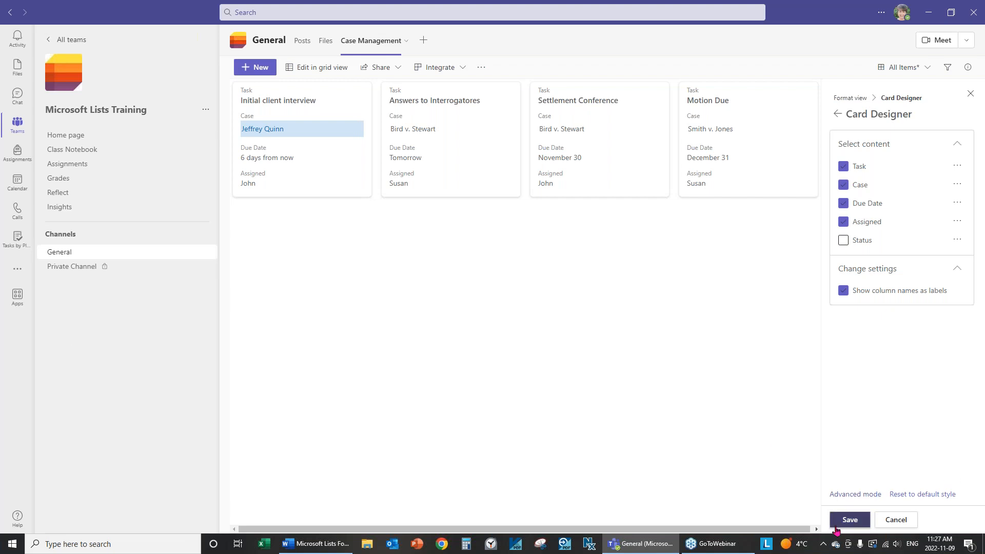
click(850, 520)
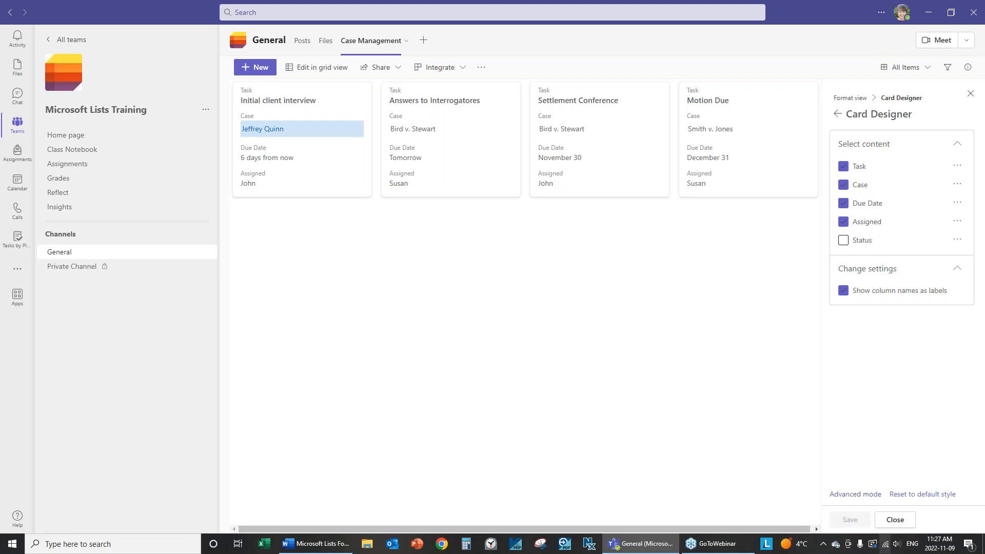
click(895, 520)
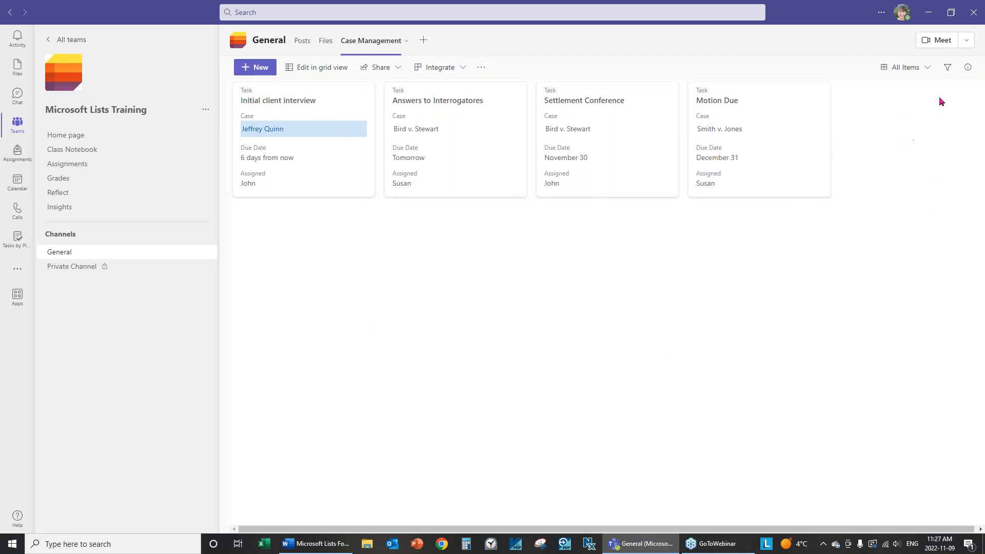
Check Status in the card designer so the gallery cards show it, and save
click(926, 69)
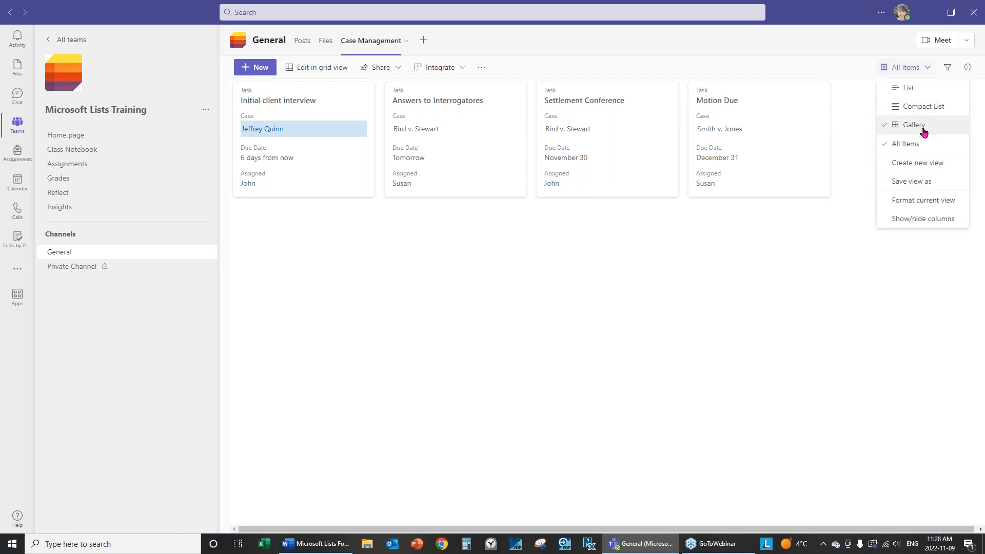
click(939, 203)
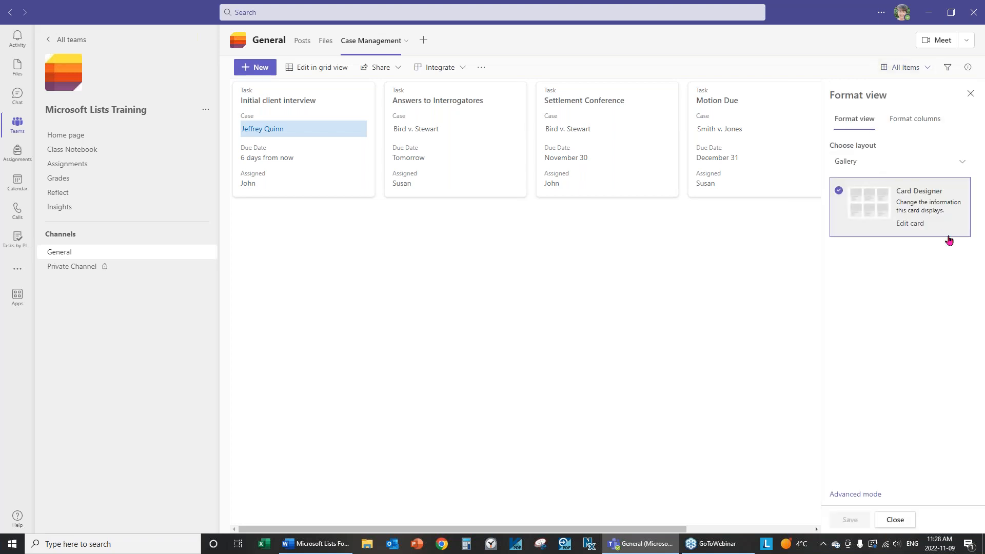
click(911, 224)
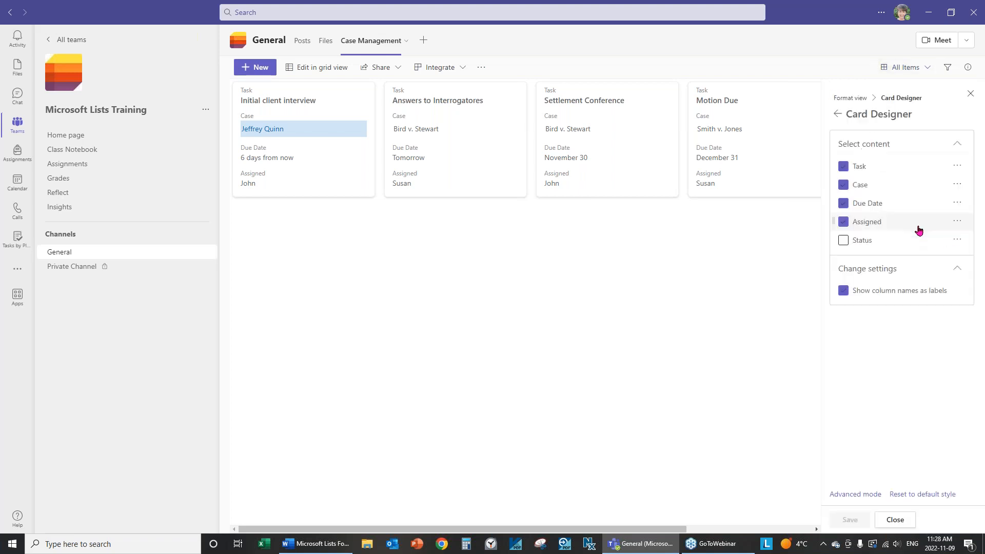
click(842, 241)
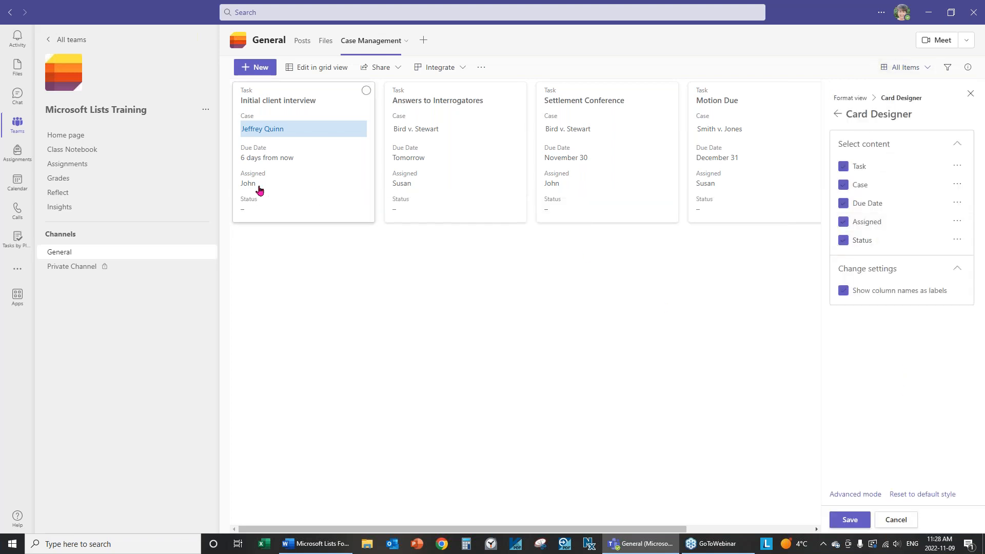
click(850, 521)
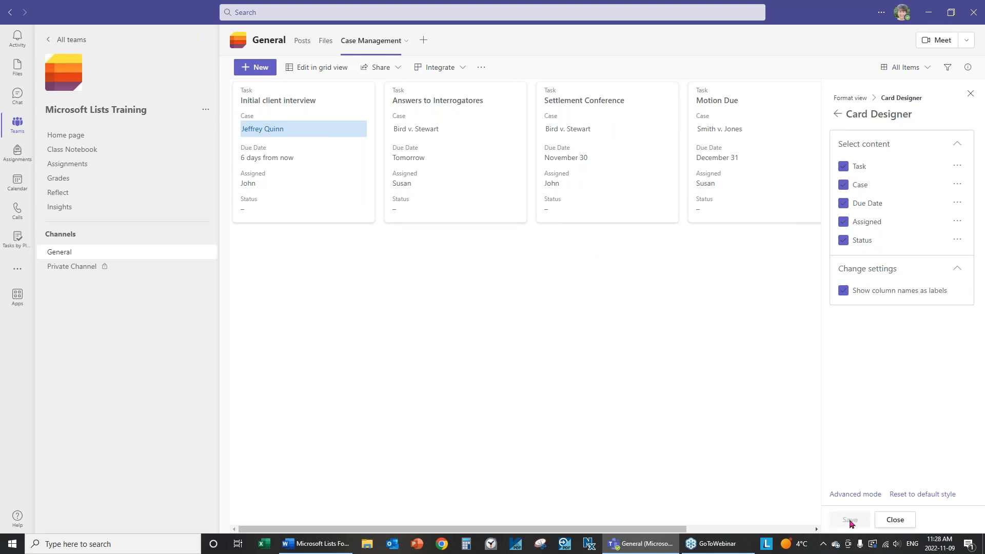
click(896, 520)
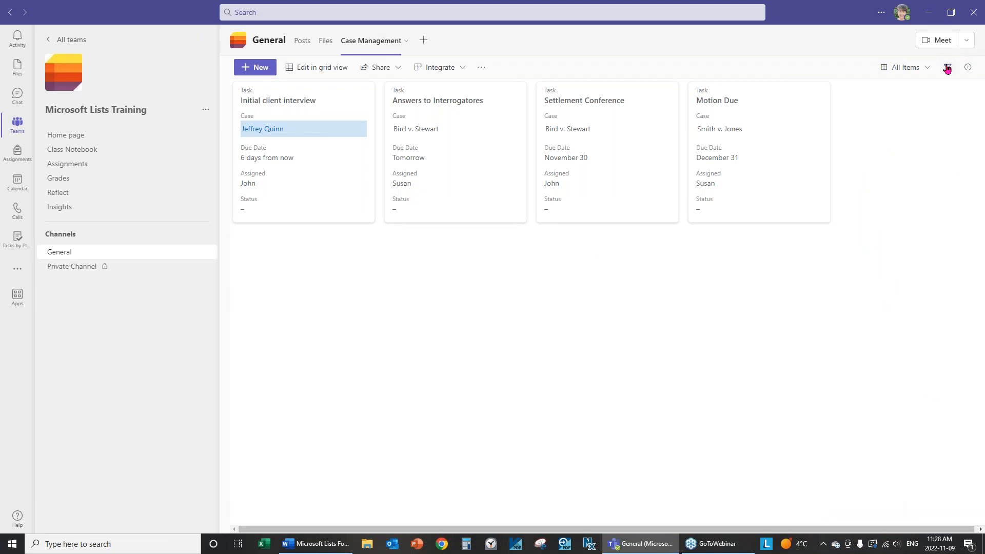
click(928, 67)
Change the All Items view layout from Gallery to List
click(917, 205)
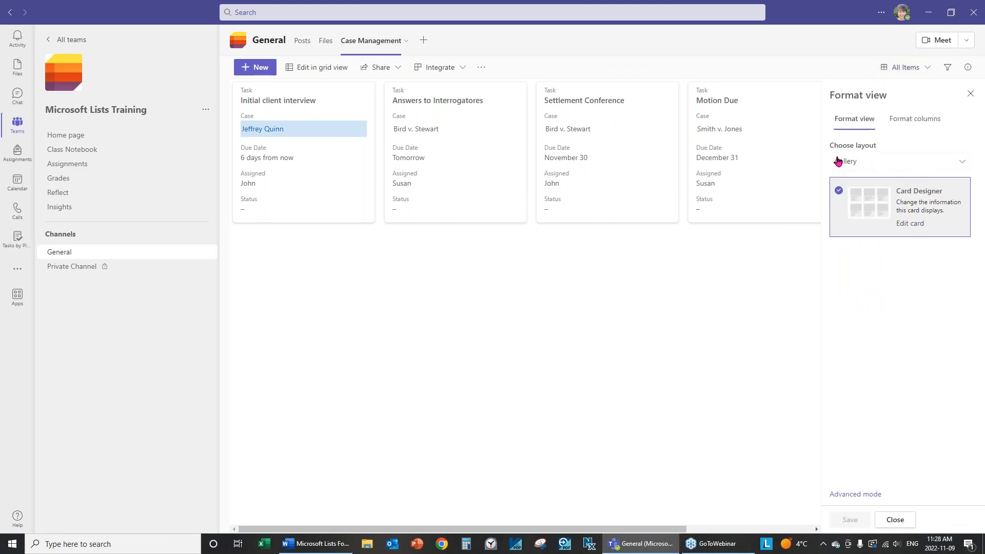
click(876, 166)
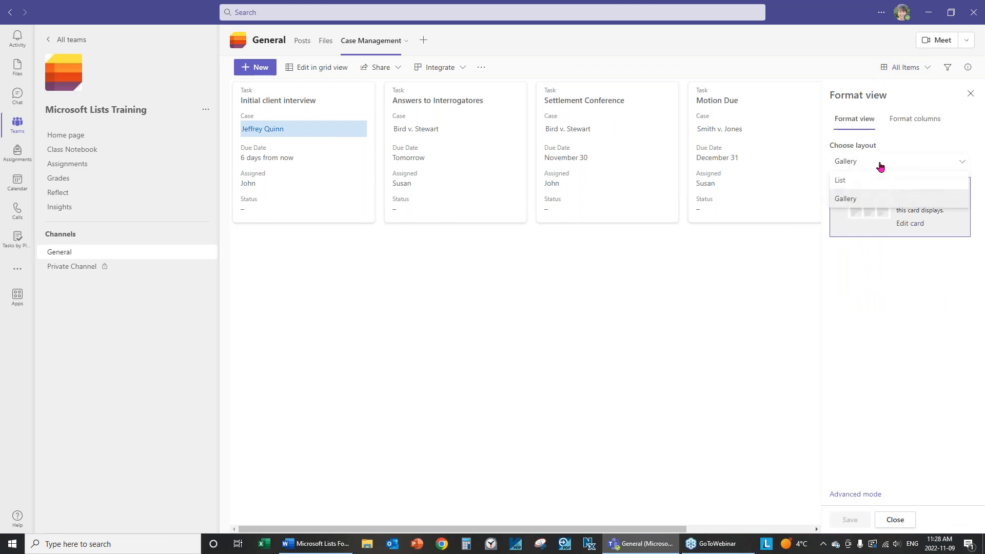
click(845, 182)
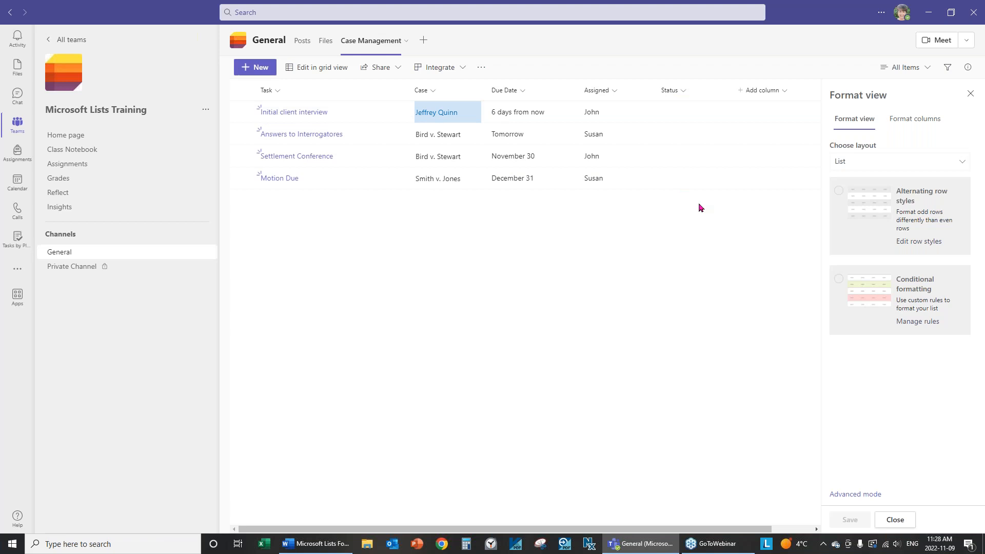
click(895, 521)
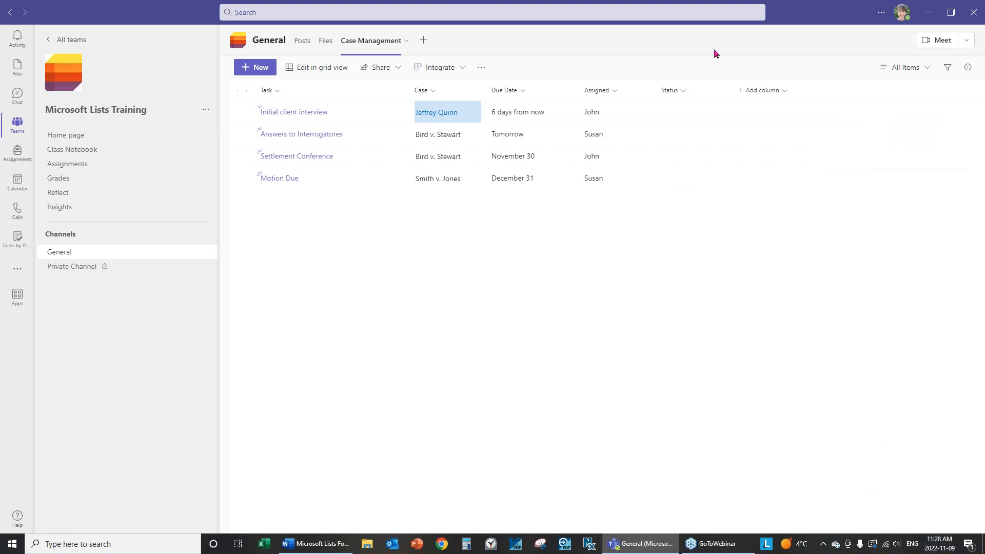
Open the Edit column pane for the Status column, currently a Number type
click(684, 90)
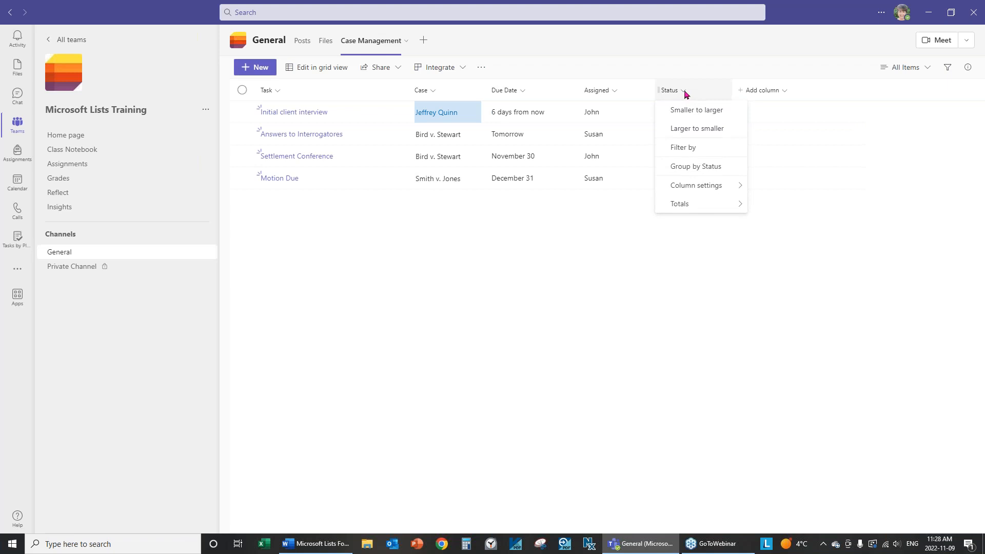
mouse_move(706, 192)
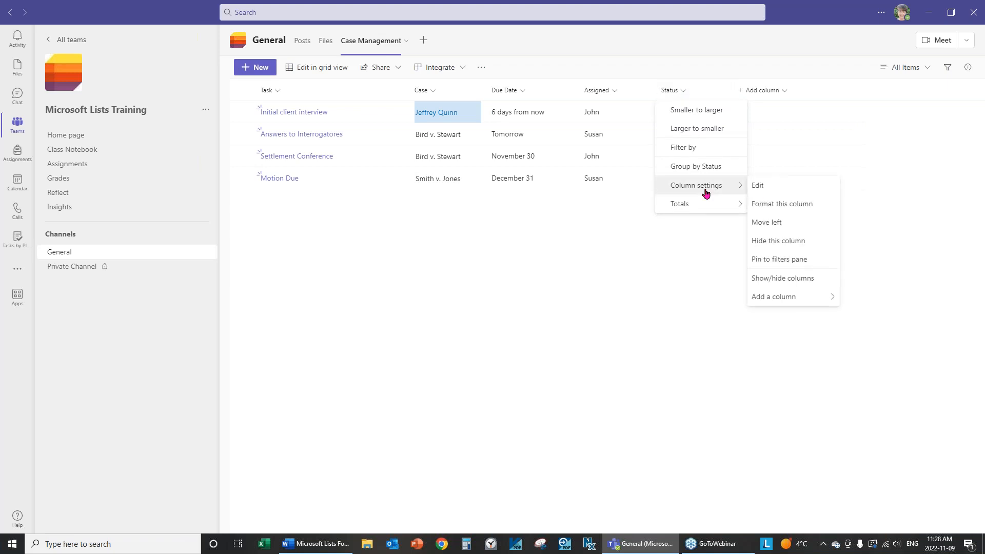
click(792, 210)
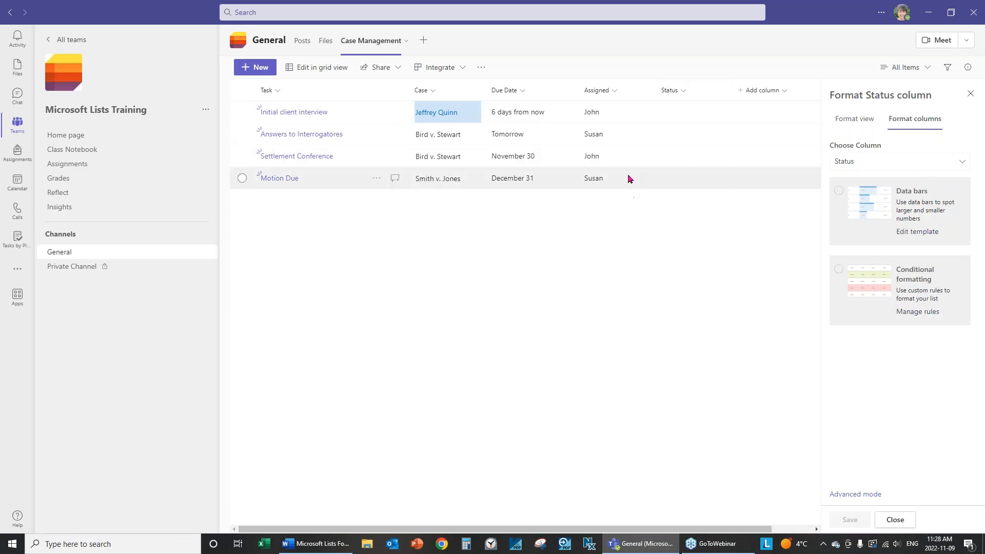
click(684, 93)
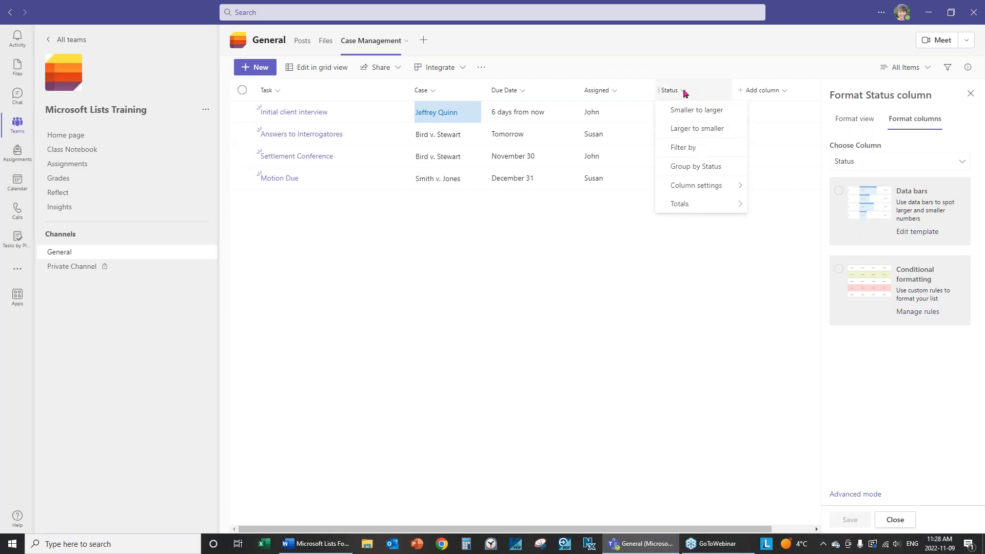
mouse_move(684, 188)
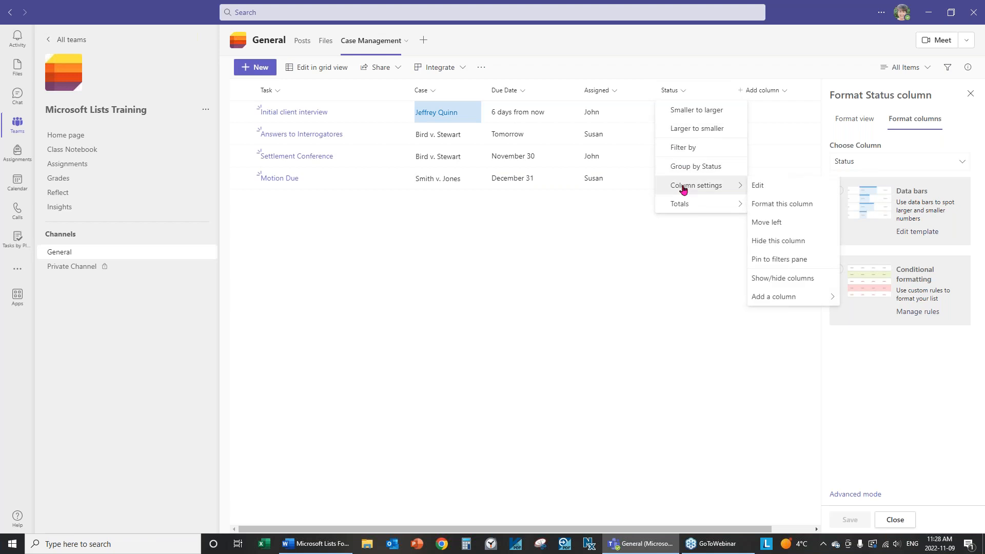
click(758, 187)
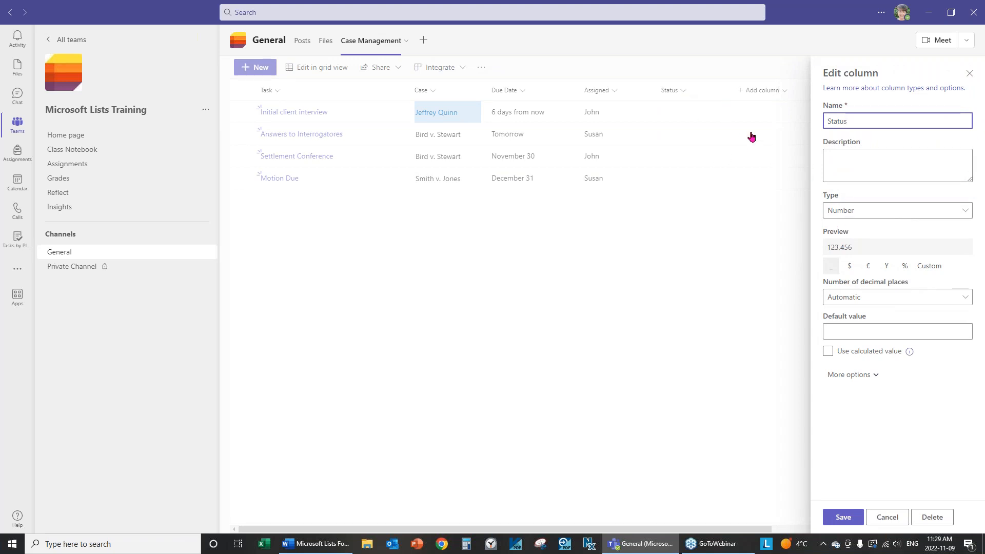
Make Status a Choice column with choices Not Started, In Progress and Completed
click(864, 212)
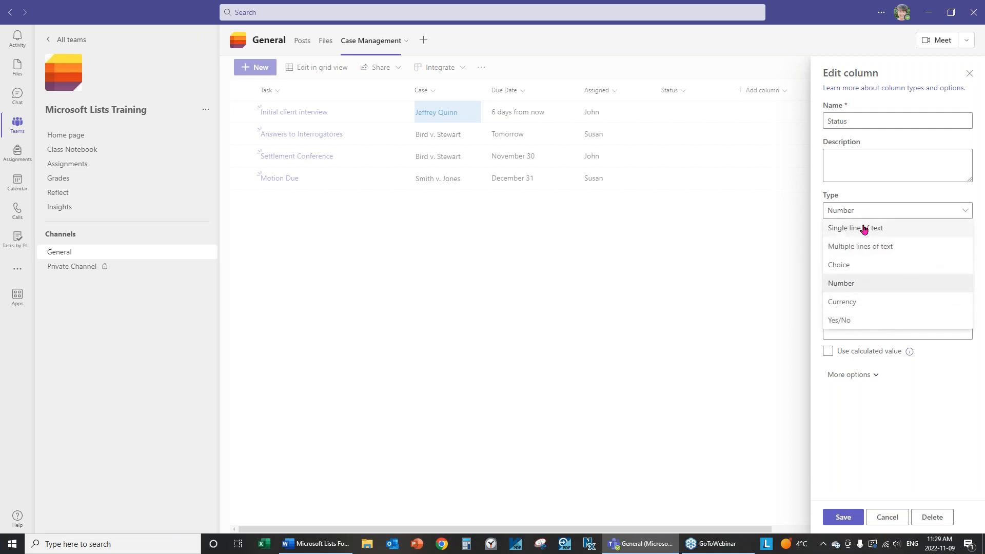
click(847, 270)
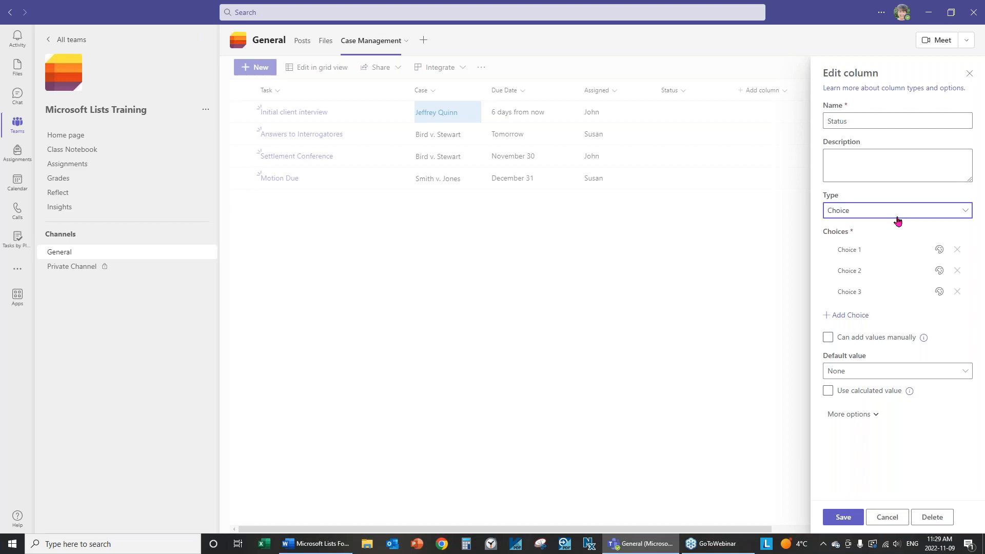
click(913, 248)
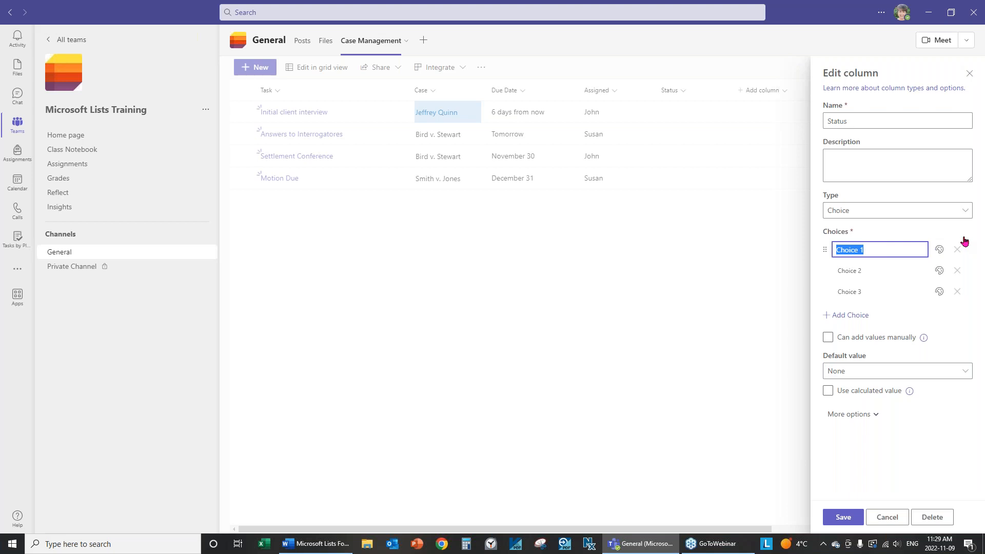
text(Not Started)
click(890, 270)
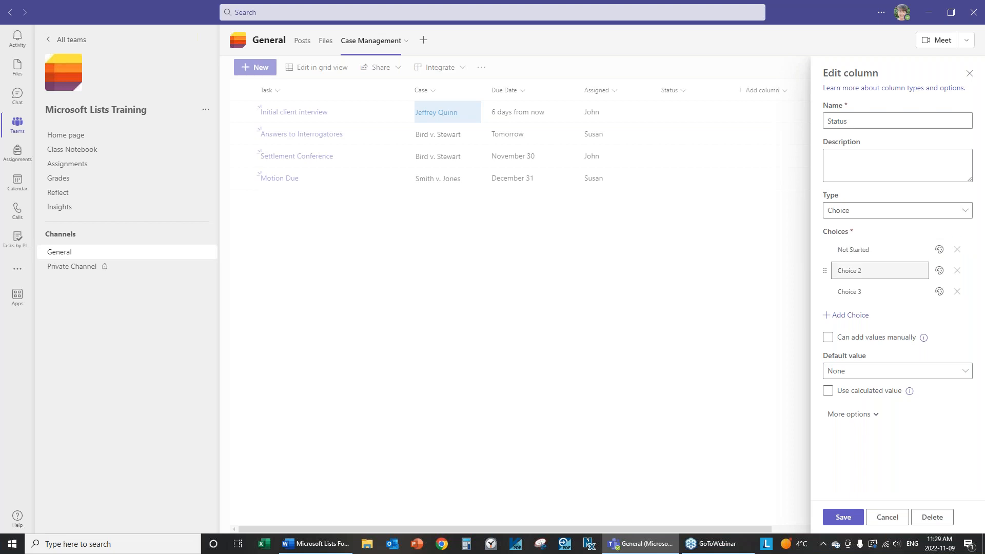
key(BackSpace)
text(In Progress)
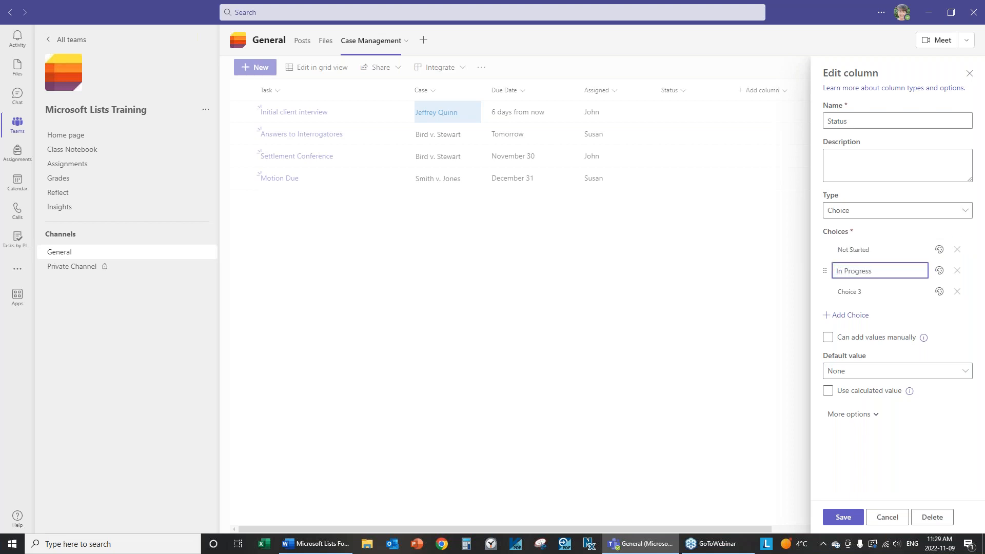
click(871, 291)
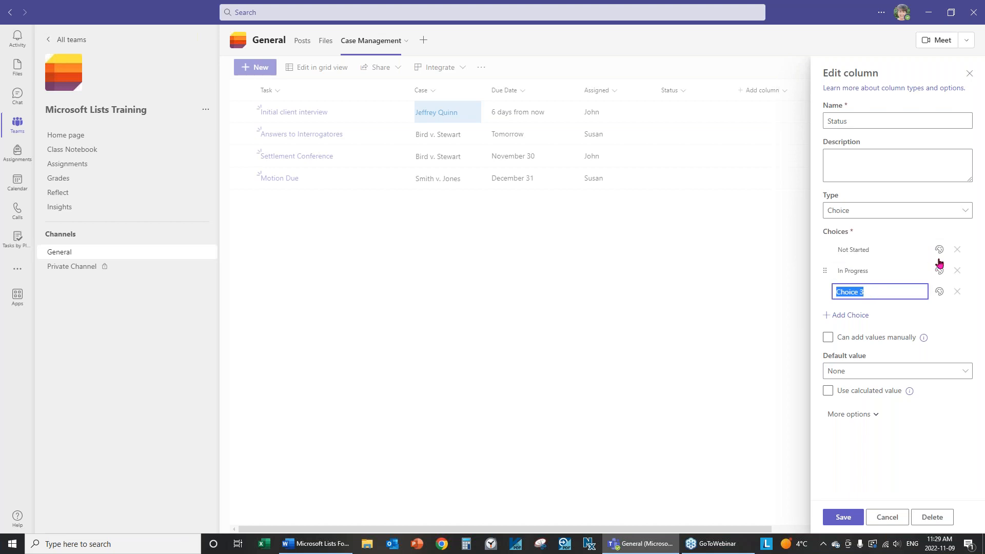
text(Completed)
Set the default to Not Started and save, confirming the Number-to-Choice change
click(838, 374)
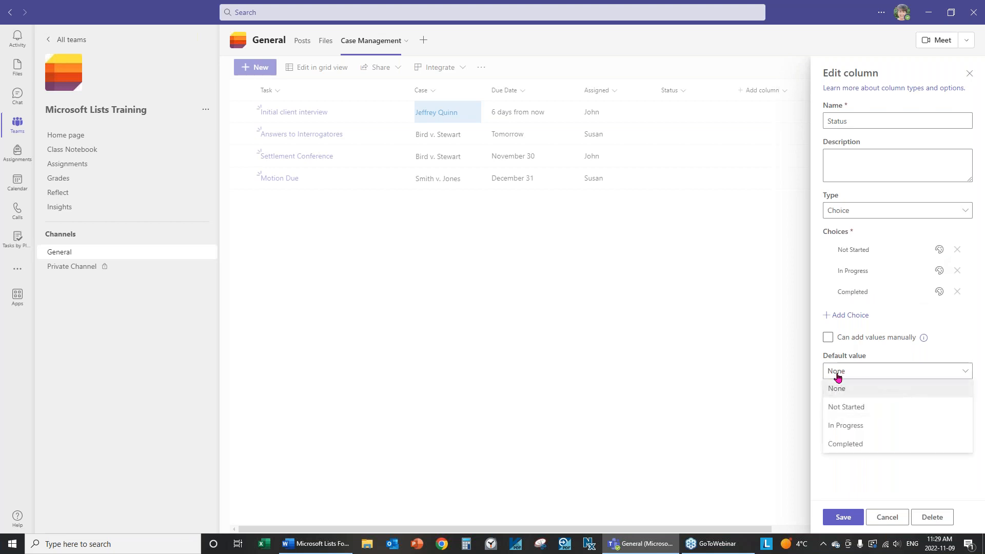
click(857, 410)
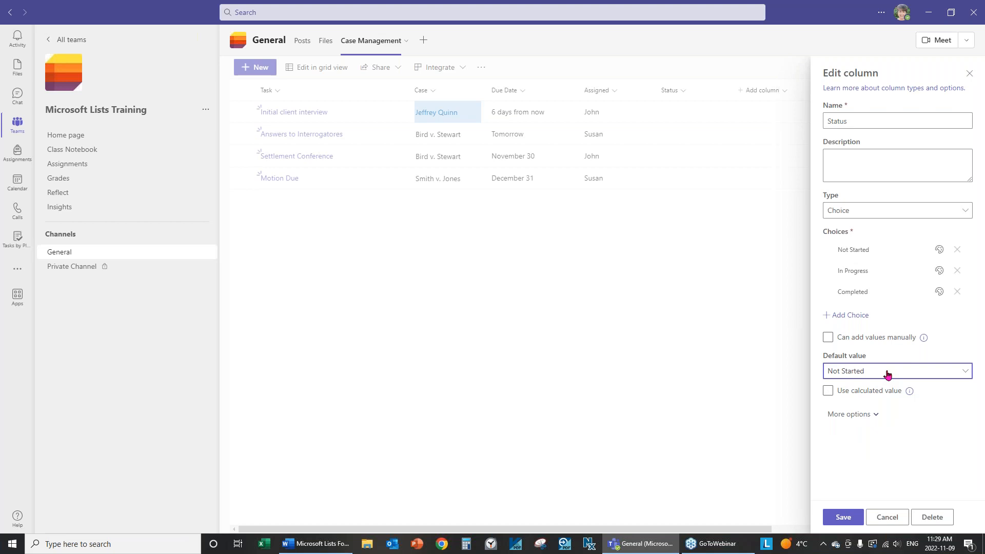
click(843, 516)
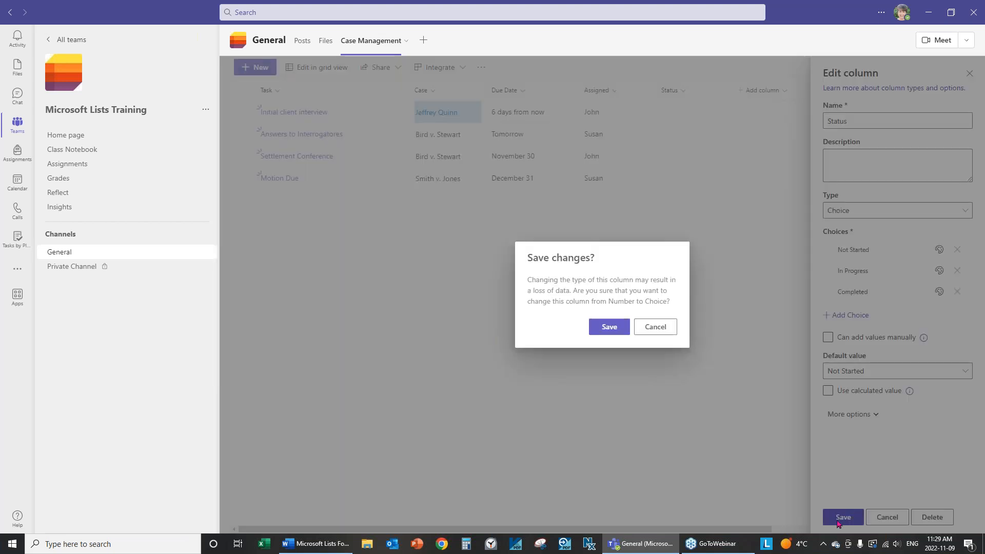
click(605, 328)
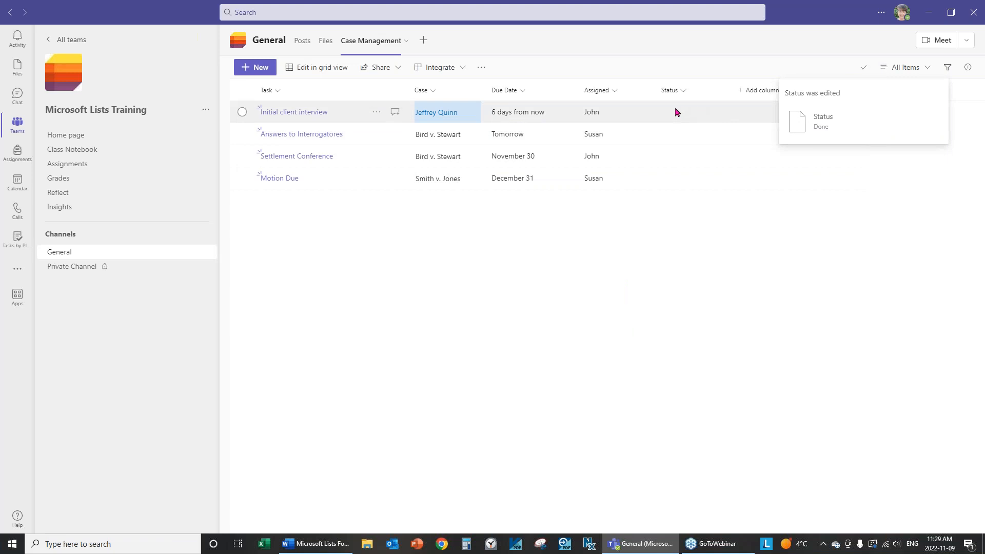
Set Initial client interview and Answers to Interrogatores to Not Started
click(663, 118)
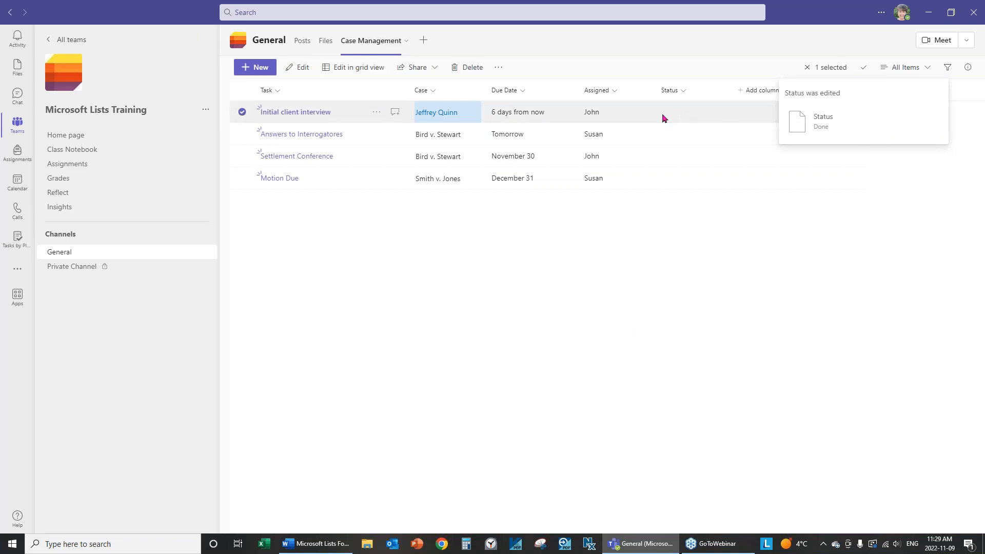
click(329, 114)
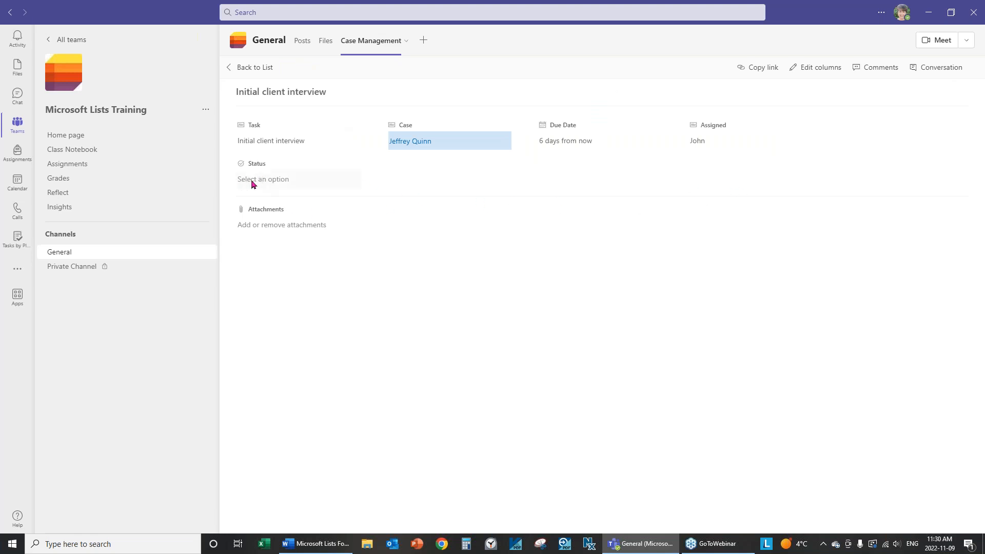
click(275, 180)
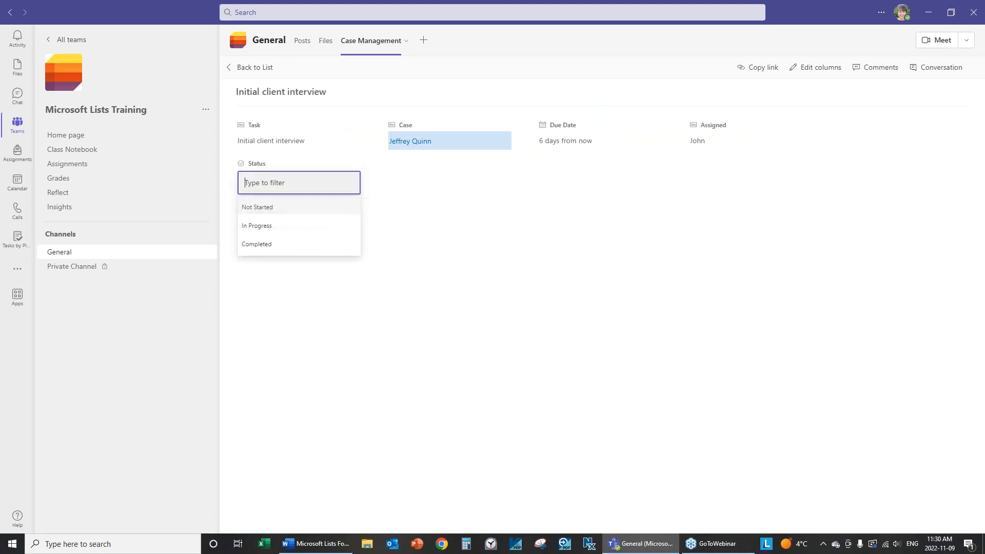
click(264, 212)
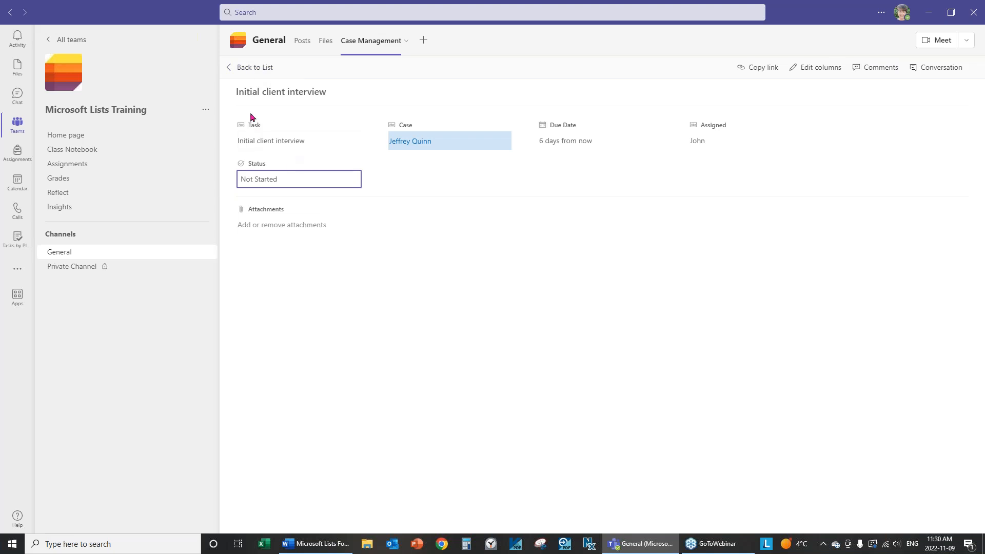
click(254, 74)
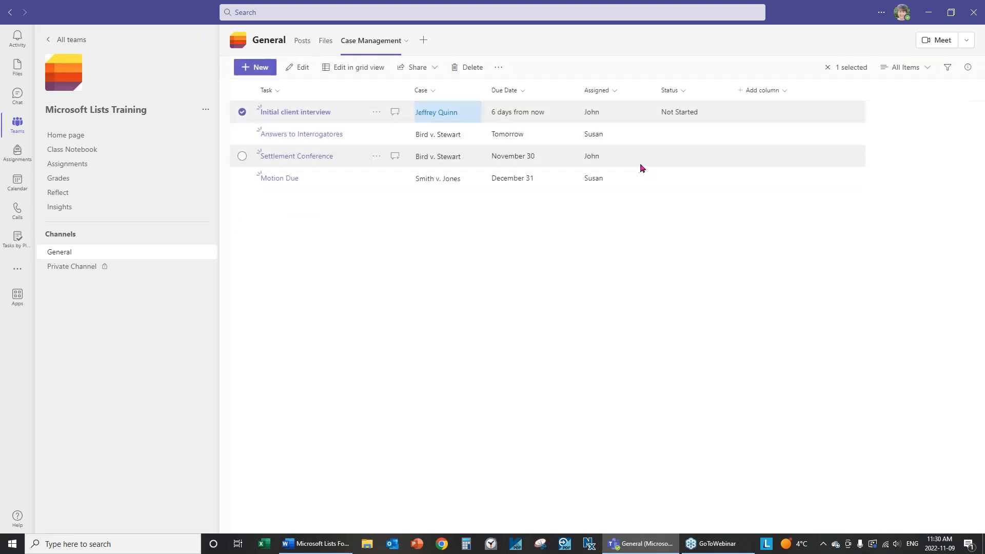
click(687, 138)
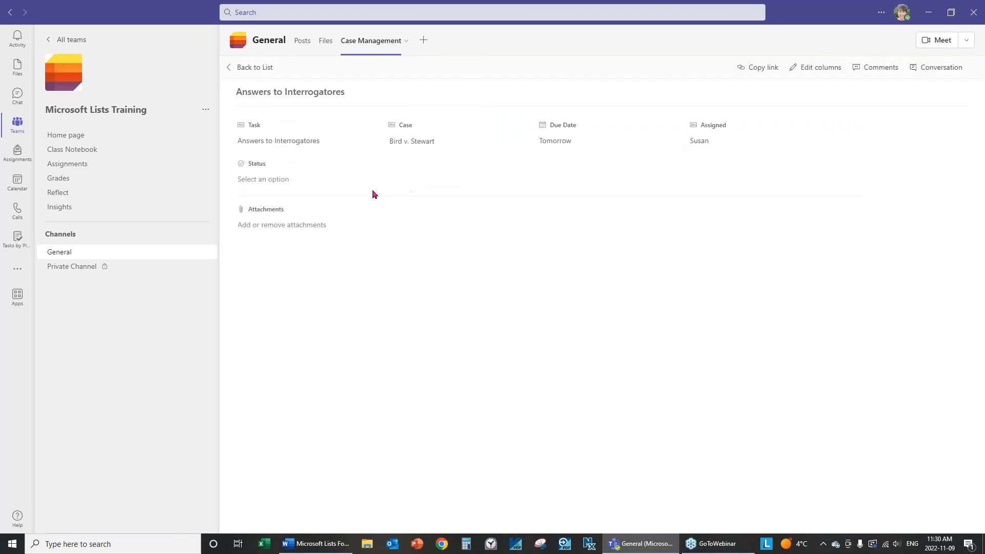
click(277, 183)
click(267, 207)
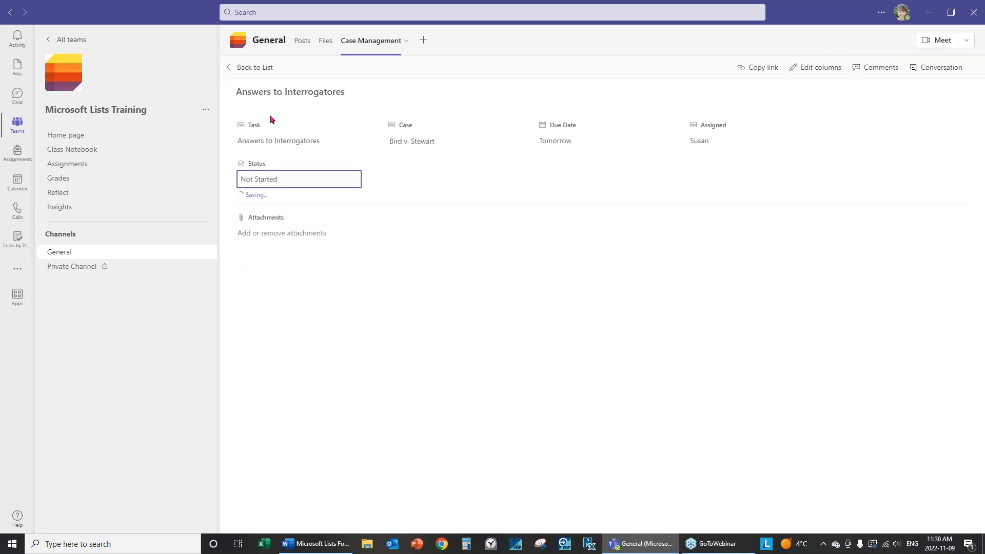
click(250, 68)
Set Settlement Conference and Motion Due to Not Started
click(682, 164)
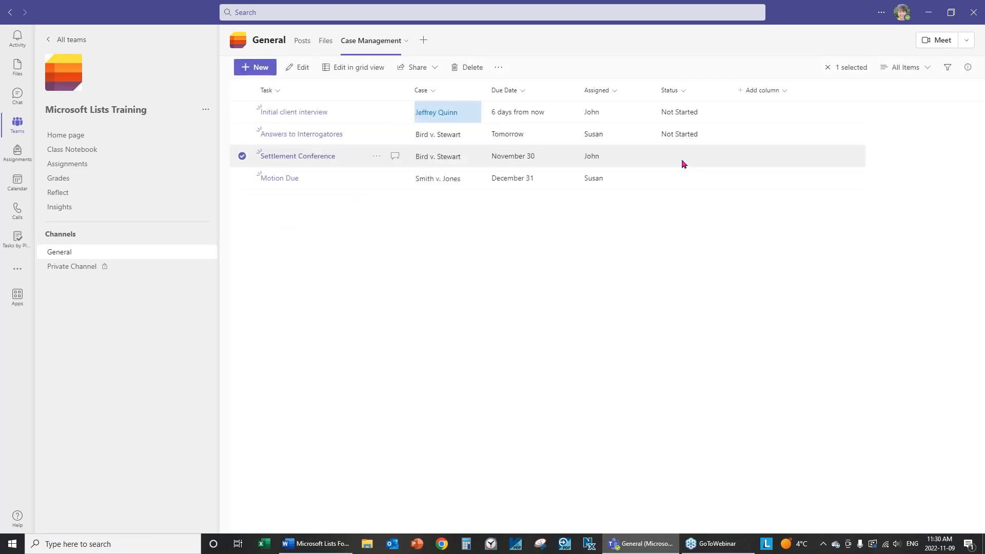
click(261, 179)
click(267, 208)
click(270, 70)
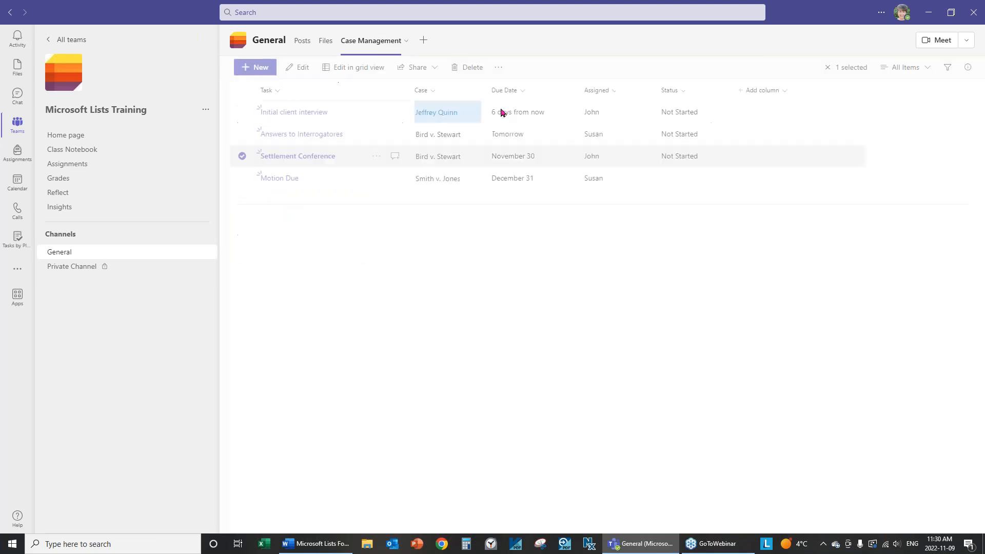
click(679, 184)
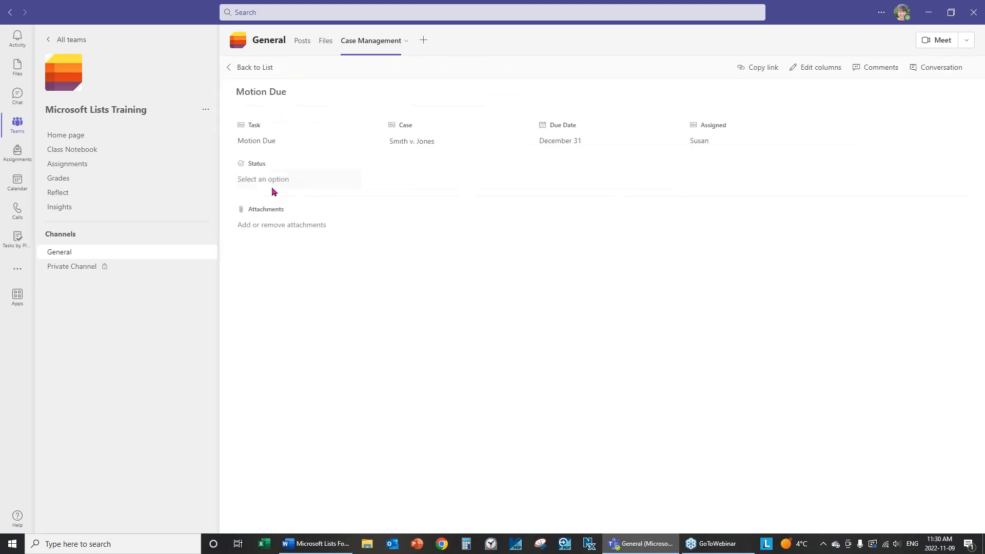
click(261, 179)
click(263, 206)
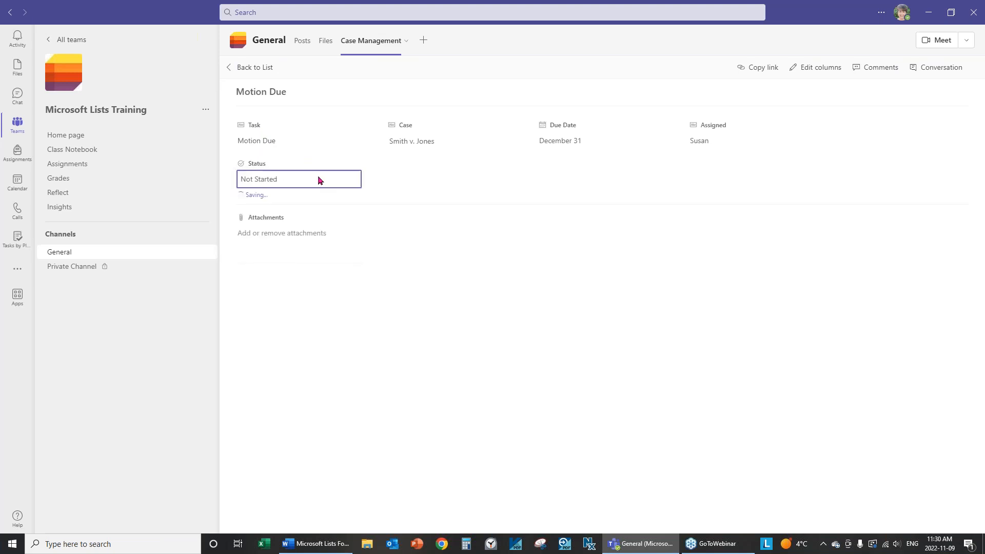
click(256, 69)
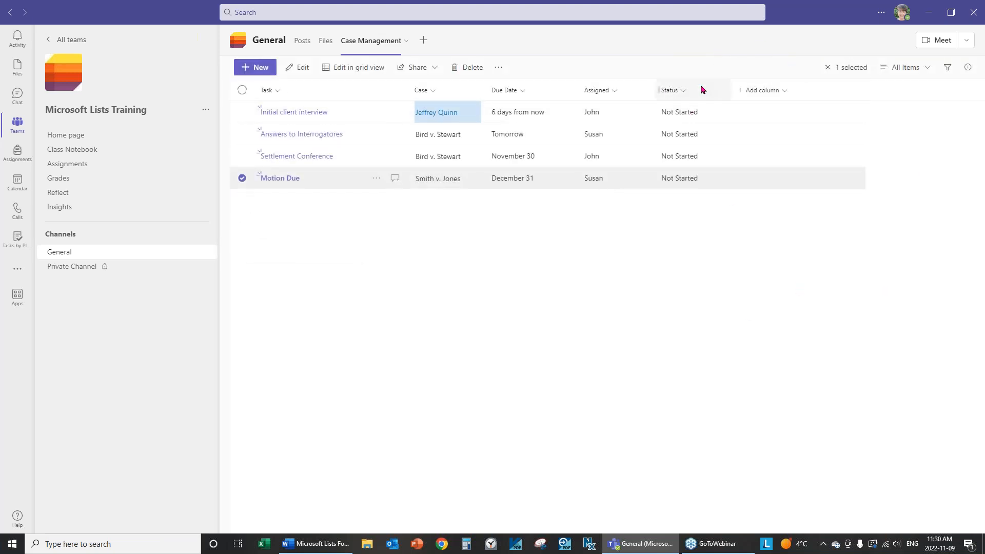
Apply Choice pills formatting to the Status column and open its per-choice styles
click(684, 91)
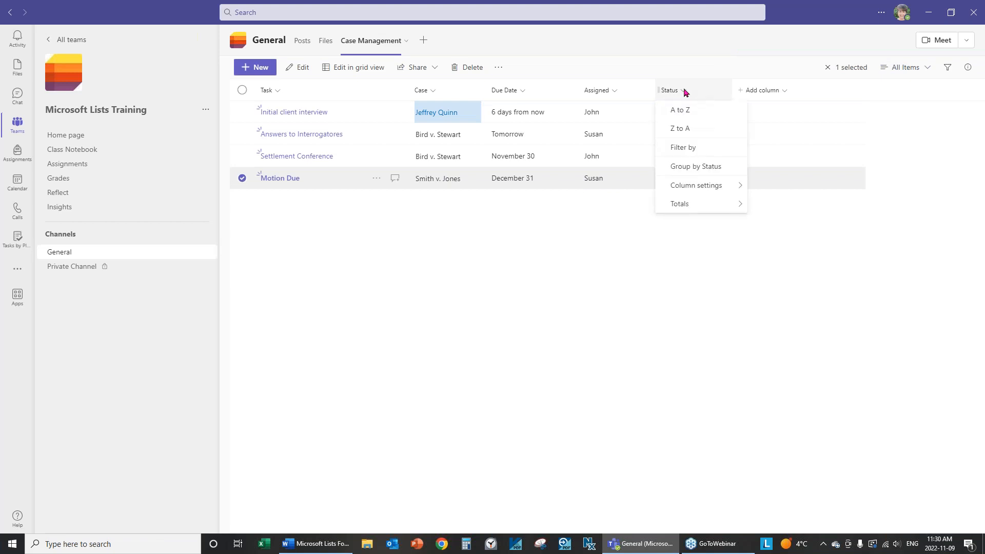
mouse_move(685, 186)
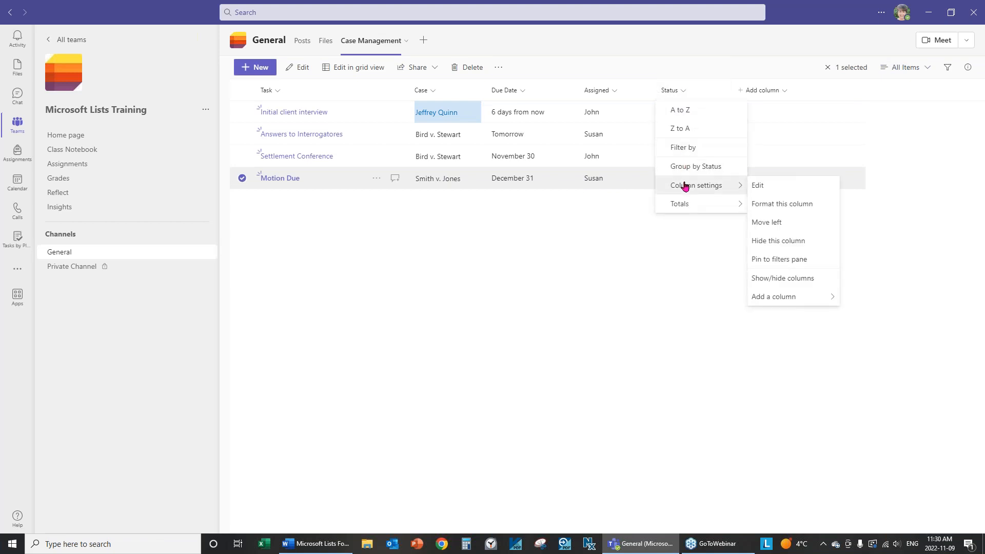
click(802, 210)
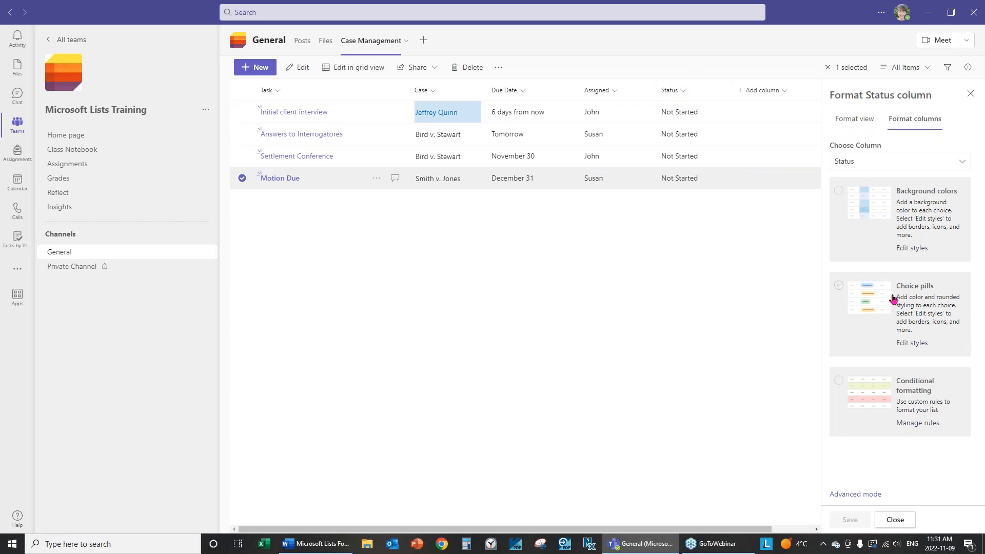
click(905, 343)
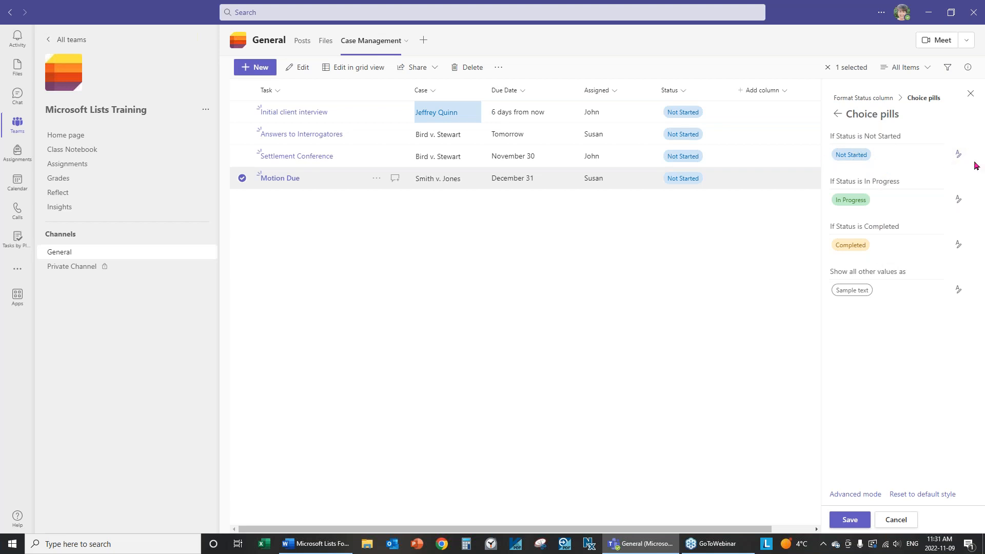
Fill the Not Started pill gold and the Completed pill bright red, then save
click(957, 156)
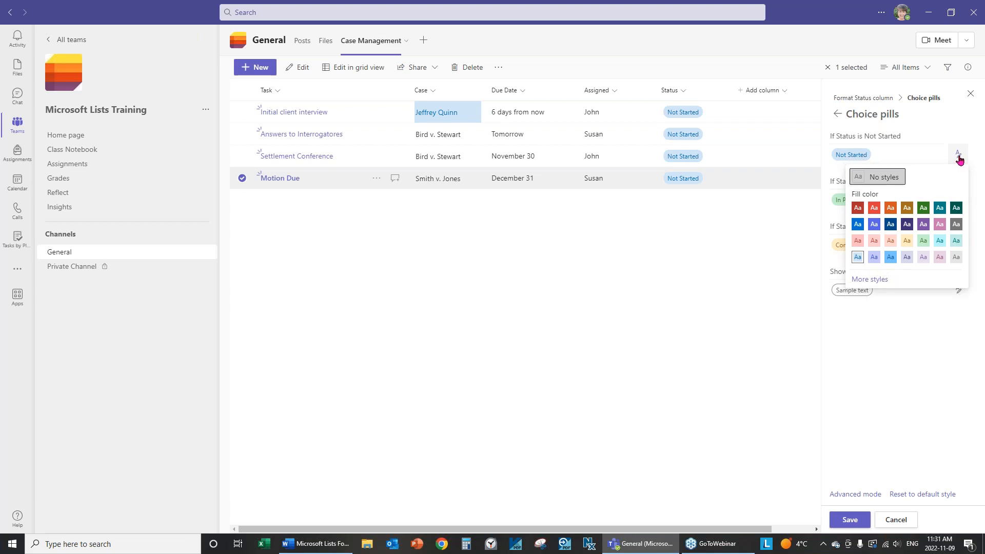
click(907, 241)
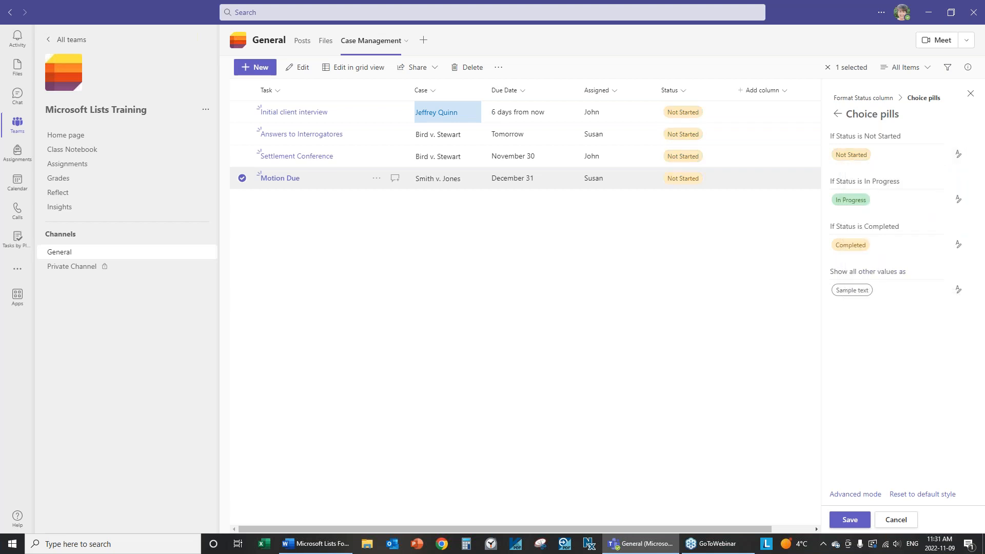
click(958, 246)
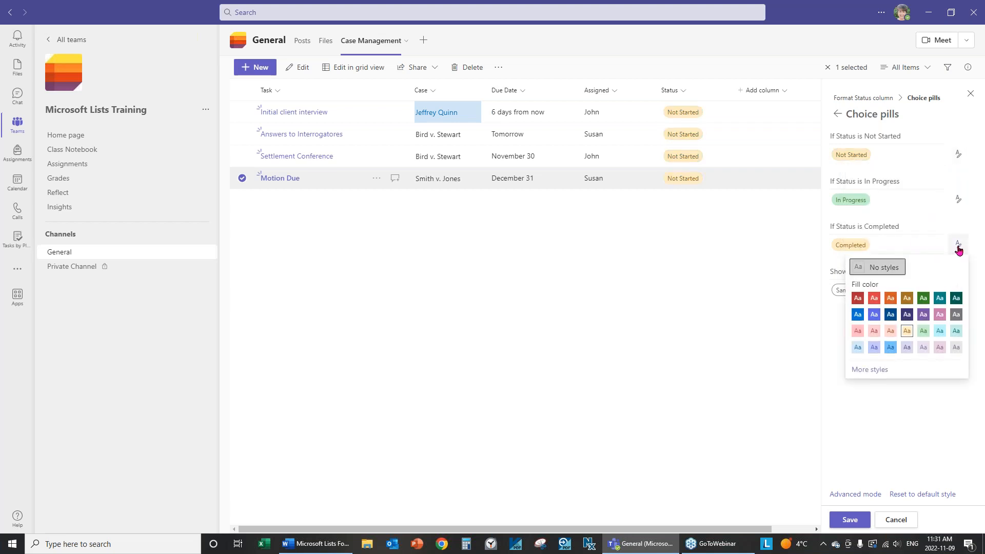
click(857, 298)
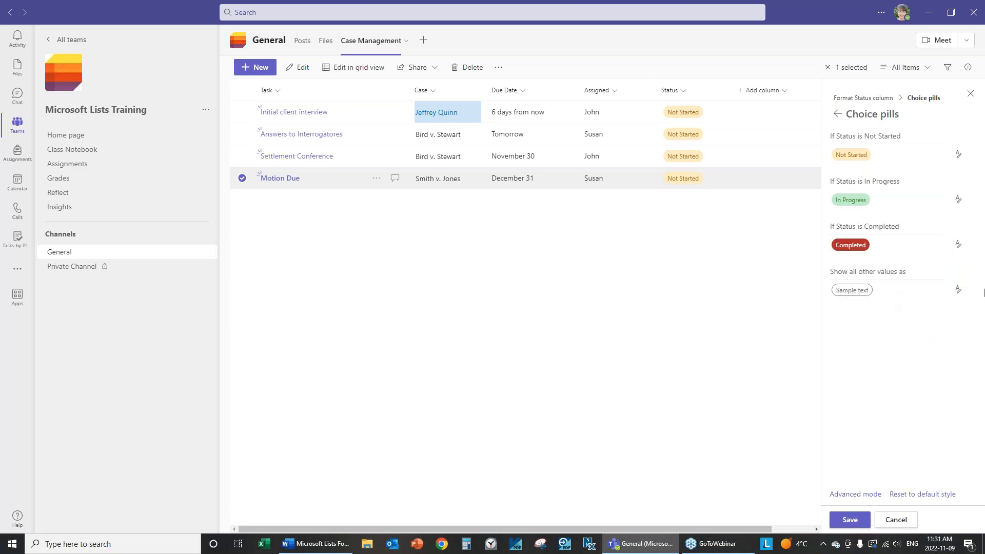
click(957, 244)
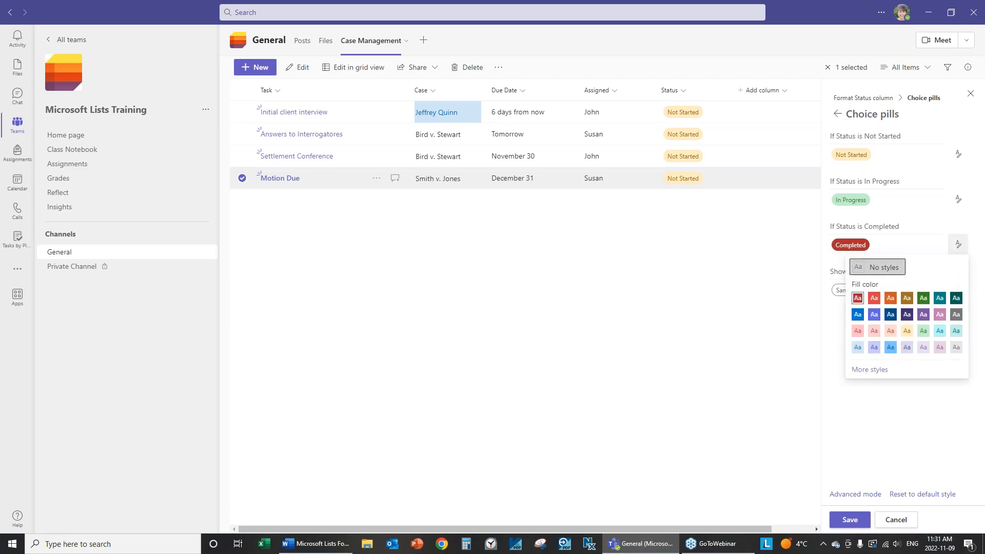
click(874, 299)
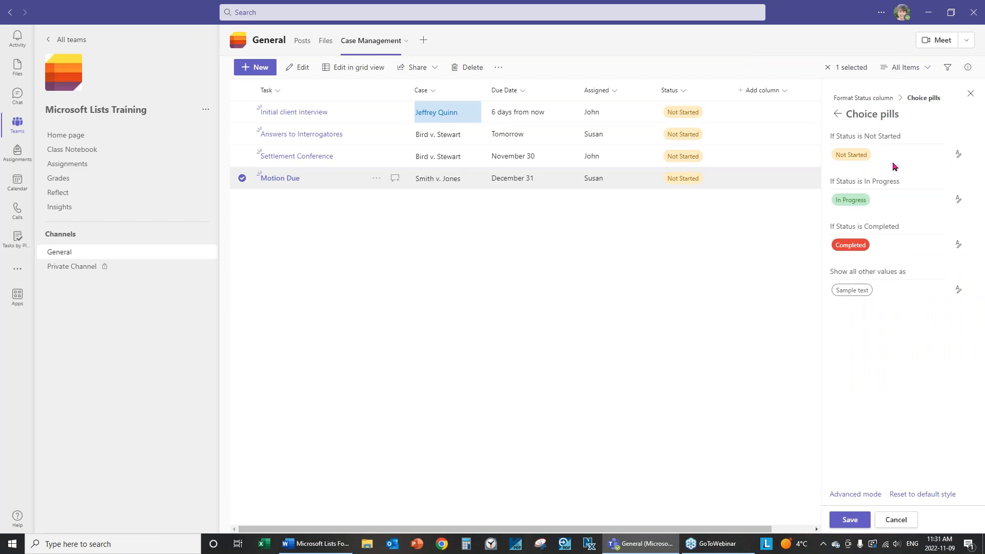
click(849, 519)
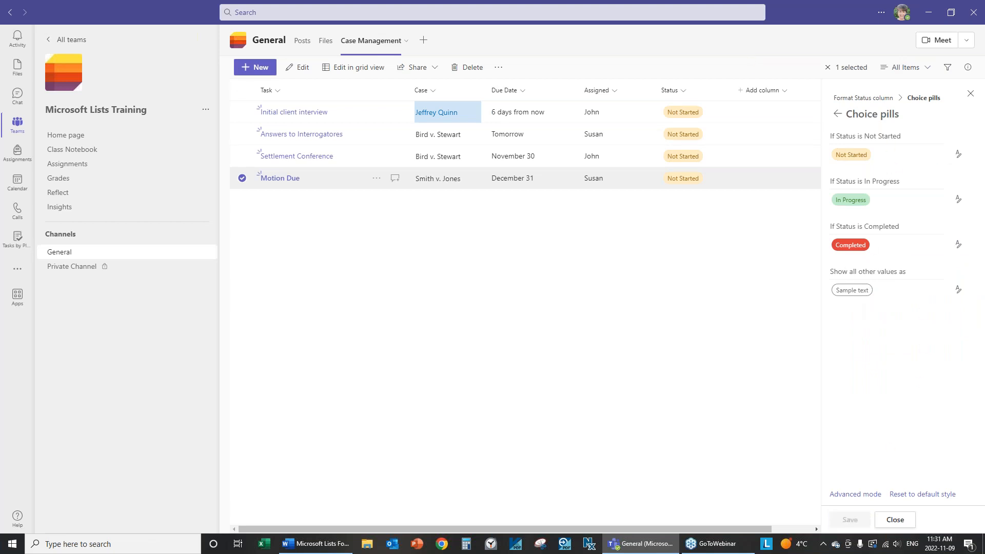
click(901, 526)
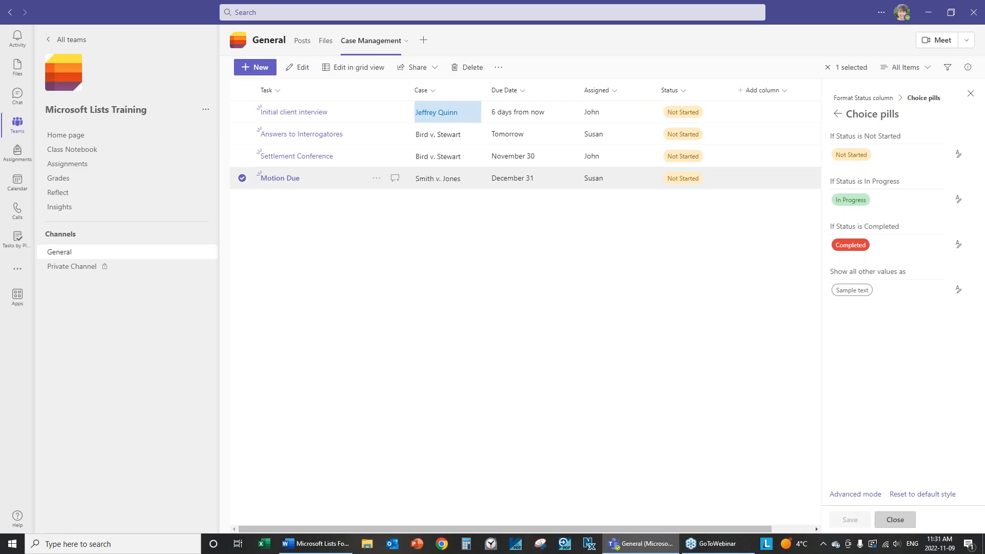
Mark Initial client interview's Status as Completed
click(691, 117)
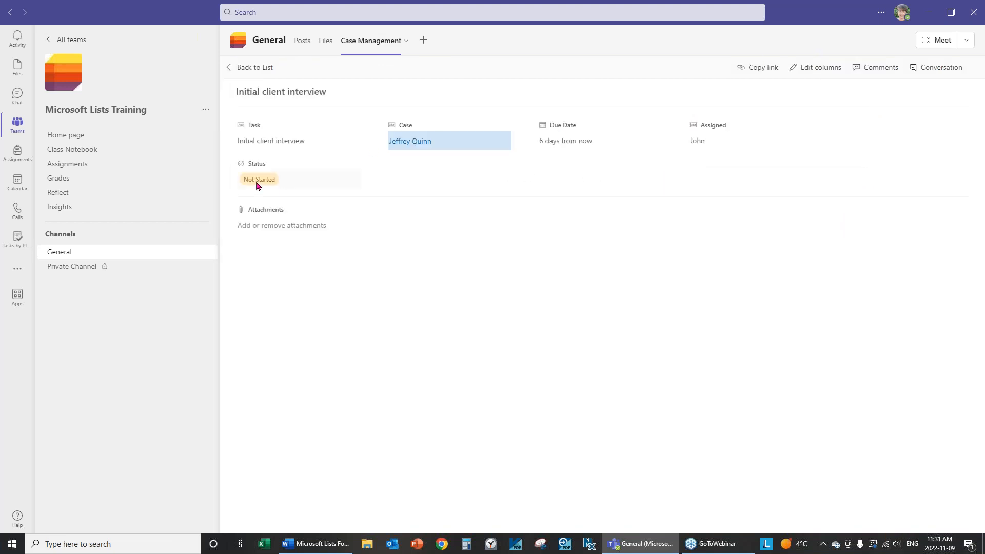
click(258, 184)
click(252, 248)
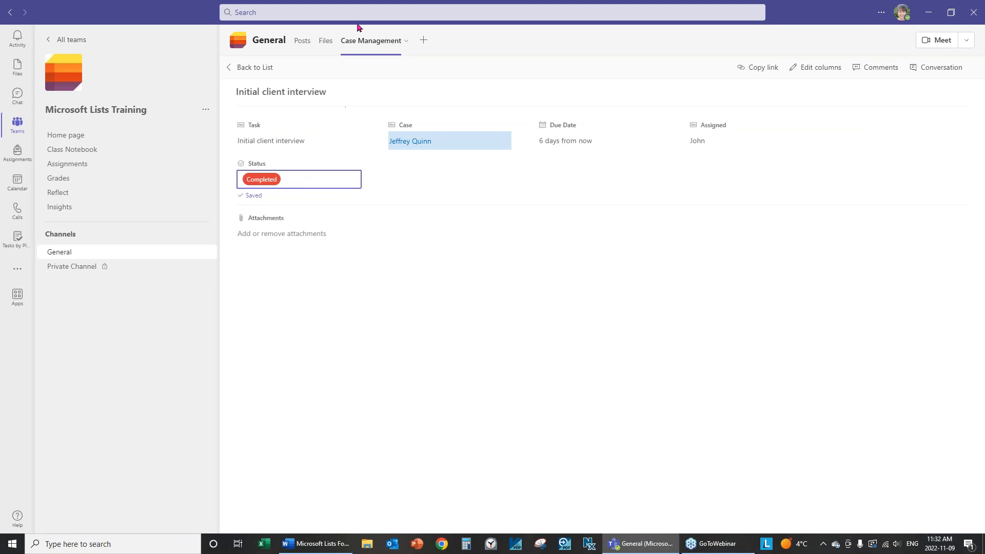
click(249, 68)
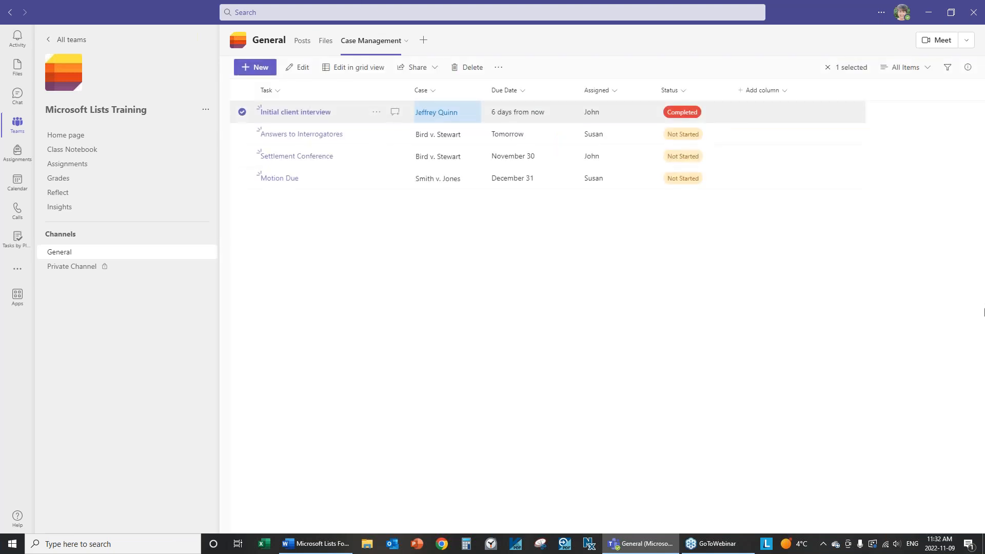
Switch back to Gallery view and save the cards without column name labels
click(930, 71)
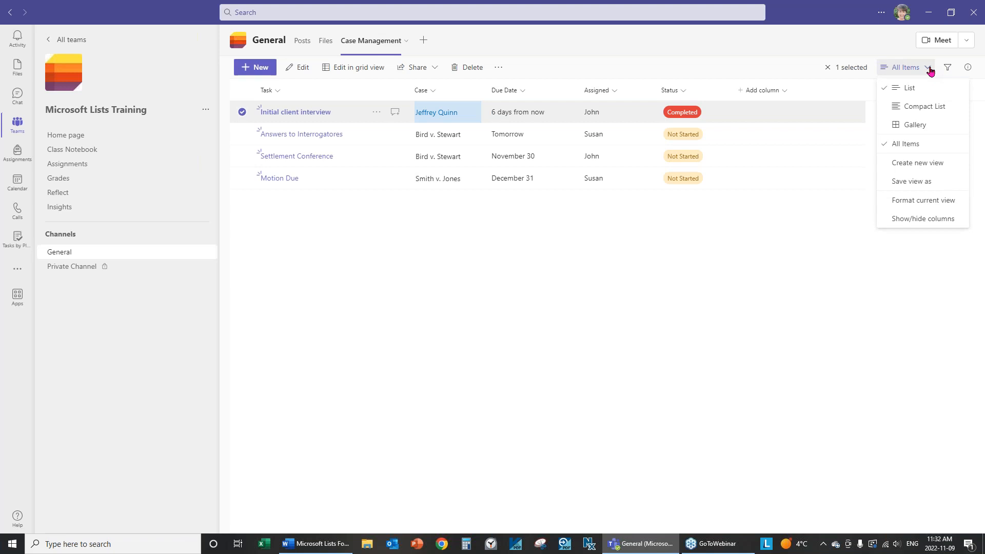
click(903, 125)
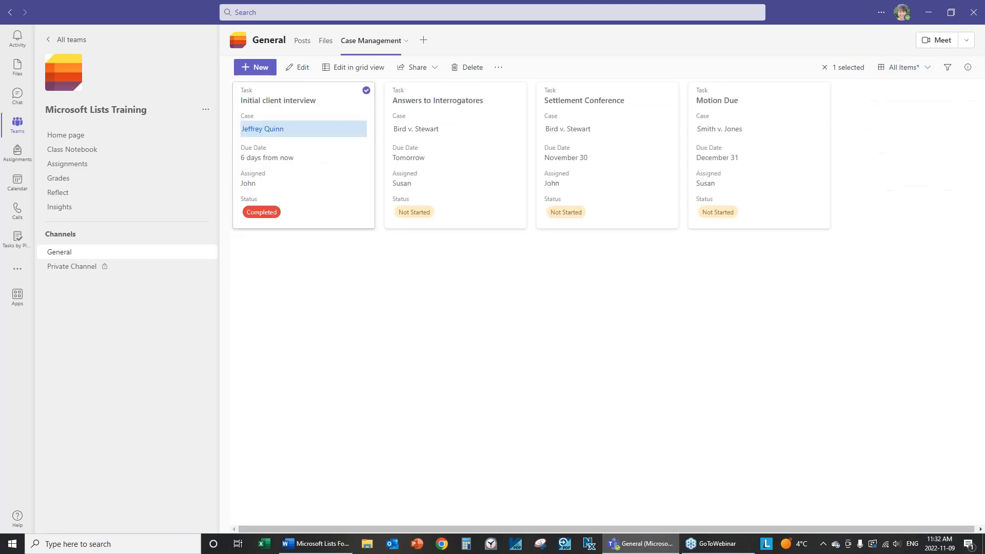
click(927, 69)
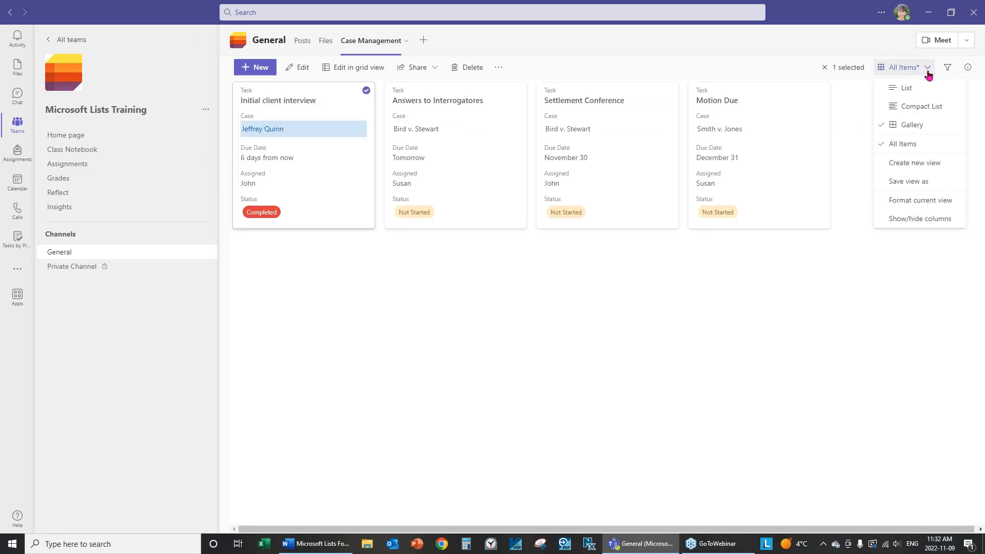
click(926, 201)
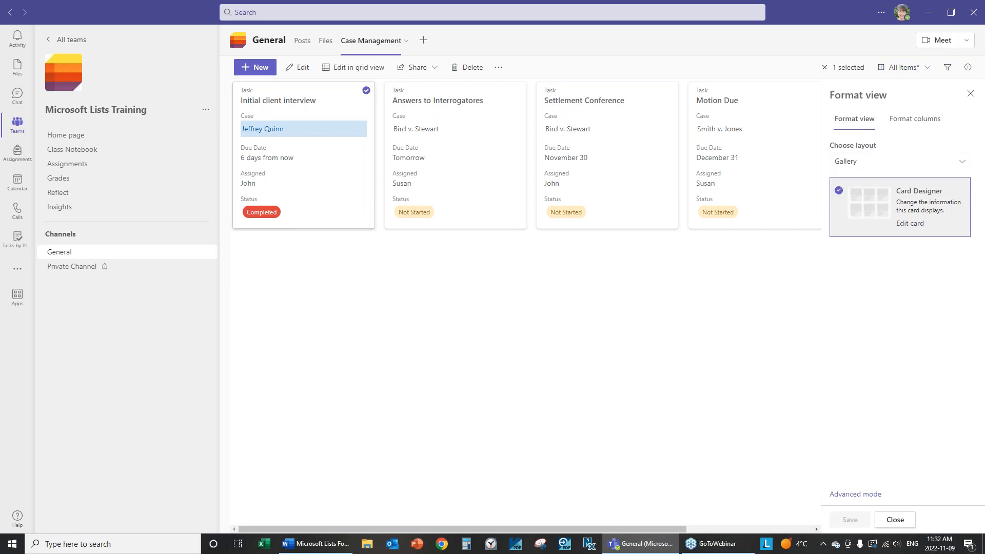
click(919, 204)
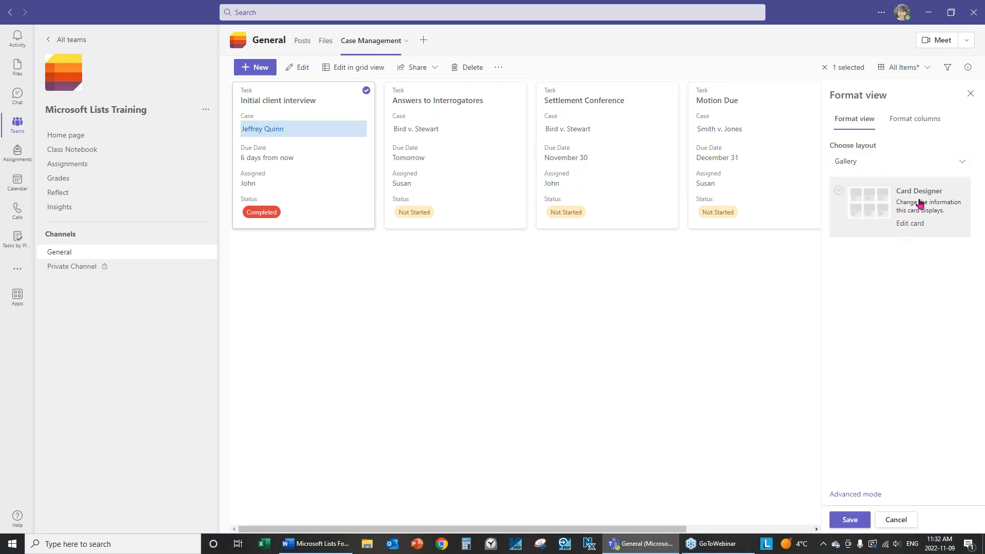
click(909, 222)
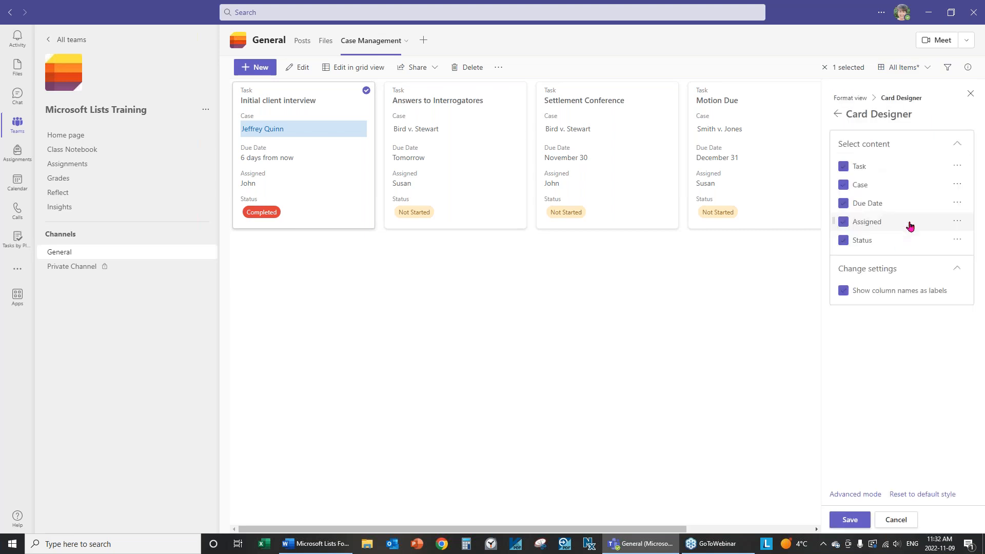
click(843, 292)
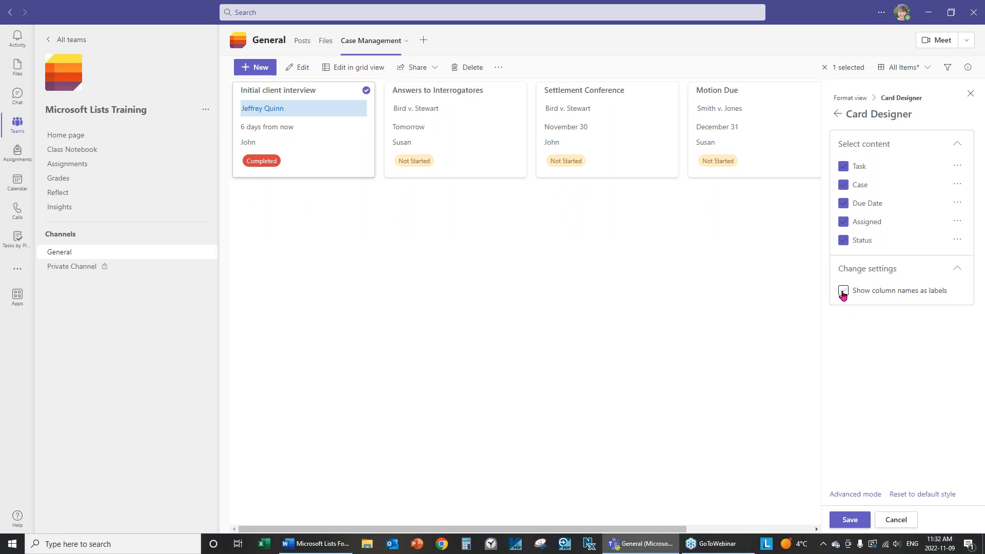
click(844, 291)
click(844, 291)
click(851, 519)
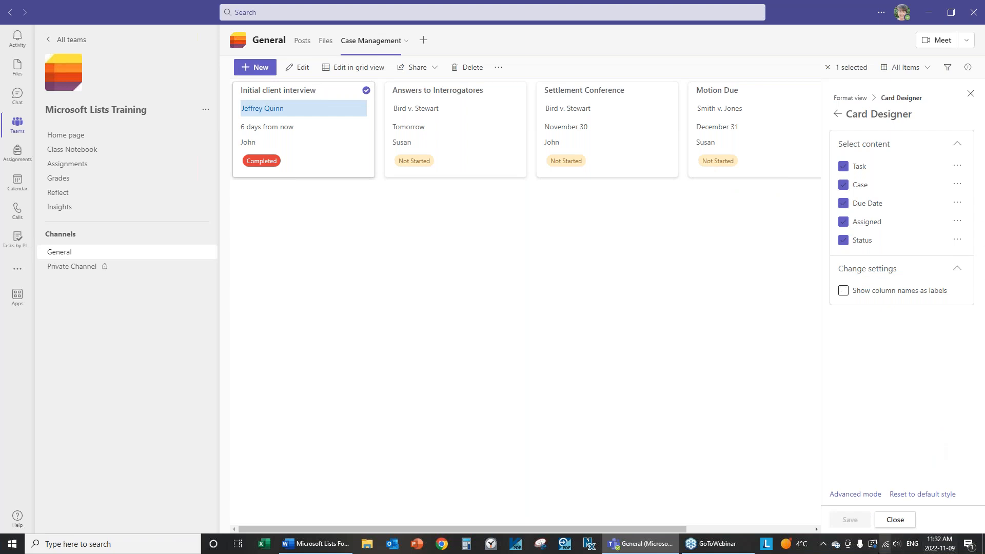
click(895, 519)
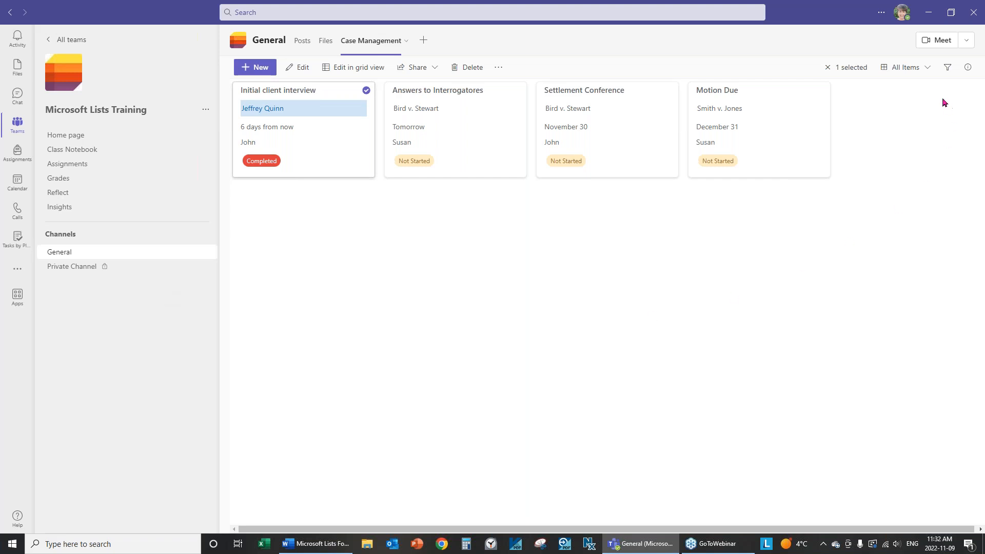
Switch the view to List layout and turn on Edit in grid view
click(928, 68)
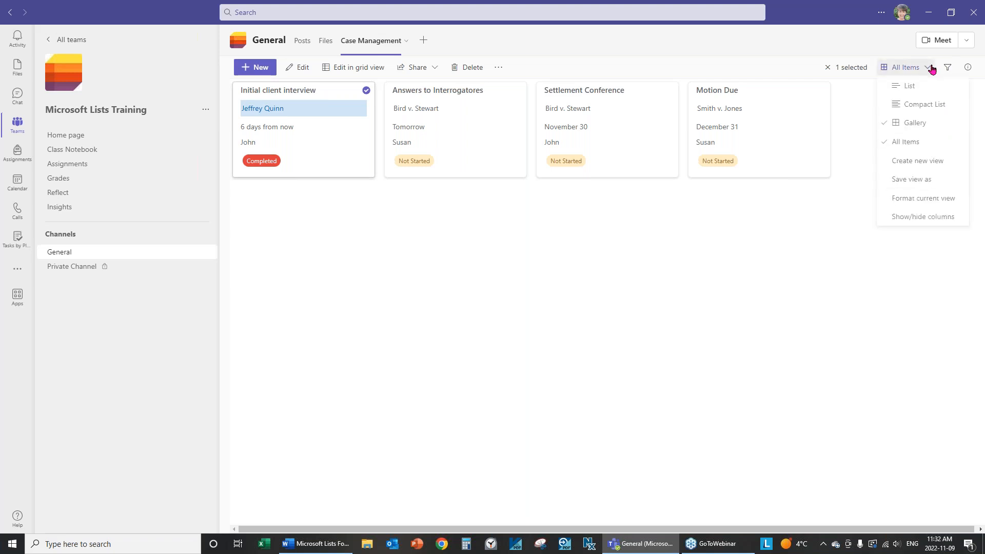
click(905, 89)
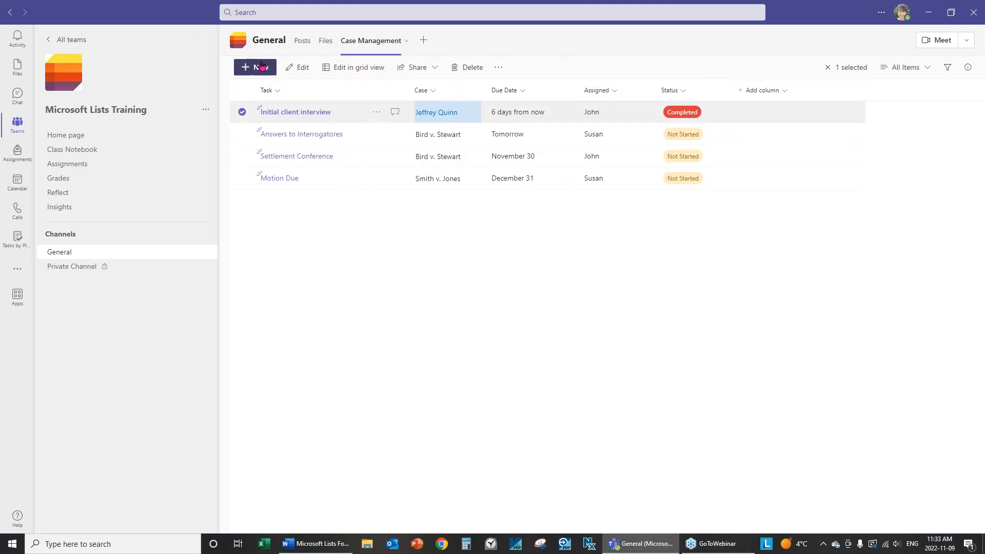
click(363, 74)
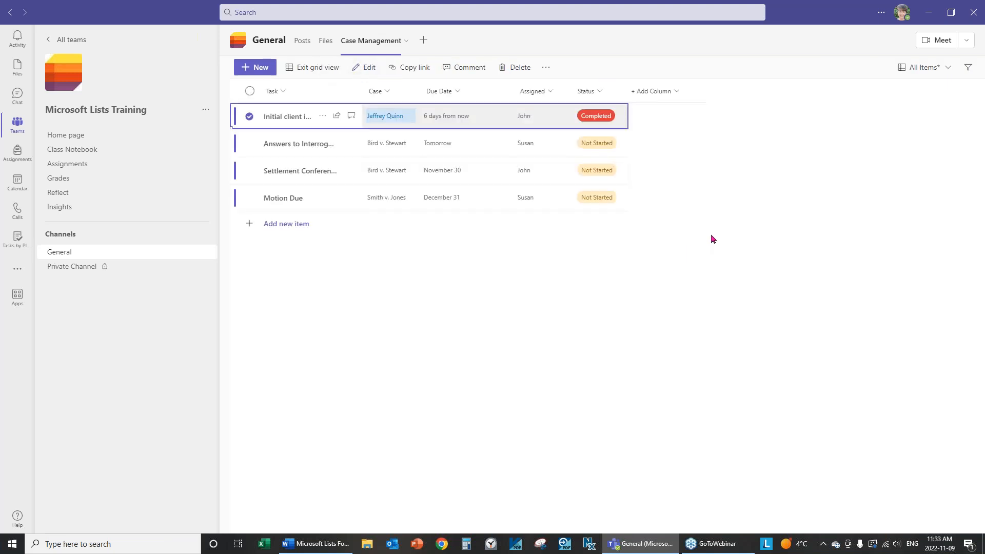
click(312, 75)
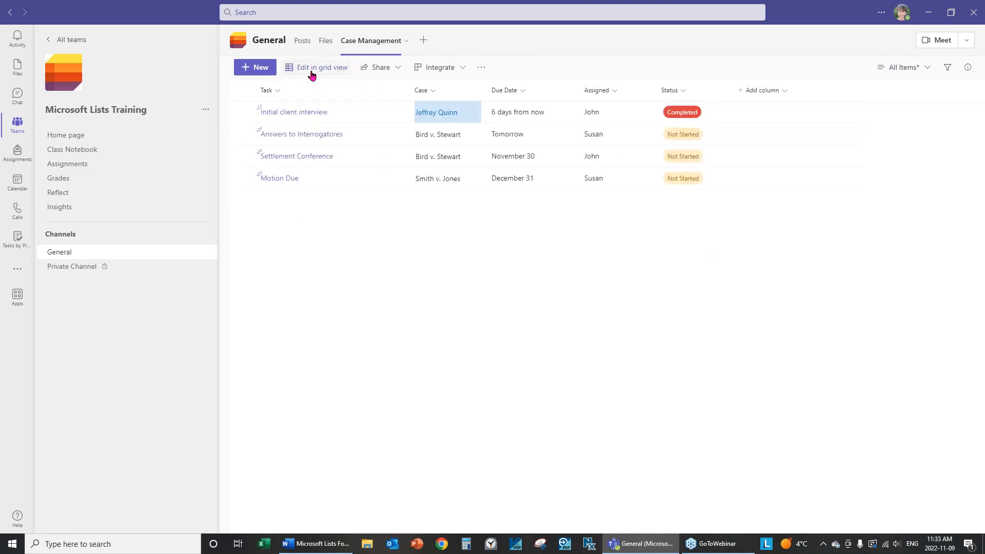
click(313, 75)
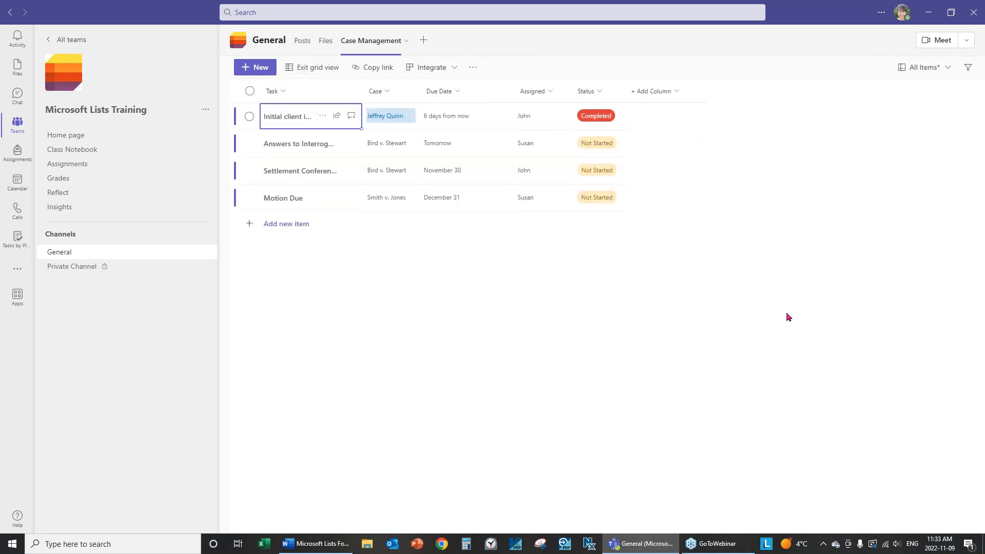
Exit grid view so the Case Management list shows its normal rows in Teams
click(309, 69)
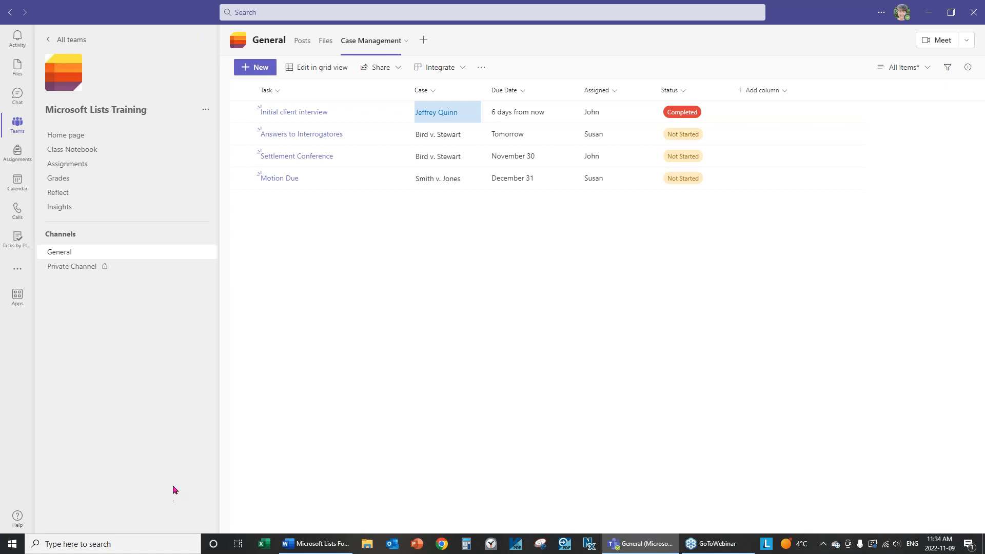
Open the Case Management list in SharePoint from the list's more-actions menu
click(482, 69)
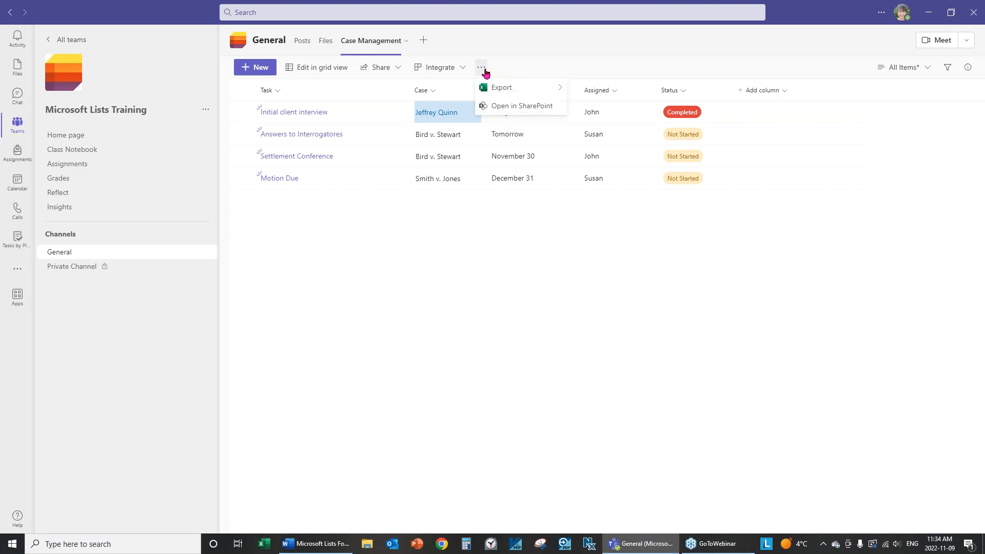
click(523, 107)
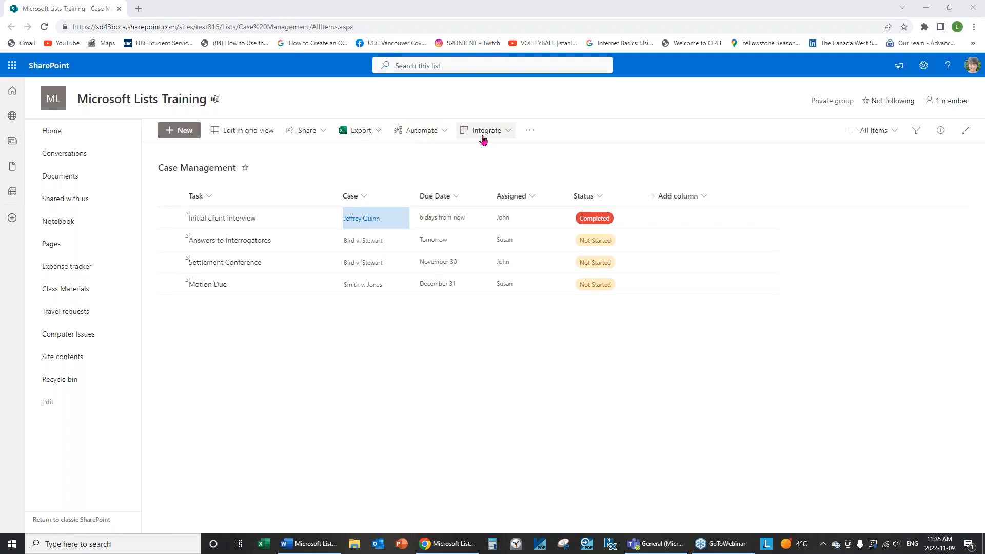
Start a new Automate rule triggered when a column value changes
click(445, 135)
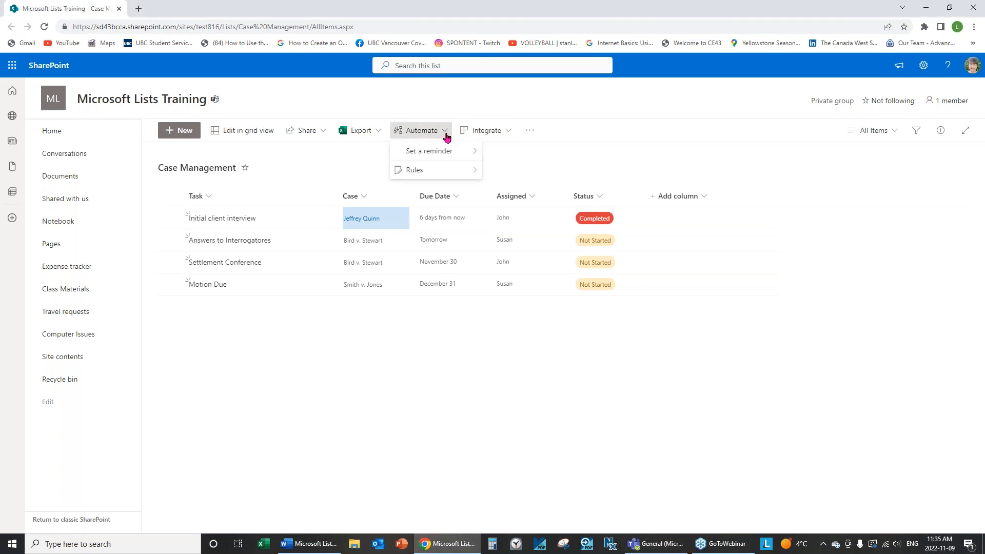
mouse_move(414, 173)
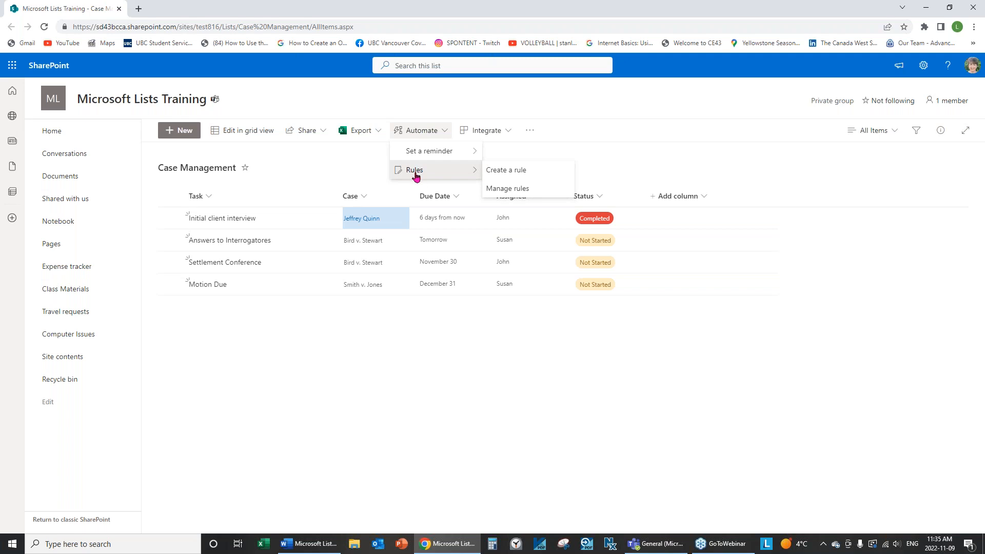
click(502, 175)
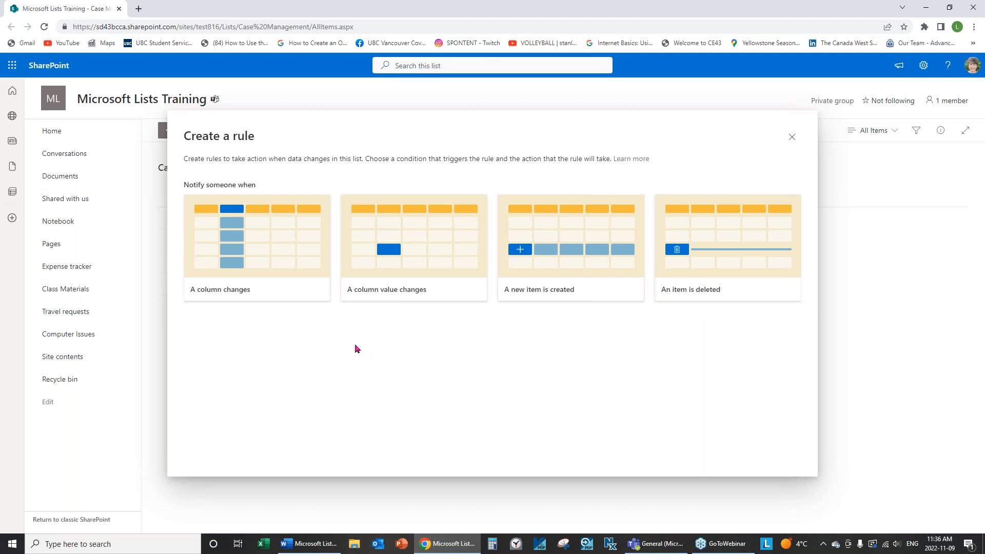
click(384, 296)
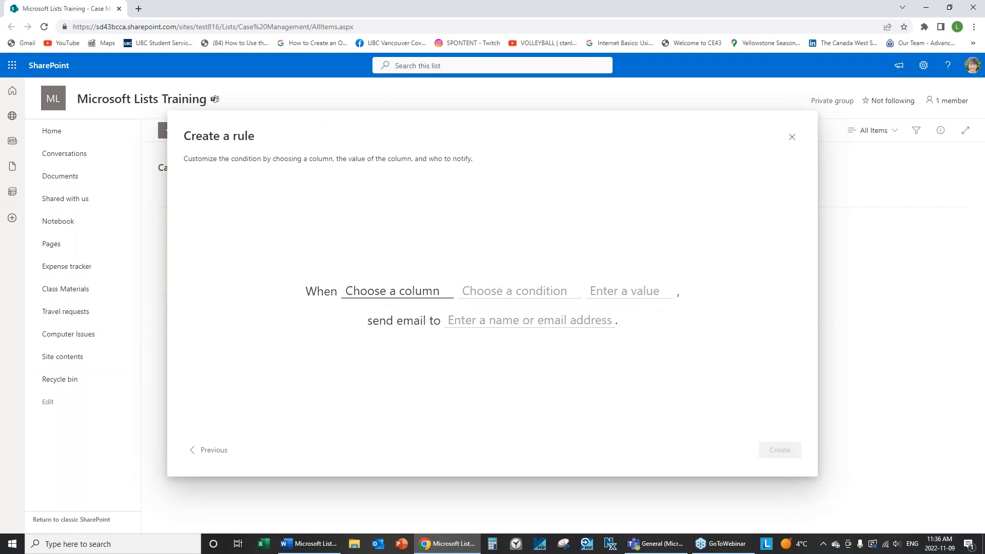
Set the rule condition to Status is not Not Started, emailing Me
click(380, 296)
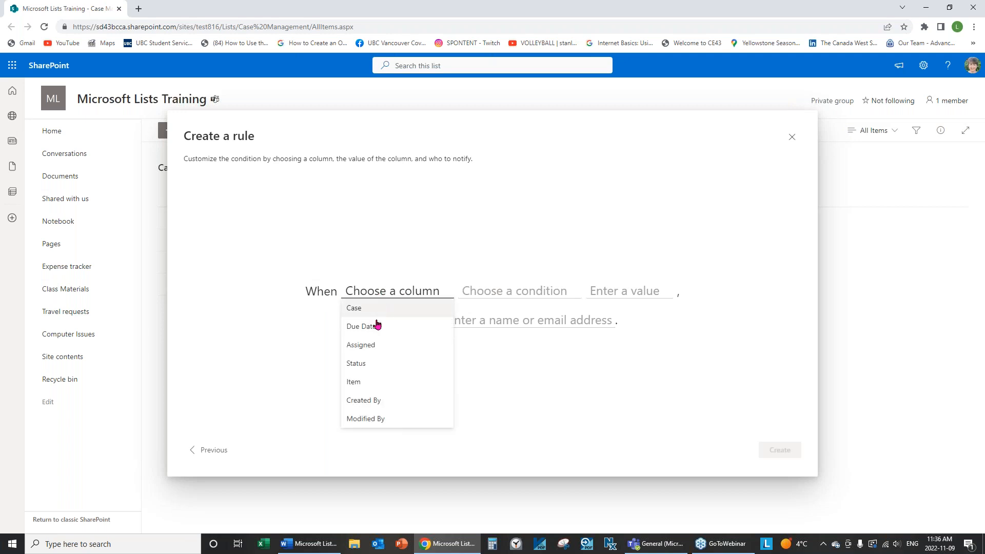
click(361, 364)
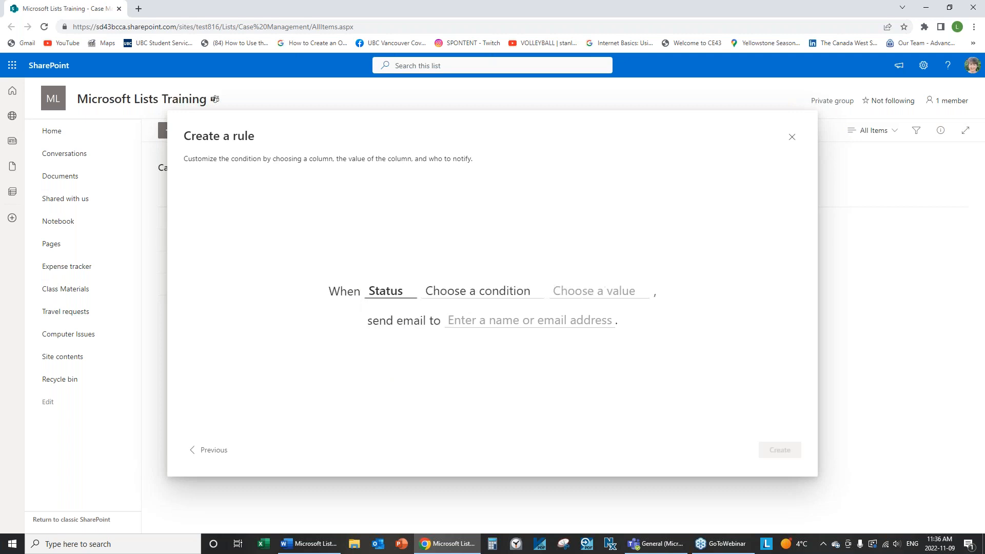
click(487, 300)
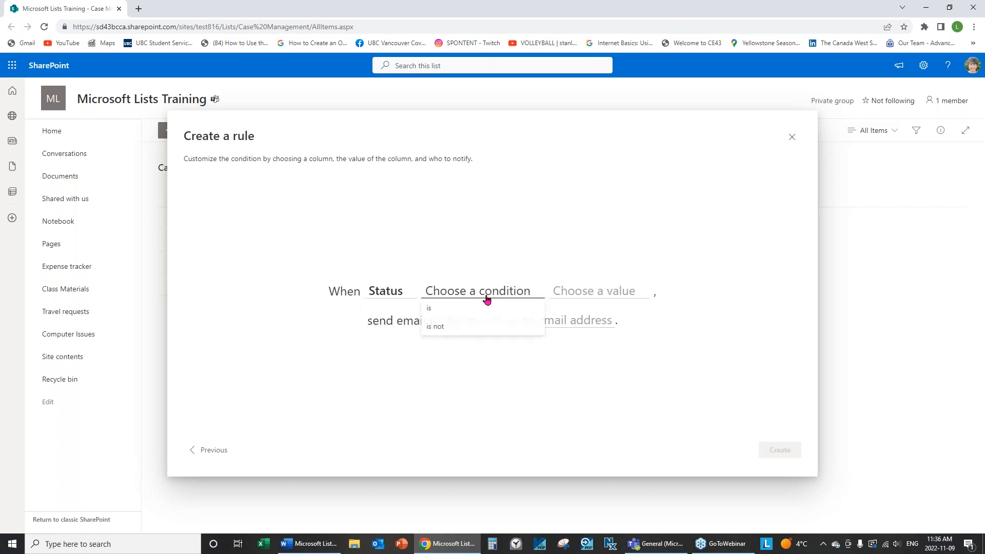
click(439, 327)
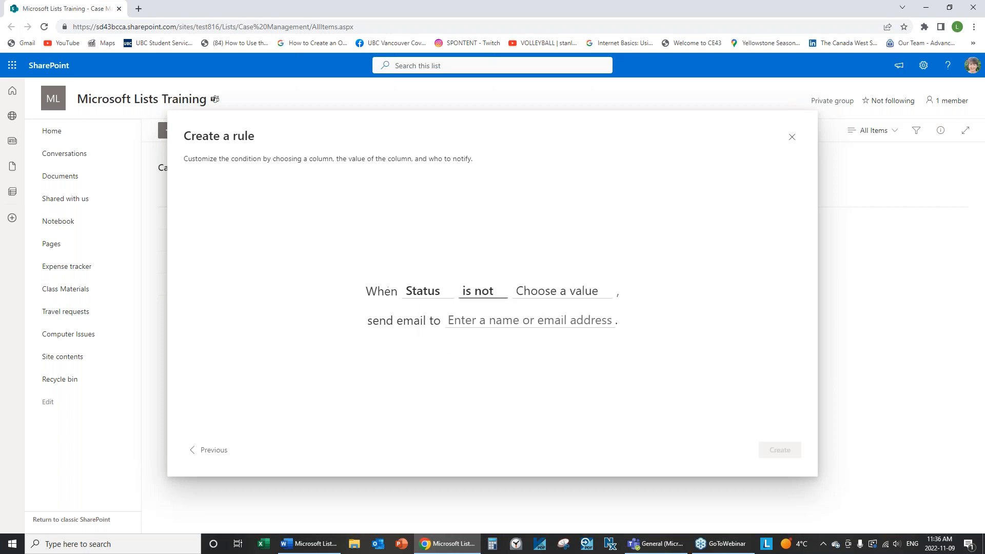
click(576, 292)
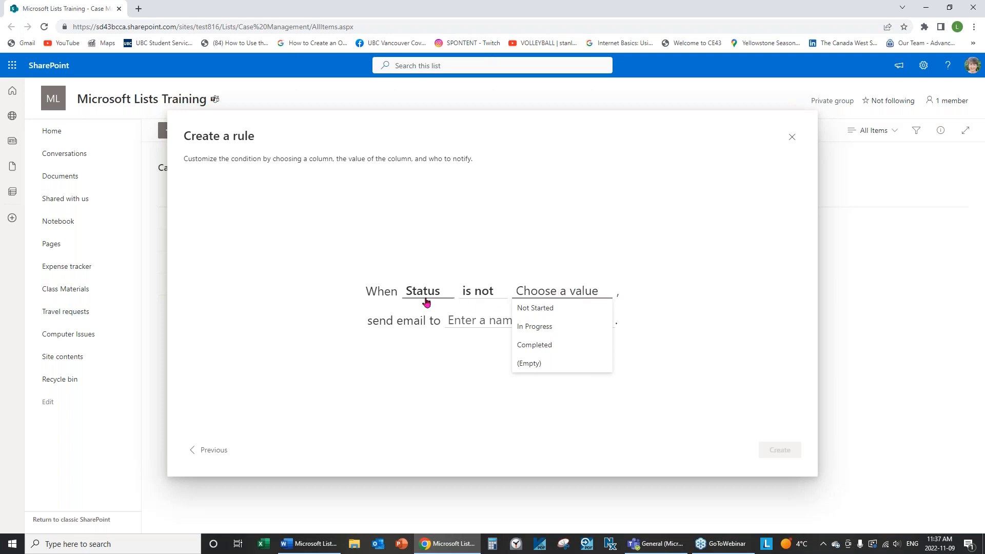
click(533, 314)
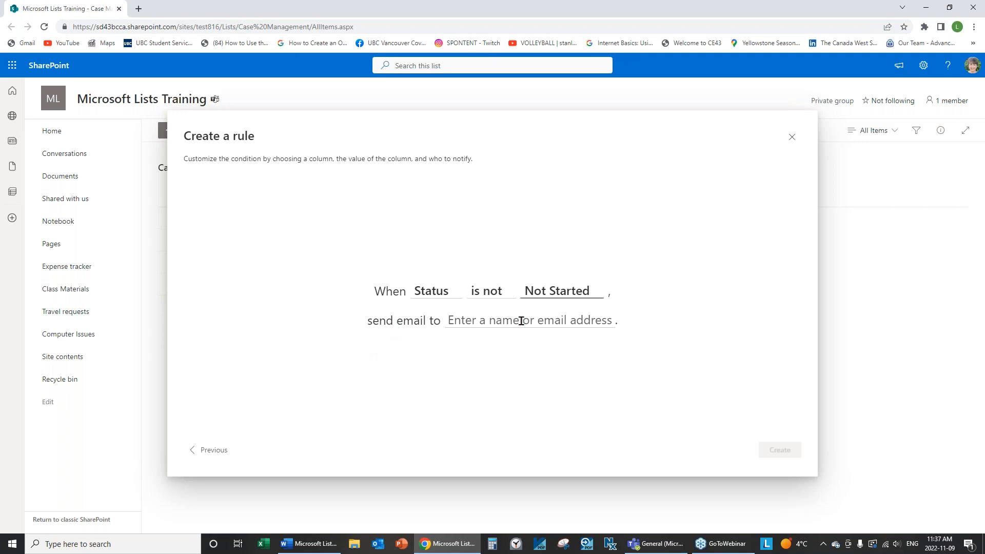
click(537, 324)
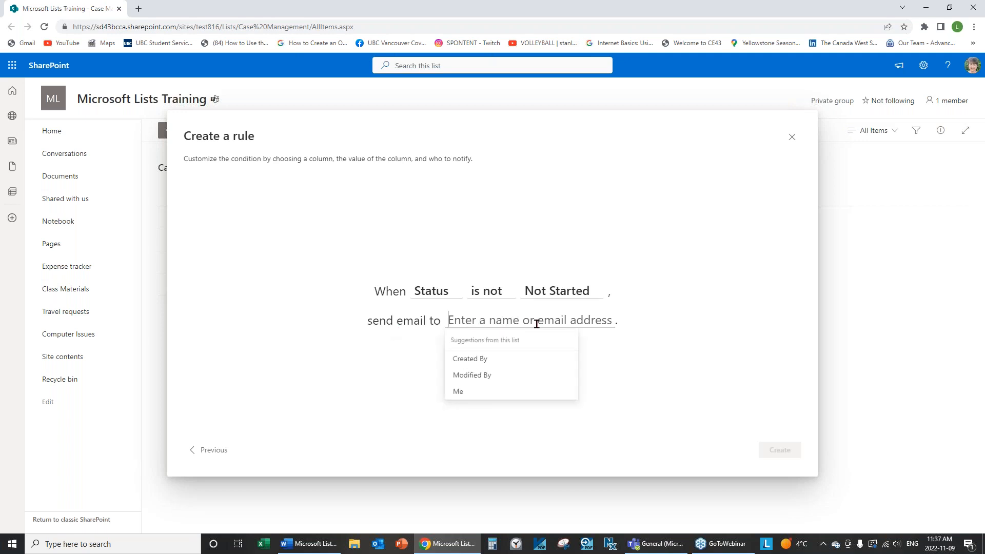
click(465, 393)
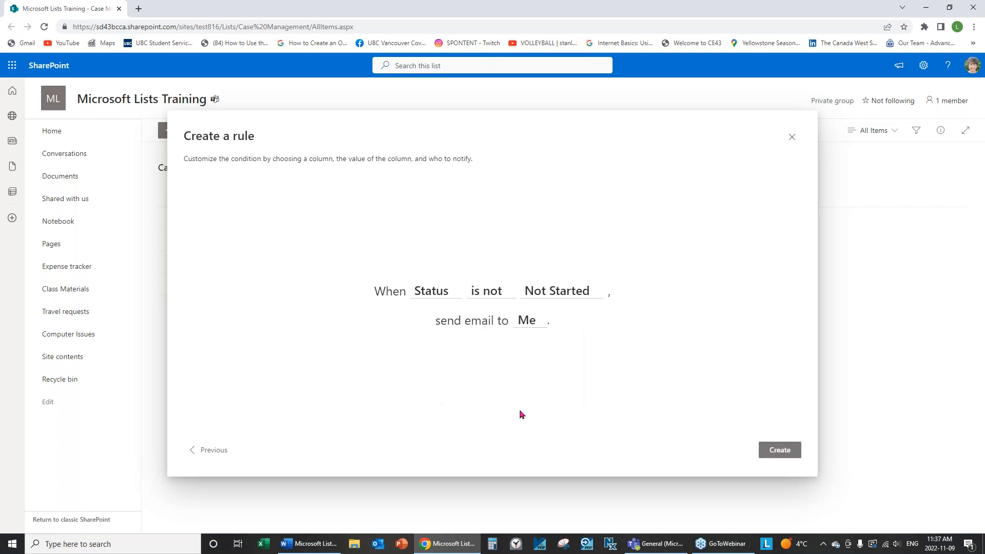
click(770, 454)
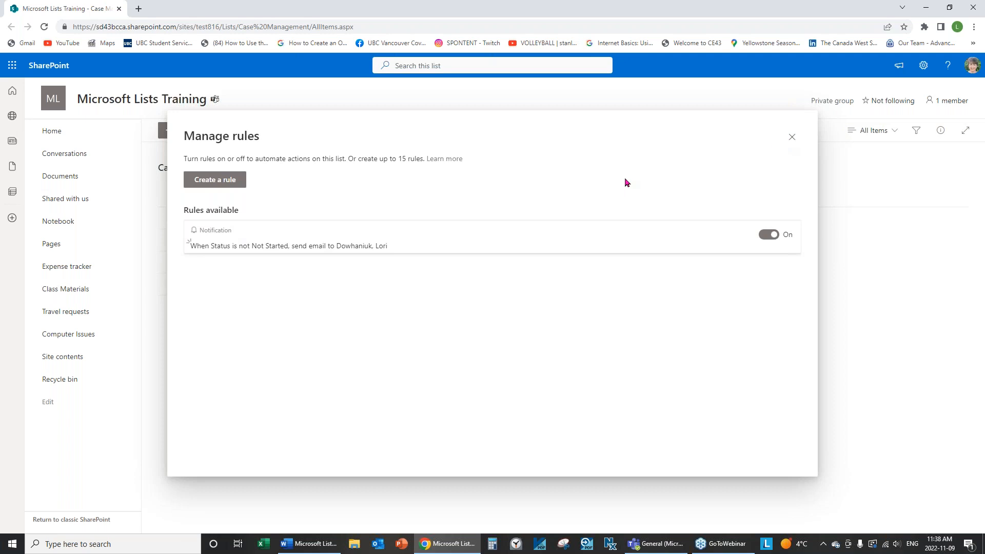
click(791, 137)
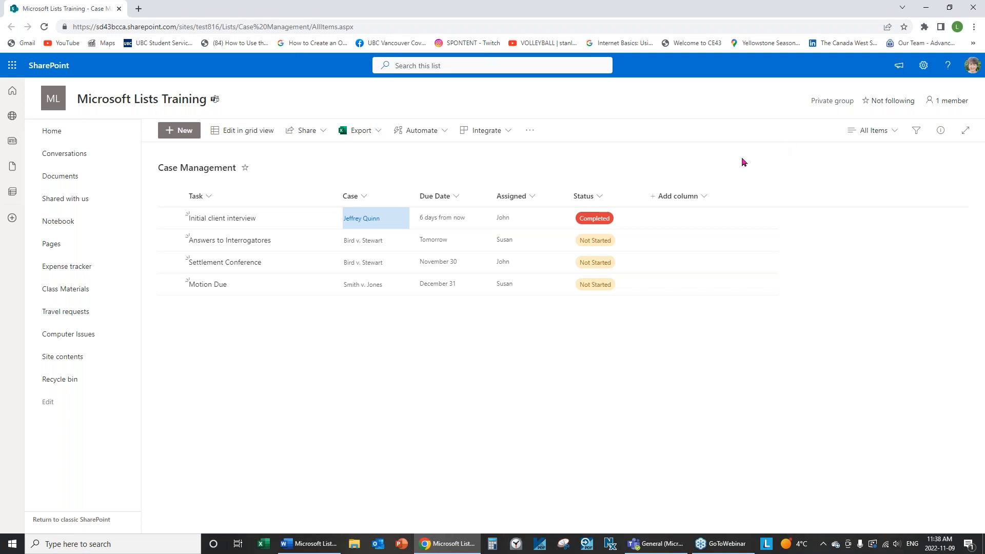
click(445, 133)
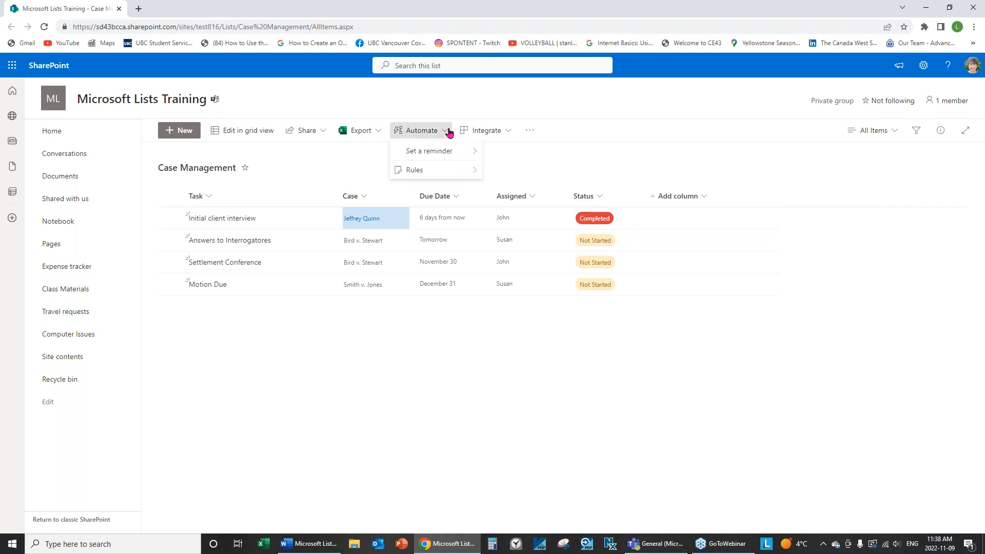
mouse_move(411, 170)
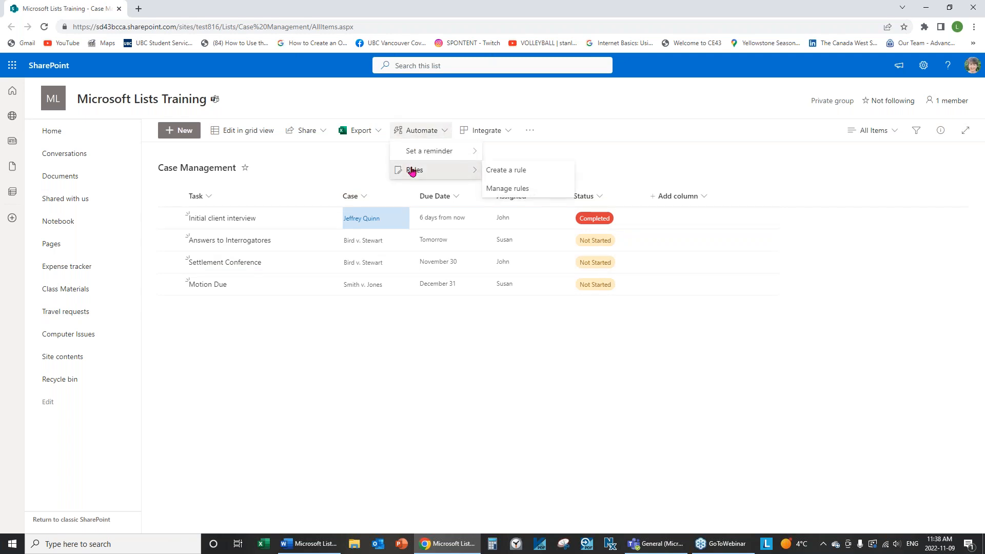
click(511, 189)
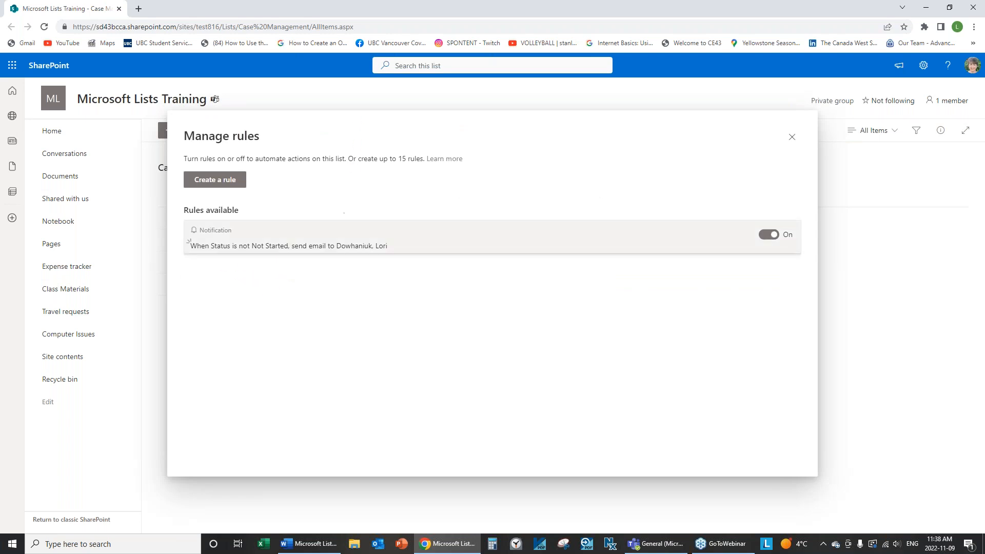
click(792, 137)
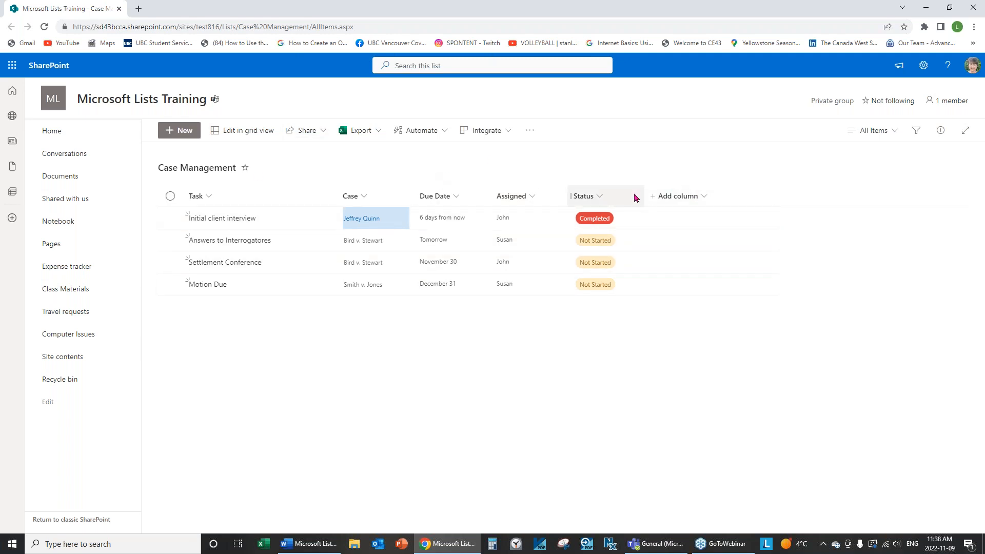
Create an 'A new item is created' rule that sends email to Me
click(444, 132)
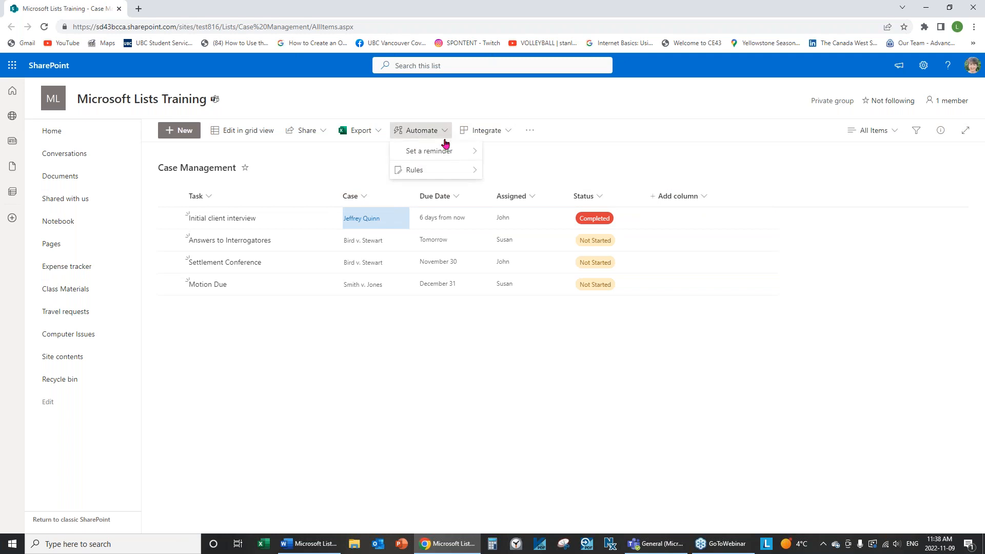
mouse_move(412, 170)
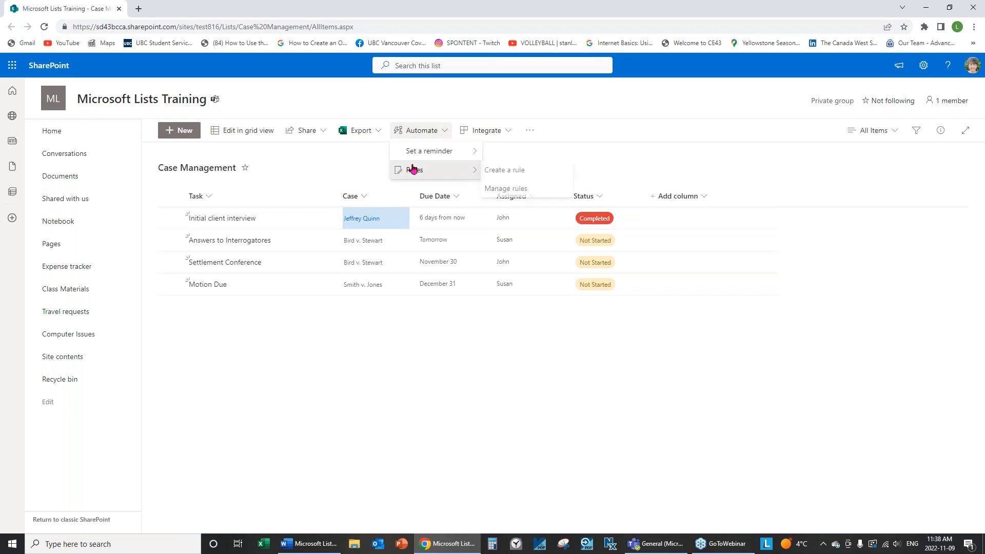
click(525, 170)
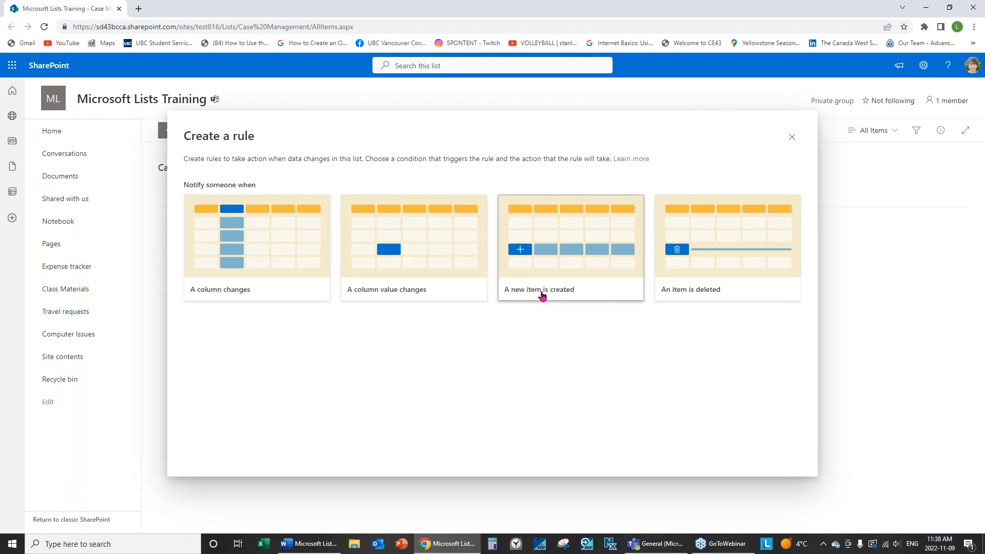
click(559, 294)
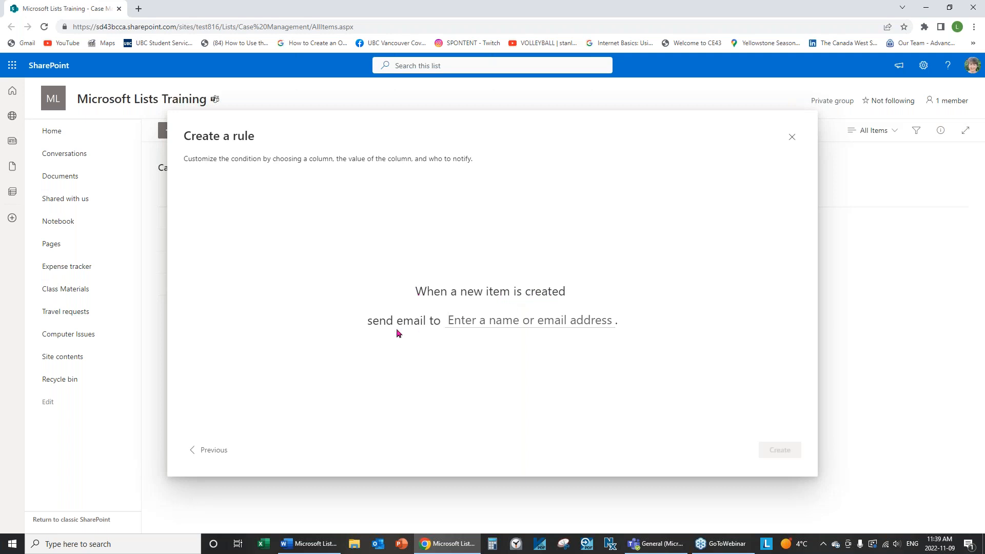
click(501, 318)
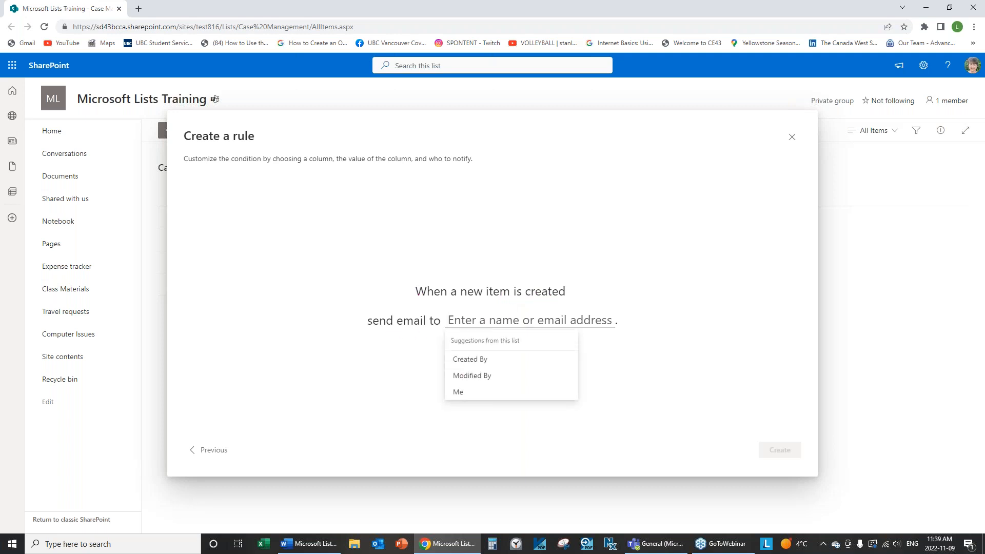
click(458, 392)
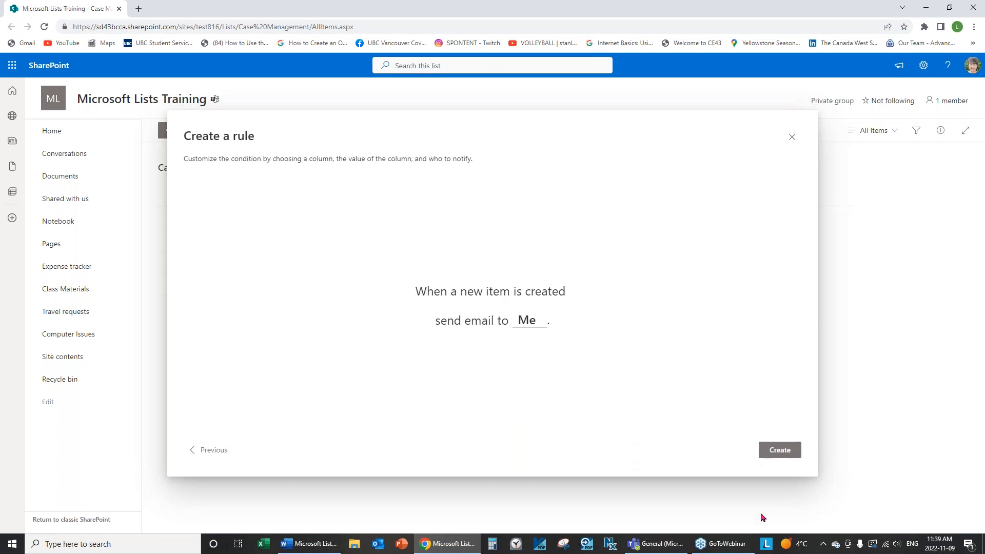
click(767, 454)
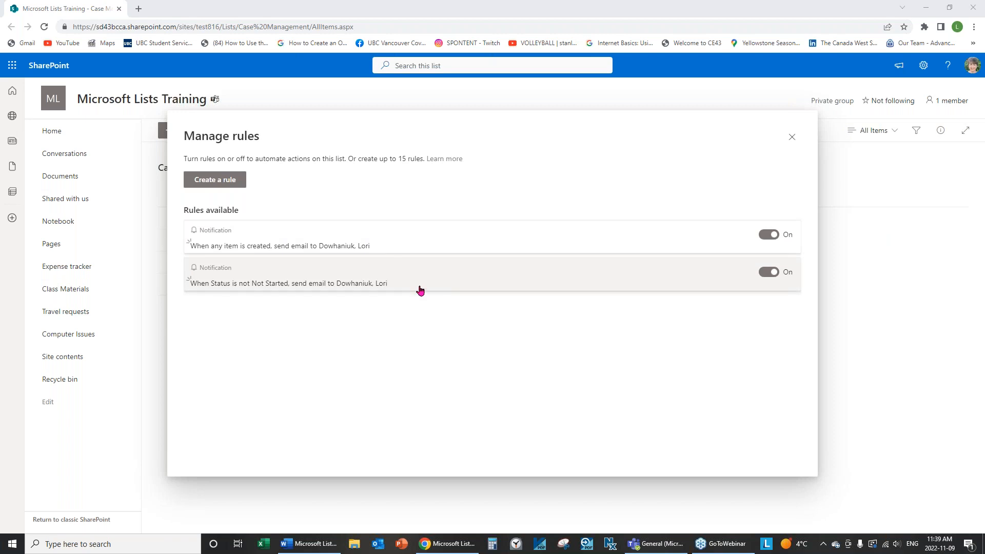
click(788, 277)
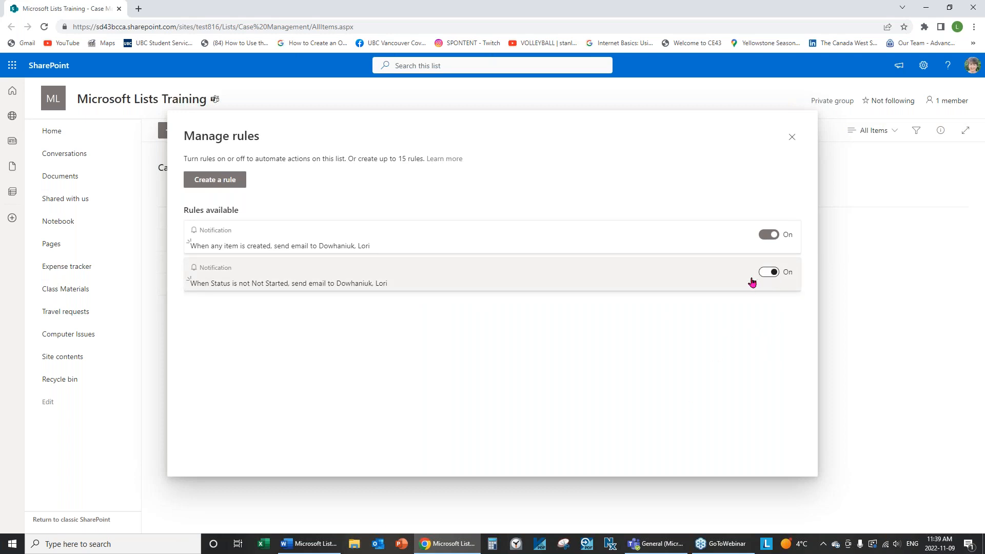
click(767, 273)
mouse_move(308, 543)
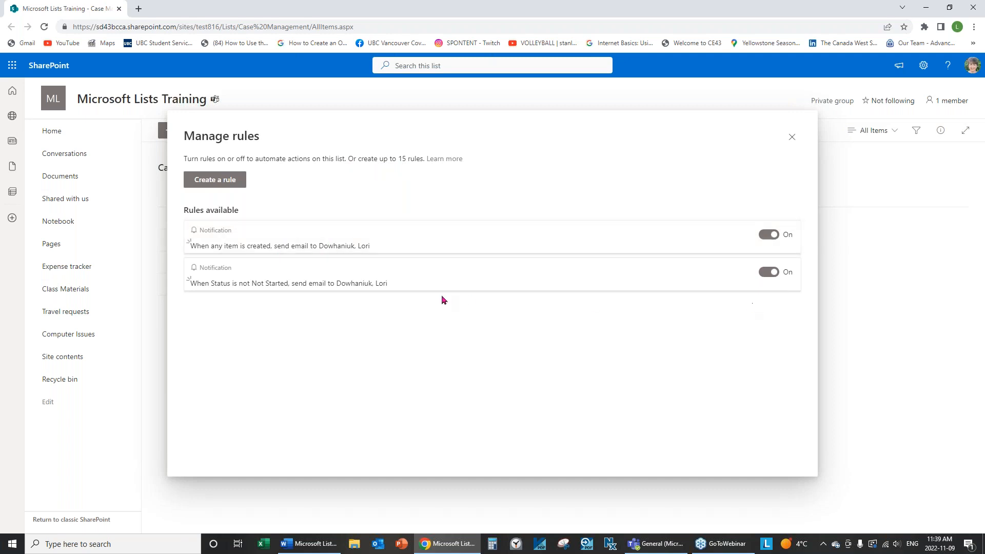
right_click(373, 243)
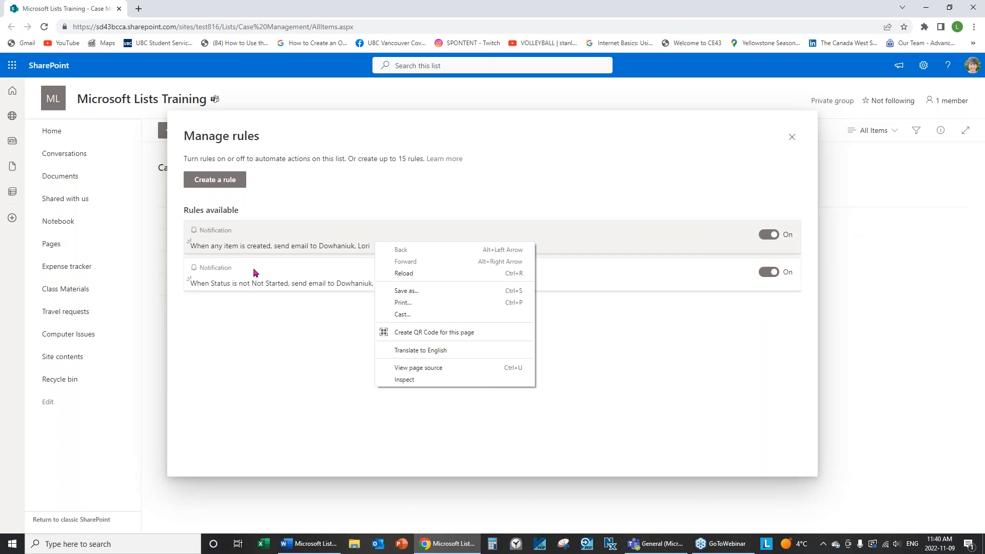
click(768, 342)
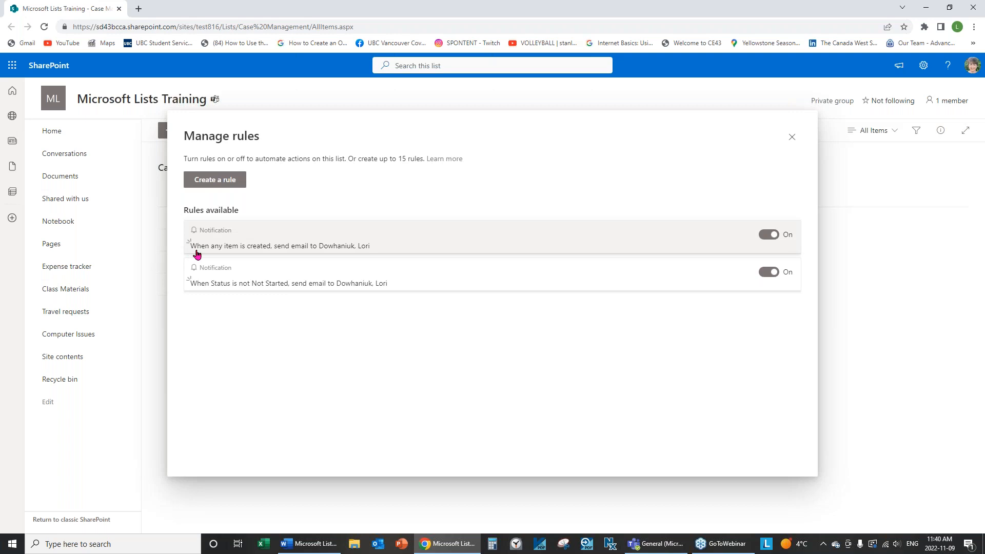
Toggle the new-item rule off, reopen Manage rules, and switch it back on
click(768, 234)
click(477, 246)
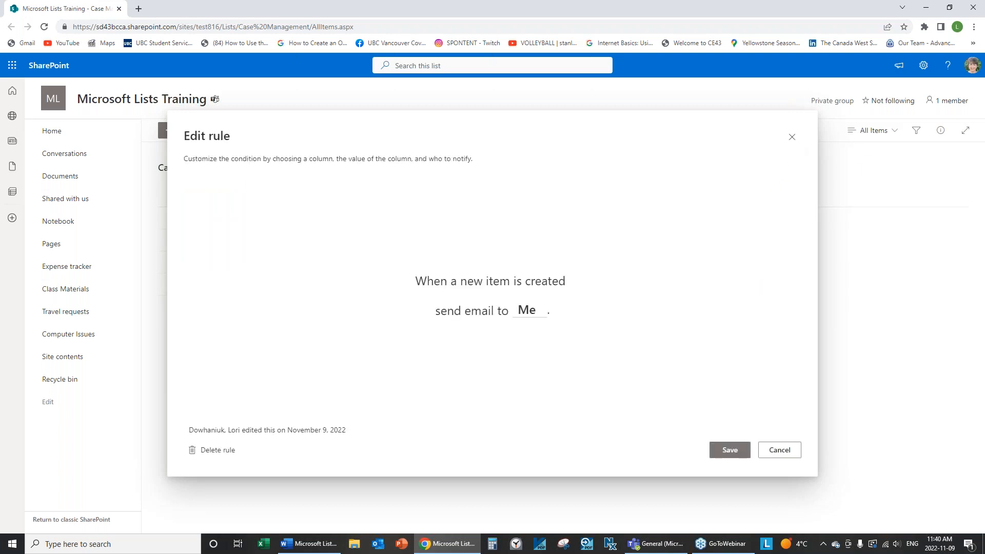
click(792, 137)
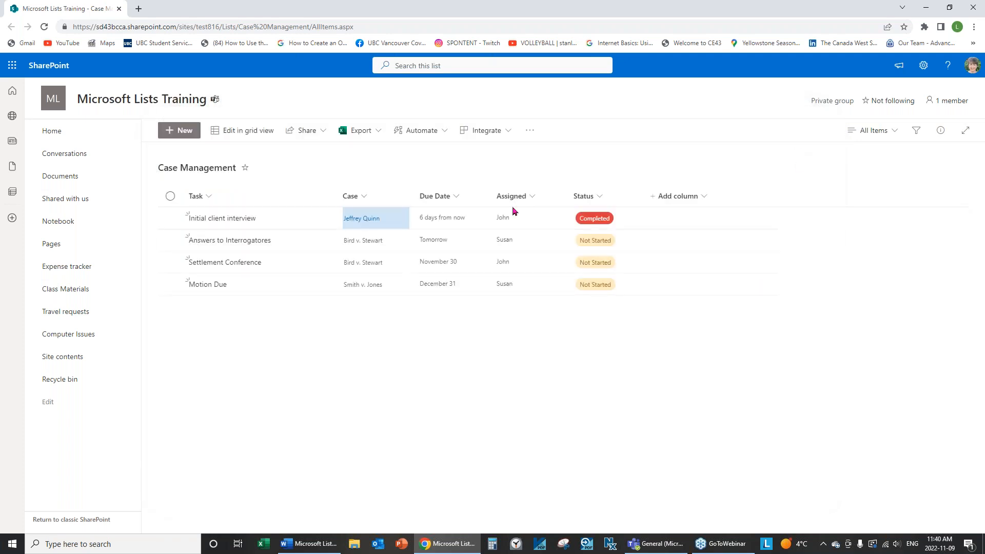
click(444, 133)
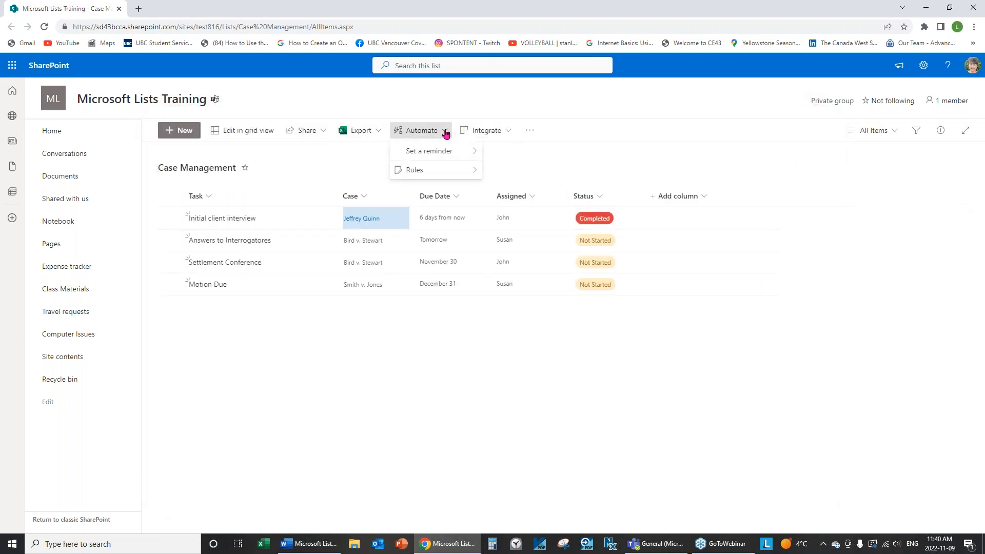
mouse_move(418, 172)
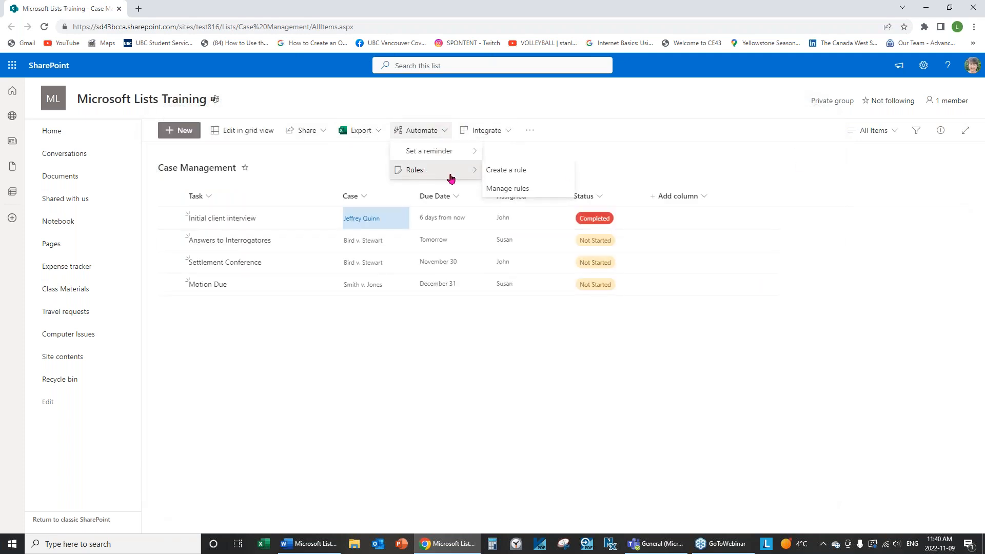
click(505, 189)
click(768, 236)
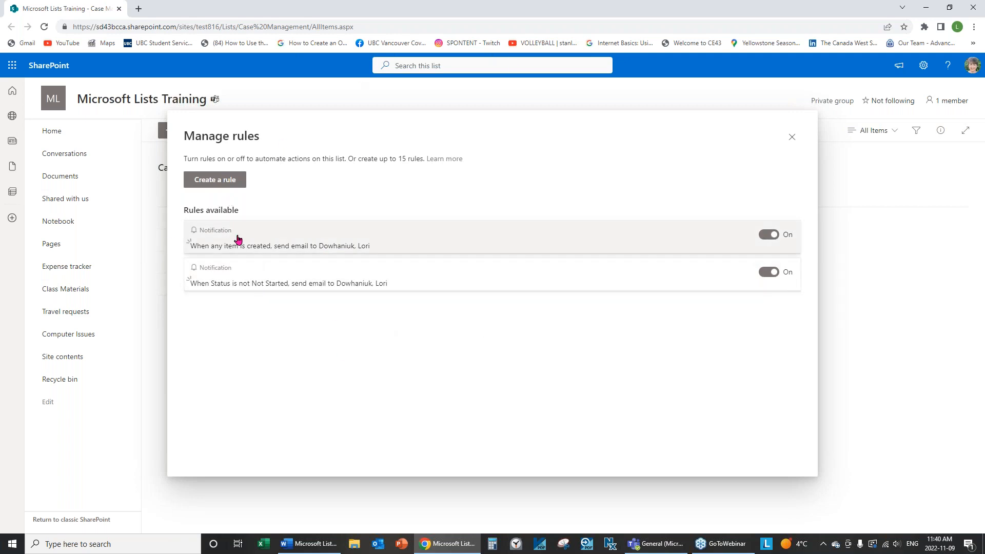
Delete the new-item and Status notification rules, then close Manage rules
click(264, 247)
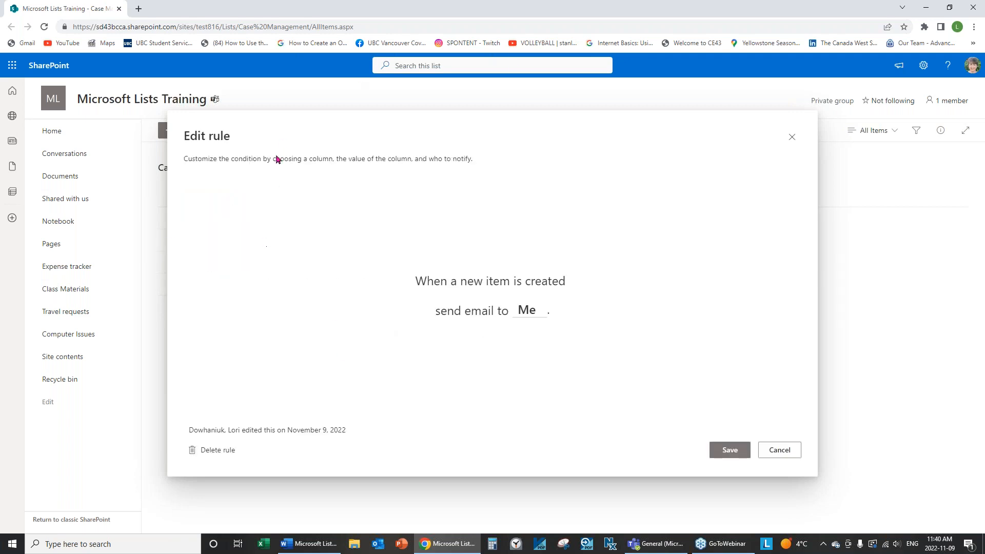
click(216, 454)
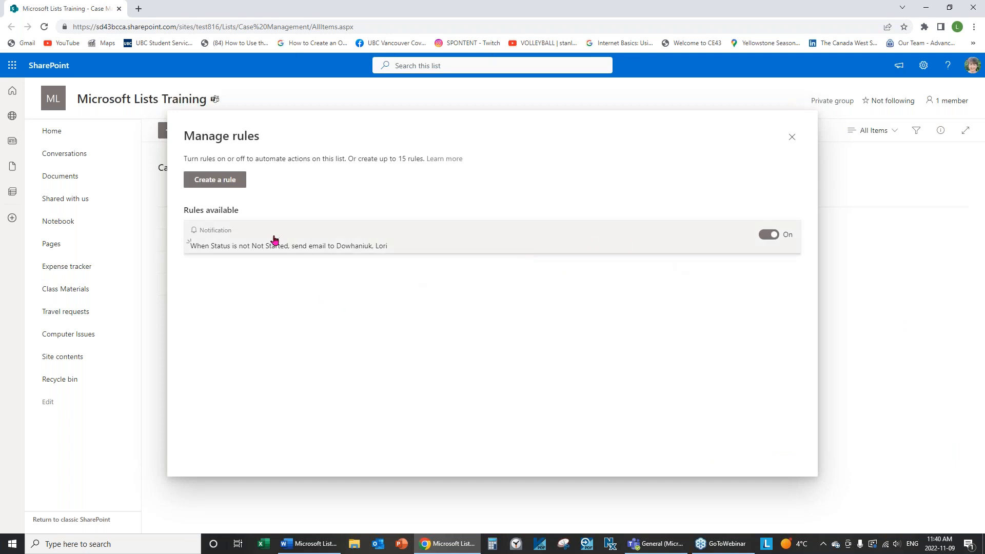
click(374, 242)
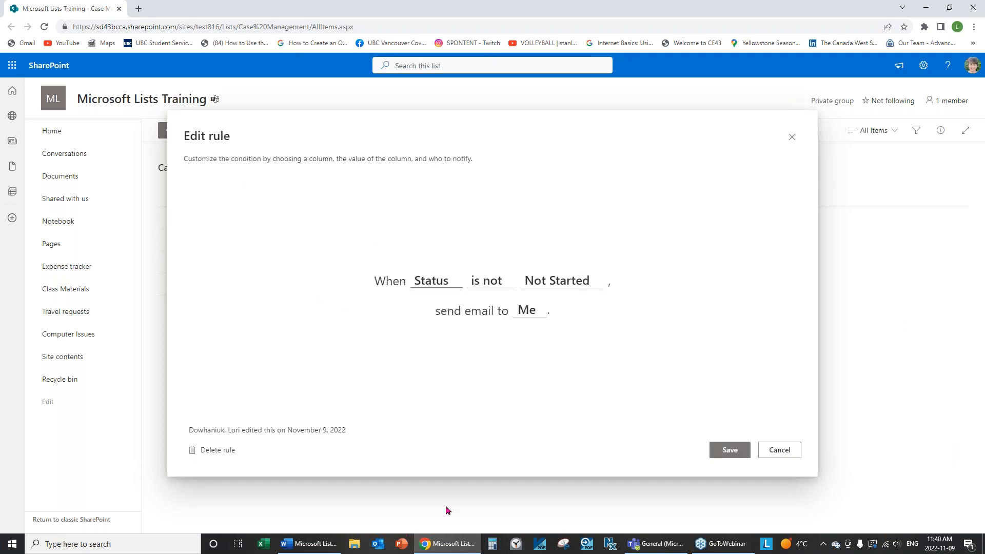
click(218, 451)
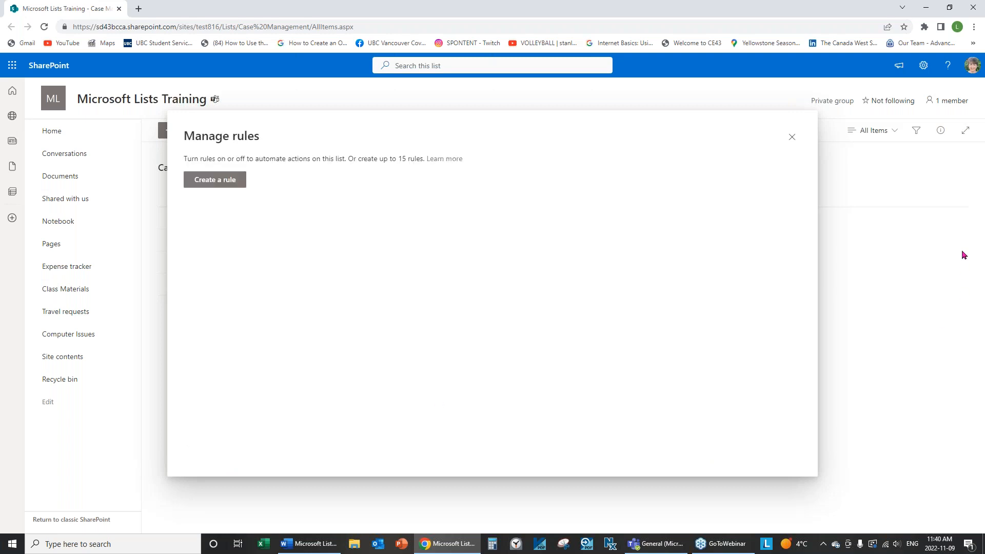
click(793, 137)
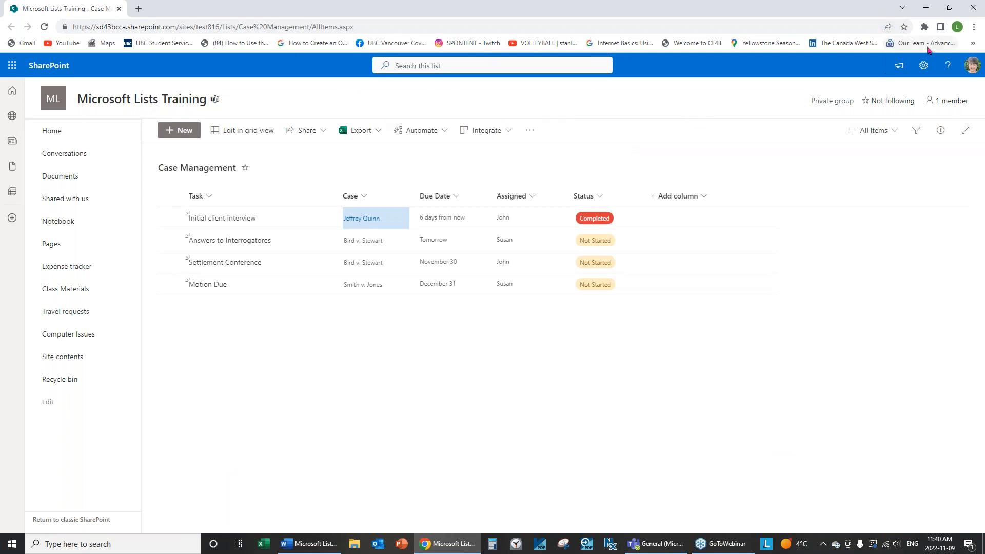
View the list in SharePoint via the Teams tab, closing Chrome before and after
click(977, 7)
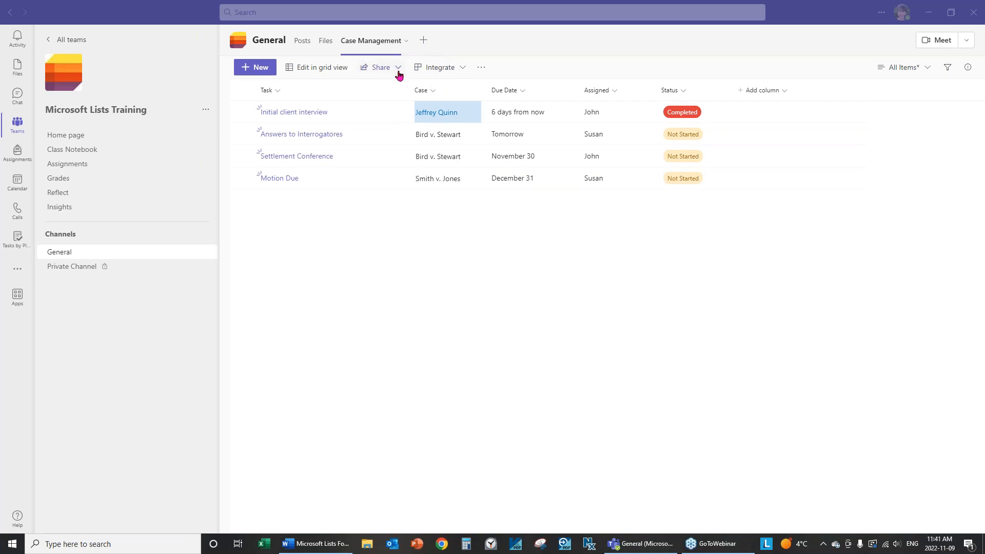
click(485, 71)
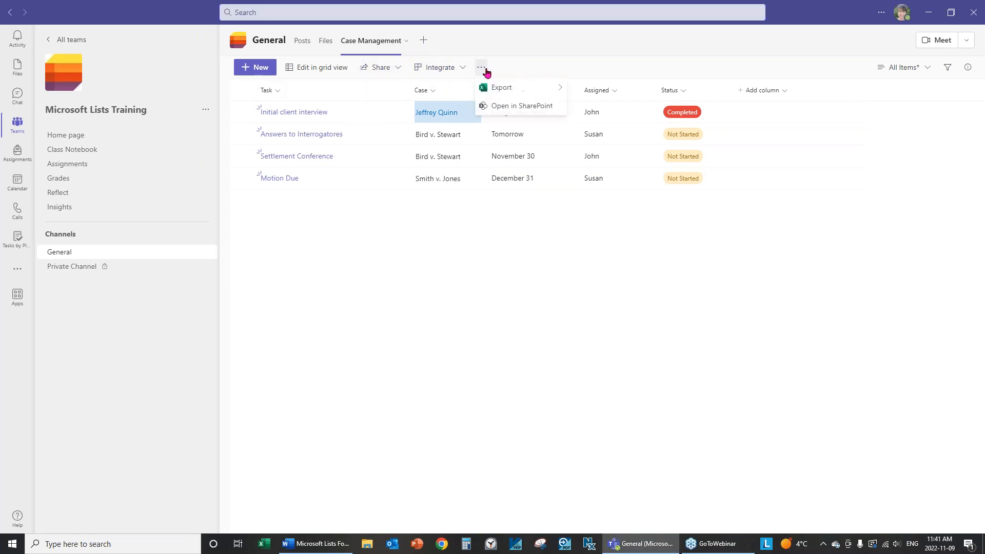
click(520, 108)
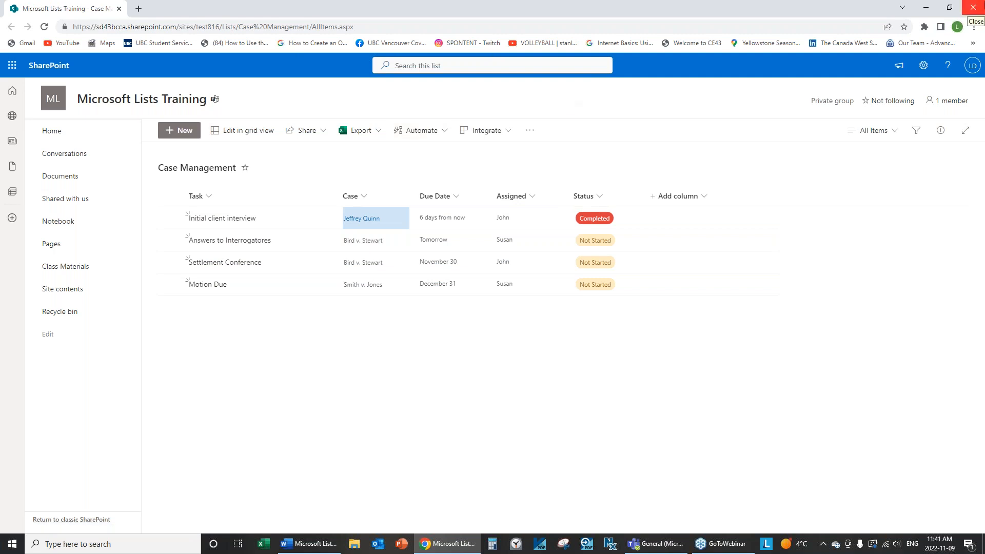
click(975, 6)
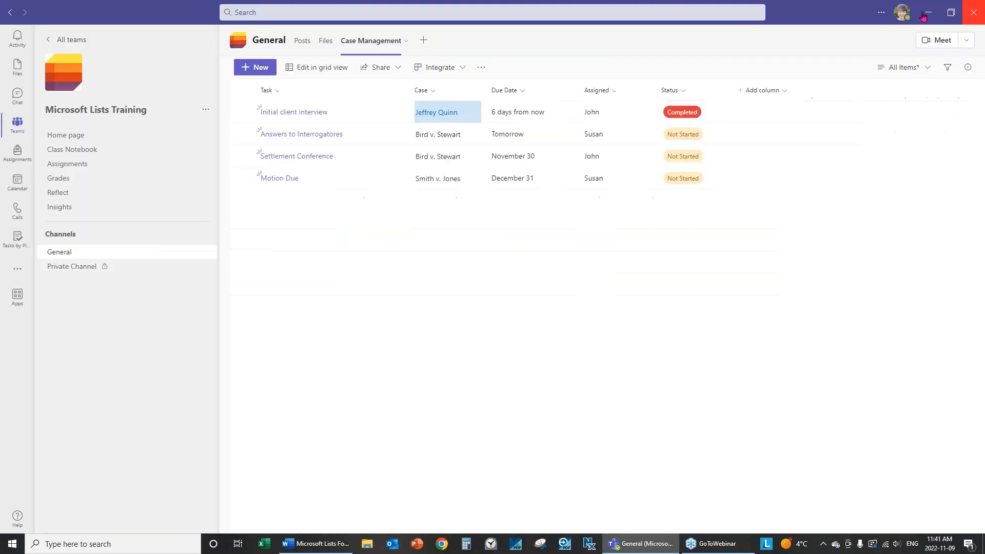